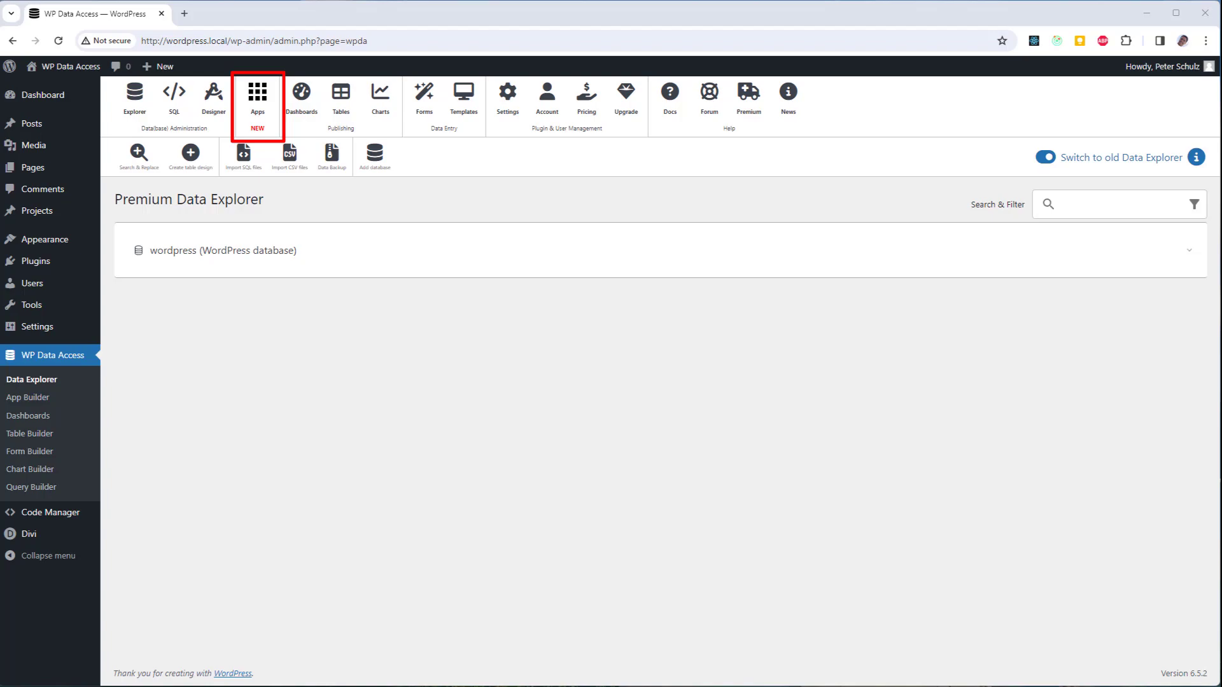
Open the App Builder and start the wizard for a new app.
left_click(259, 93)
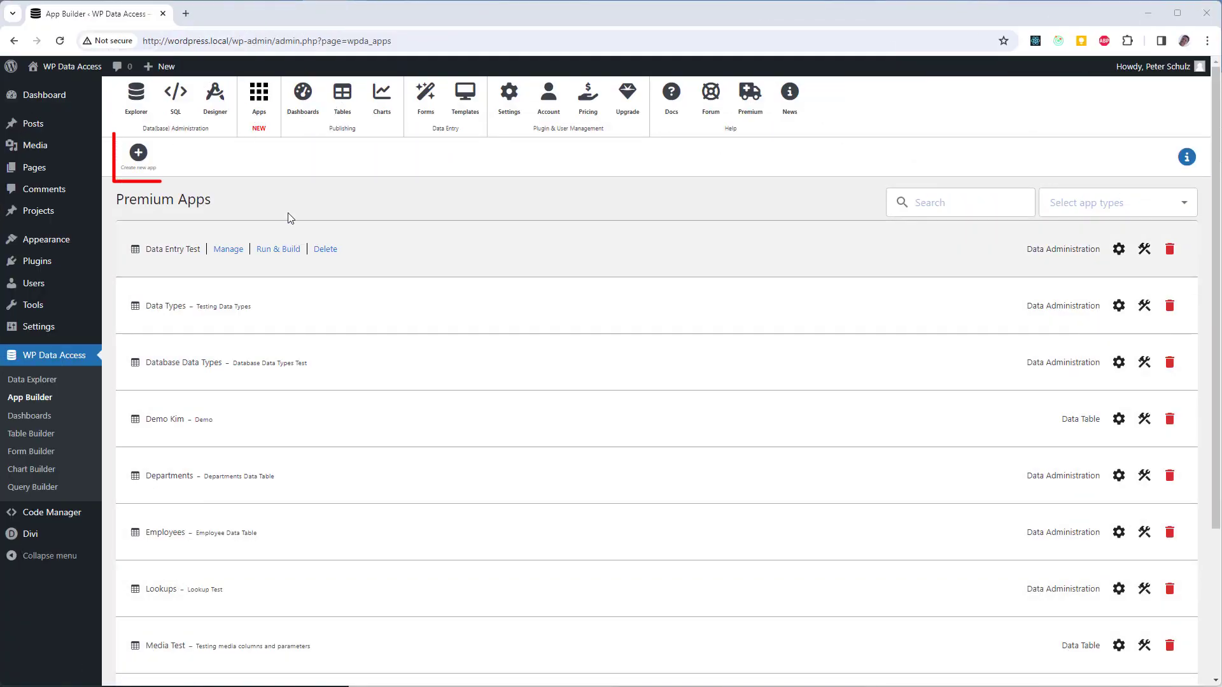
left_click(138, 154)
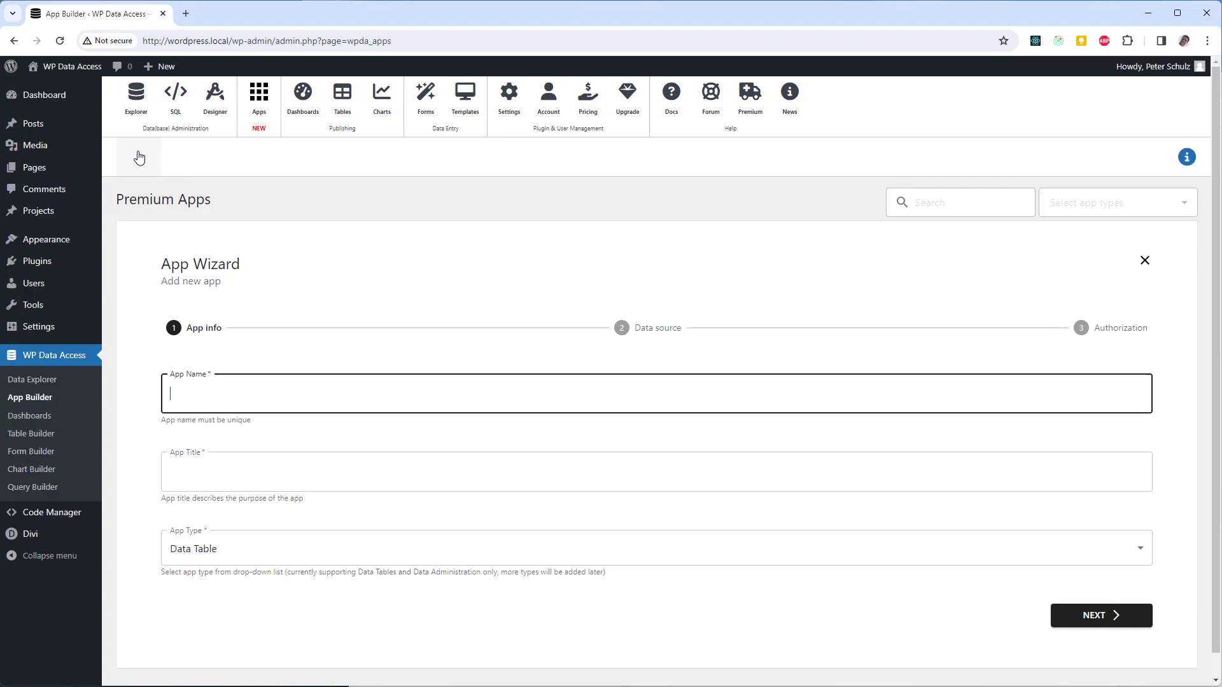
left_click(1144, 262)
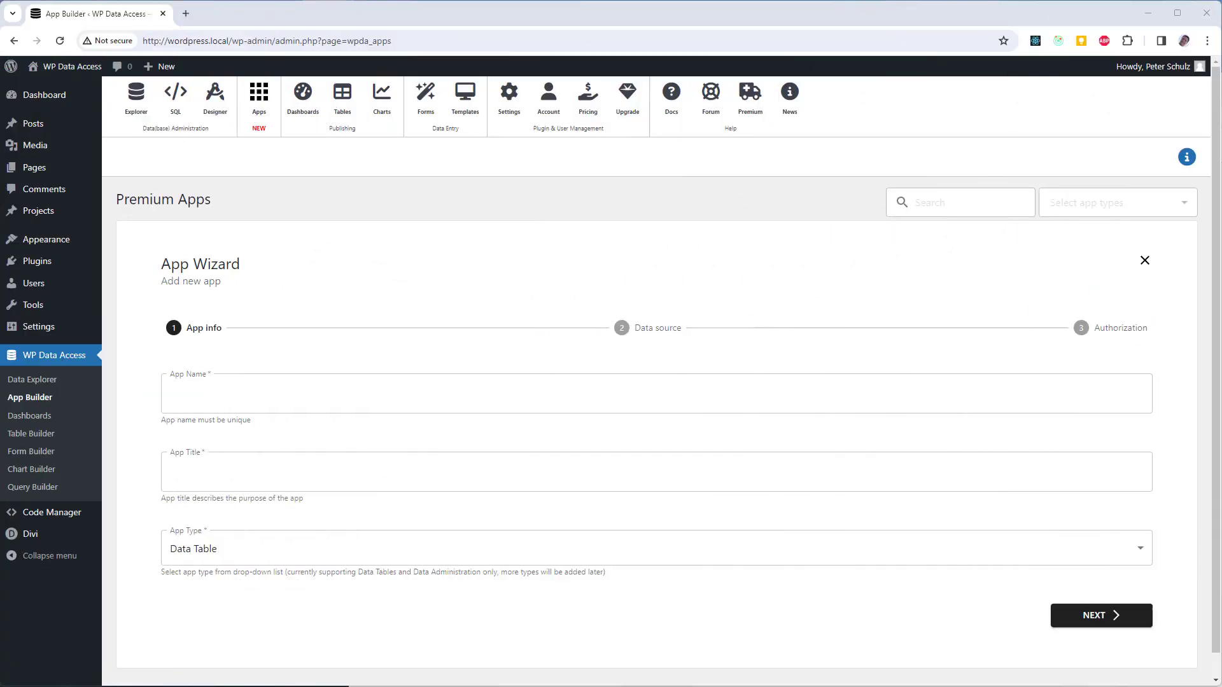
Name the app "App demo", title it "Demo", set its type to Data Administration, and continue to the data source.
left_click(421, 387)
type("App demo")
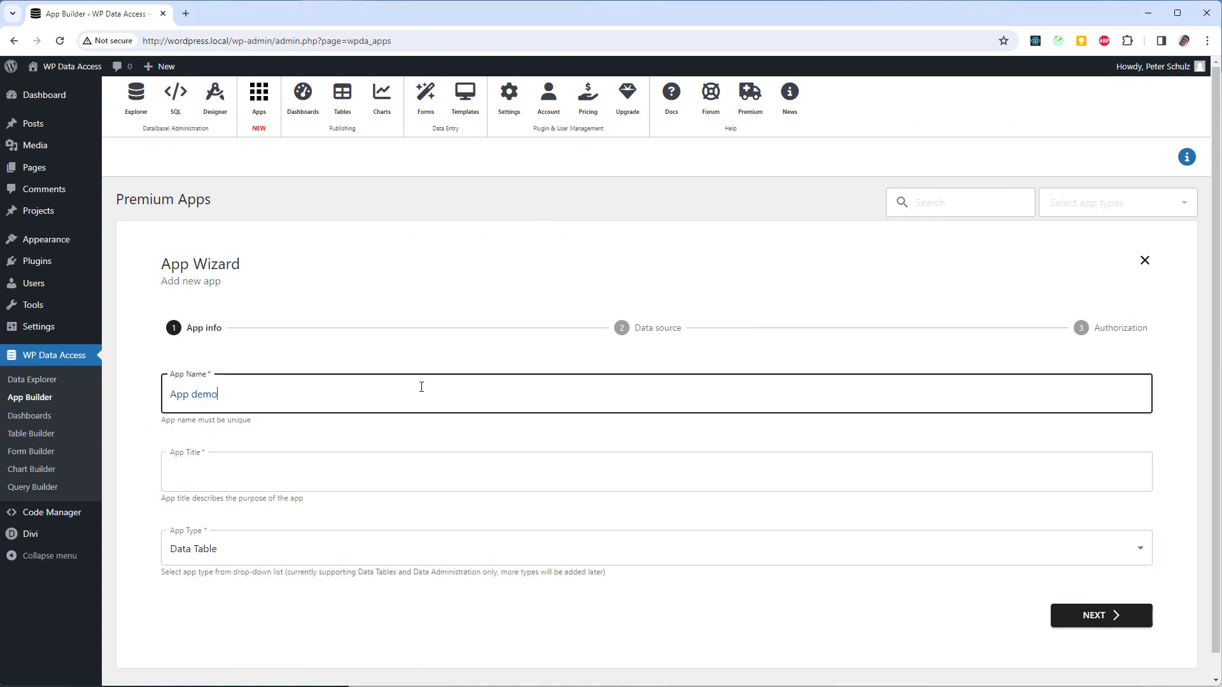
key("Tab")
type("Demo")
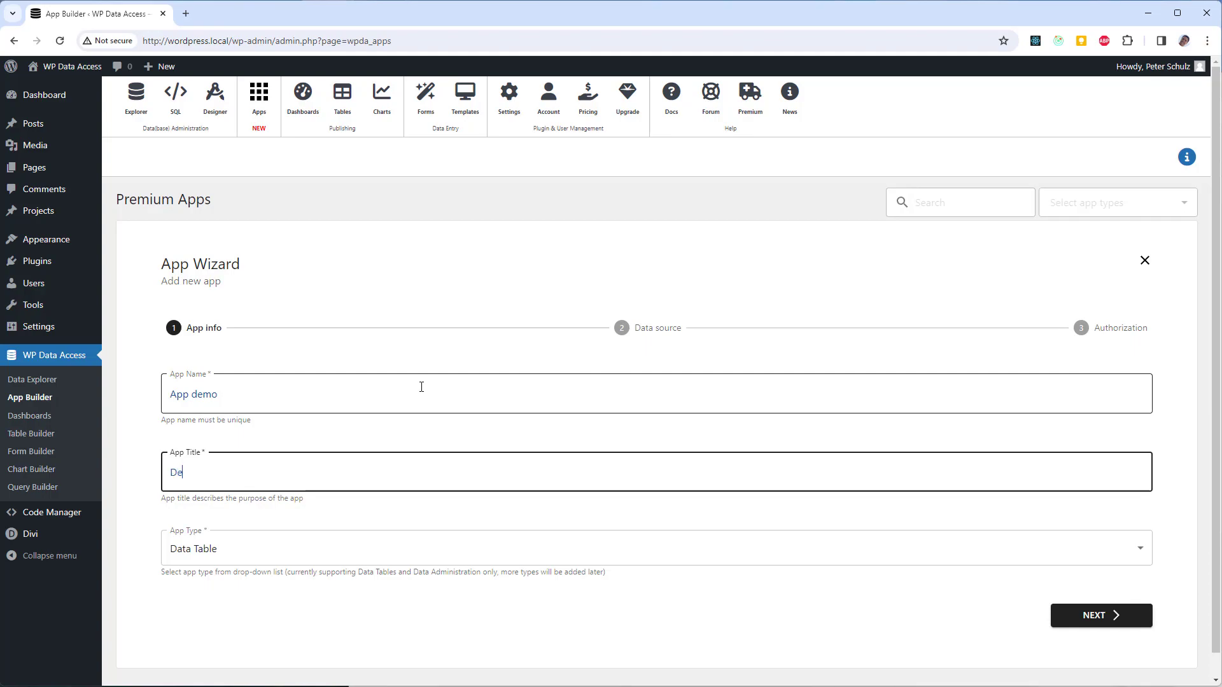
left_click(418, 551)
left_click(270, 591)
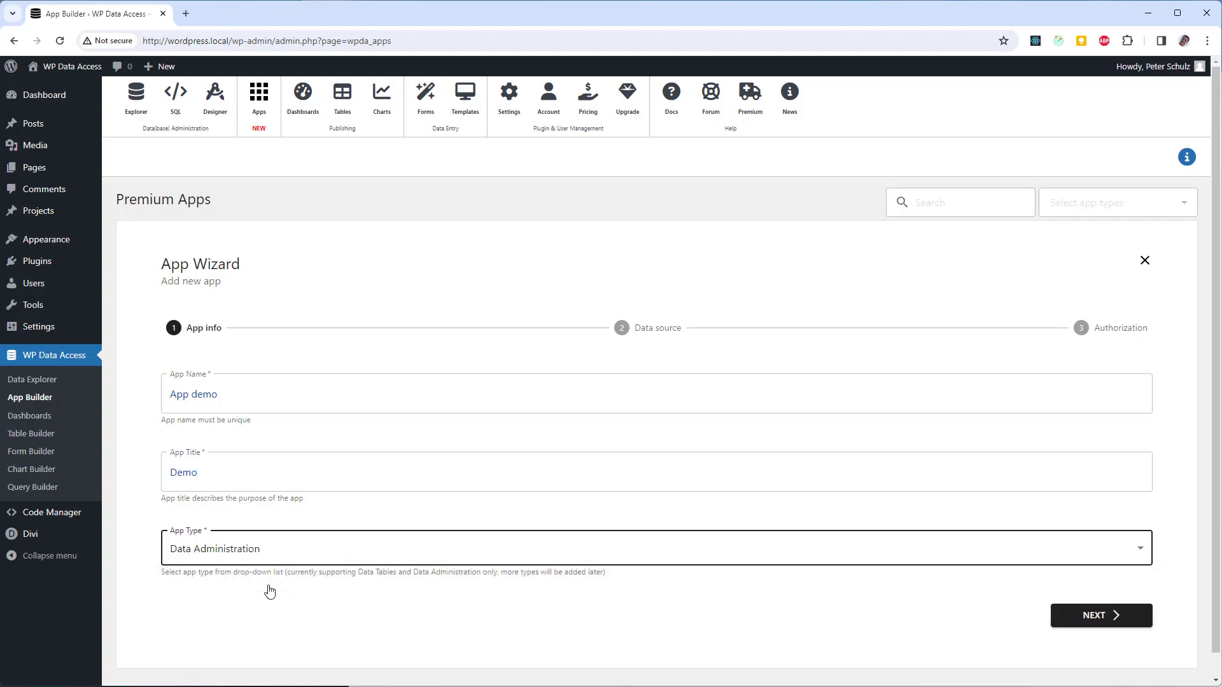
left_click(1105, 615)
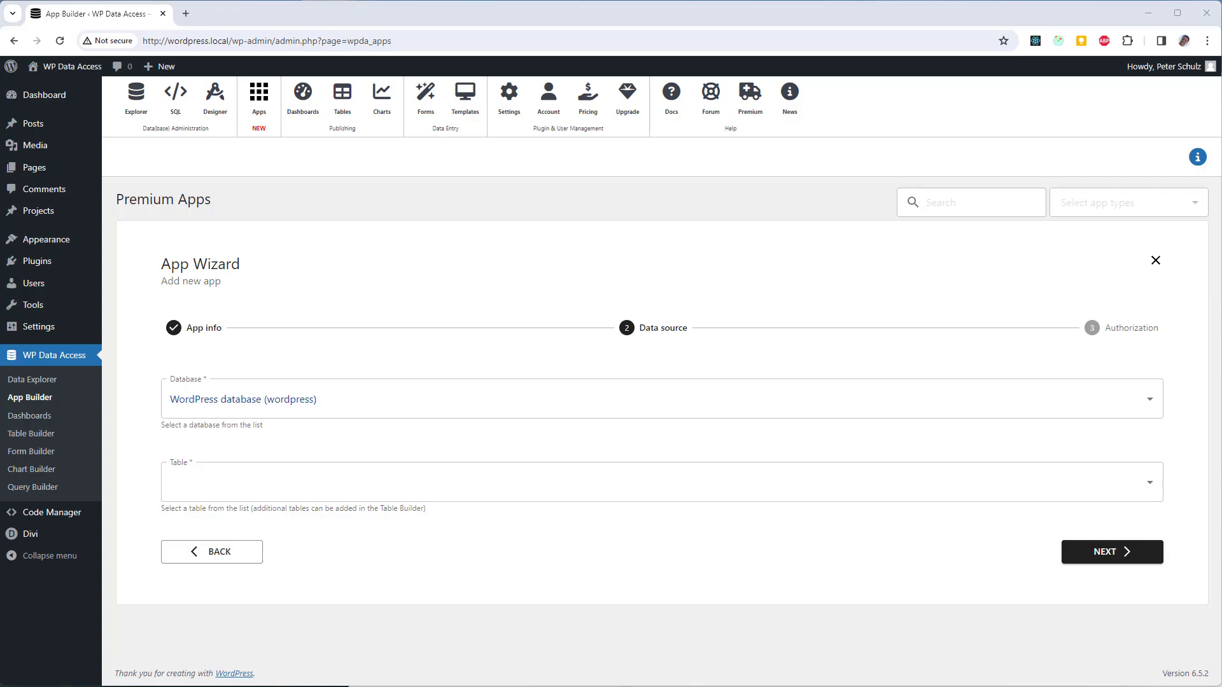
Choose the classicmodels database and its customers table as the app's data source.
left_click(351, 406)
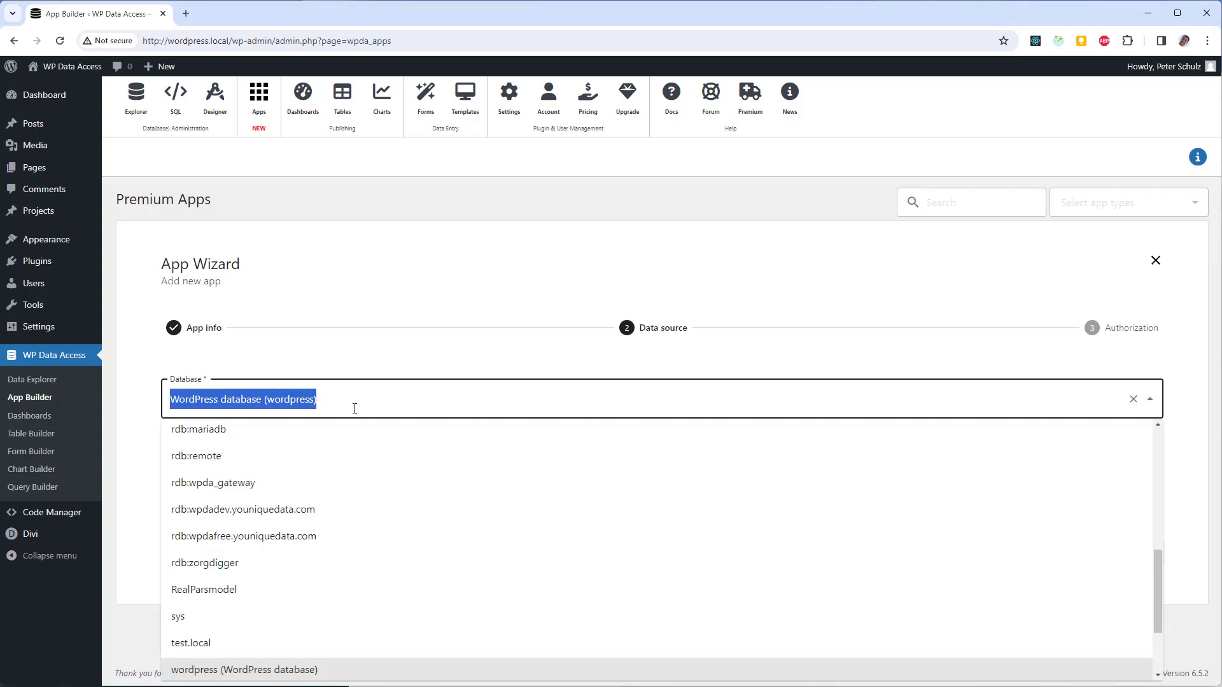
scroll(350, 469, "up", 5)
scroll(349, 473, "up", 2)
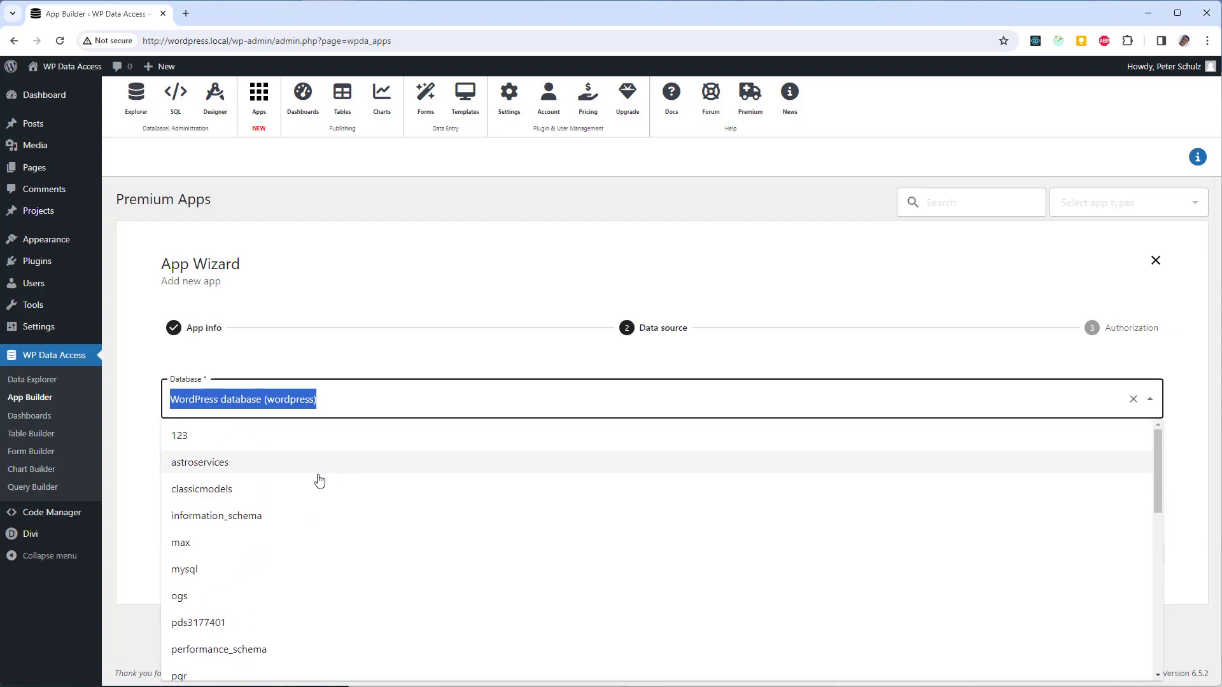
left_click(275, 490)
left_click(278, 485)
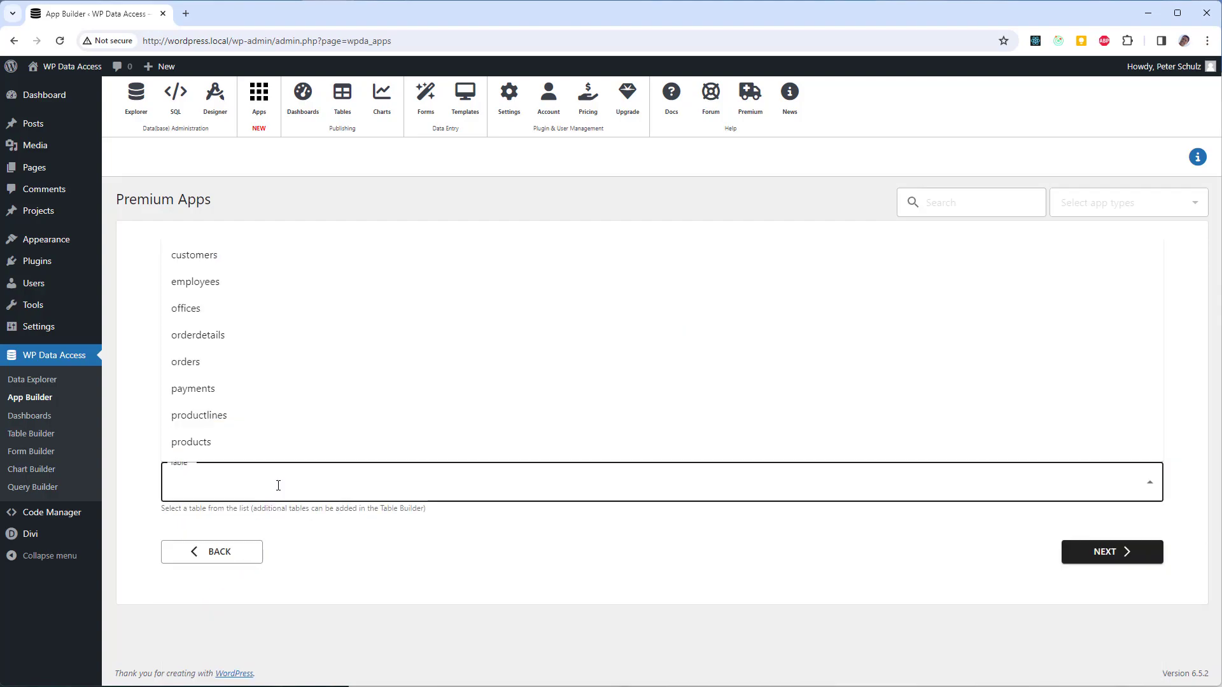
left_click(227, 254)
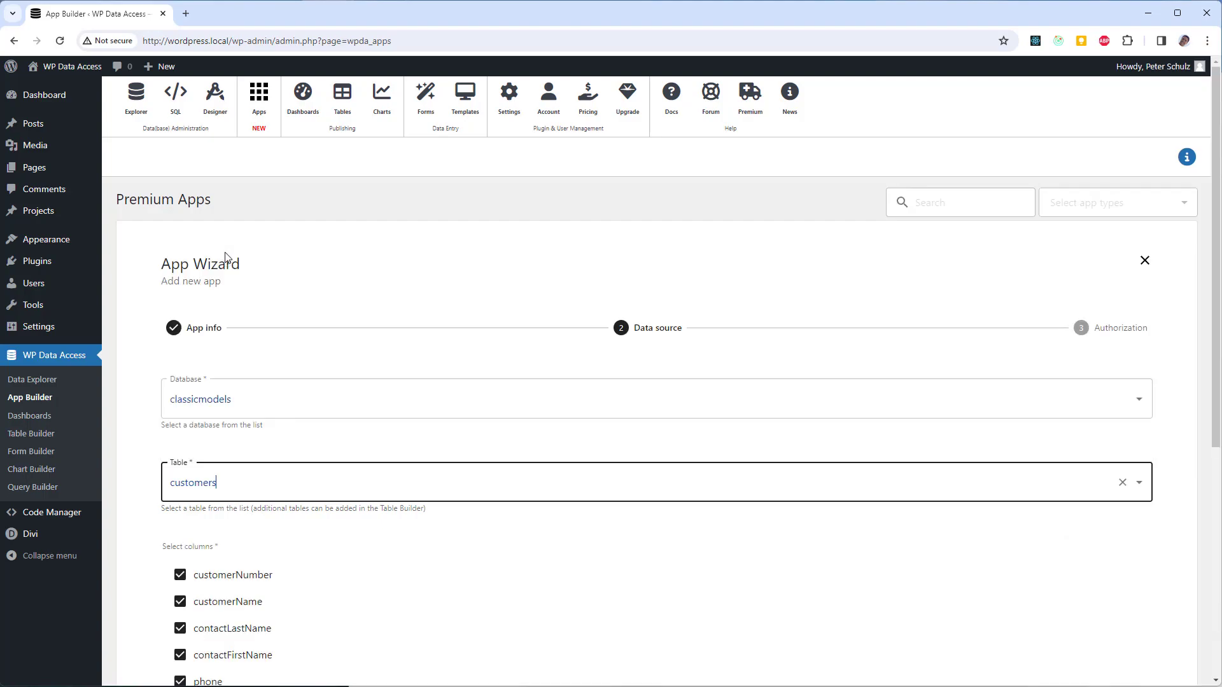
Set the data source to the WordPress database (wordpress) and its authors table.
left_click(252, 411)
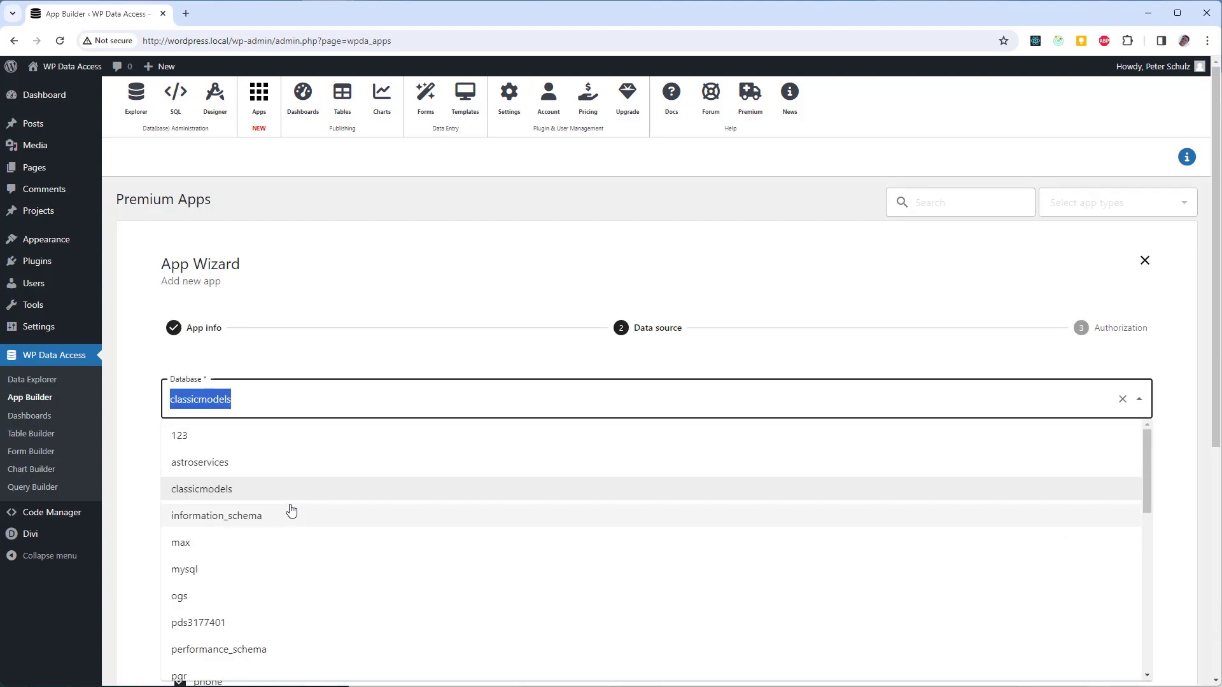
type("wordp")
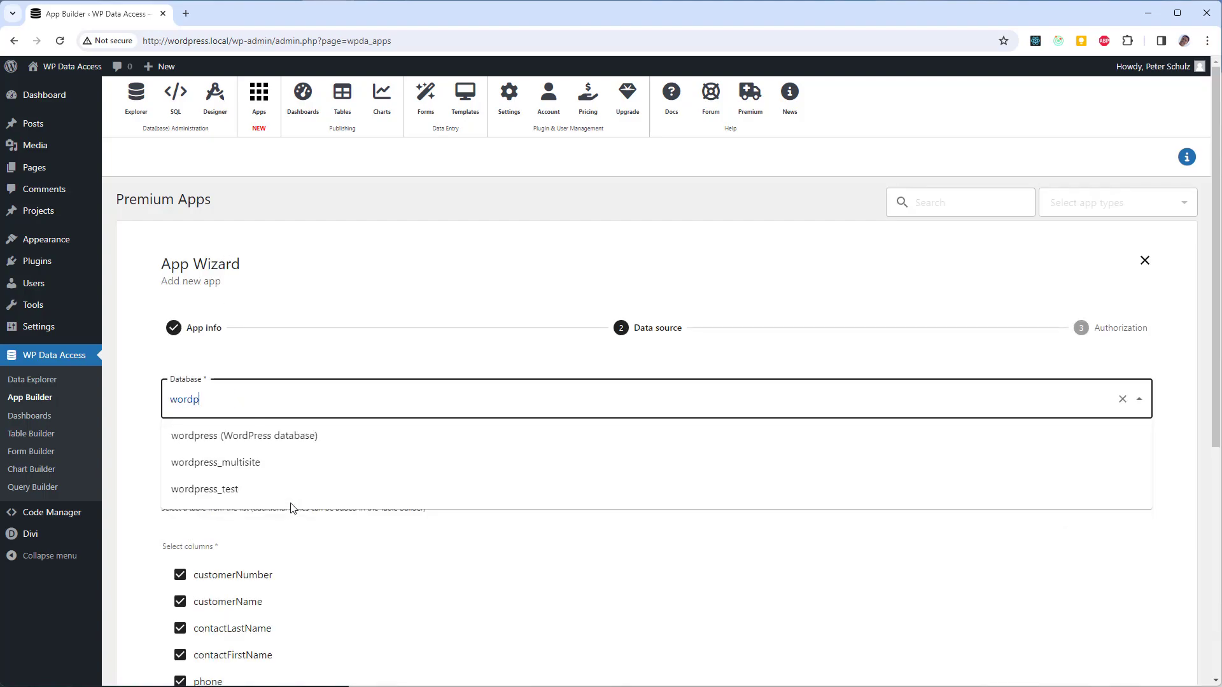
left_click(280, 437)
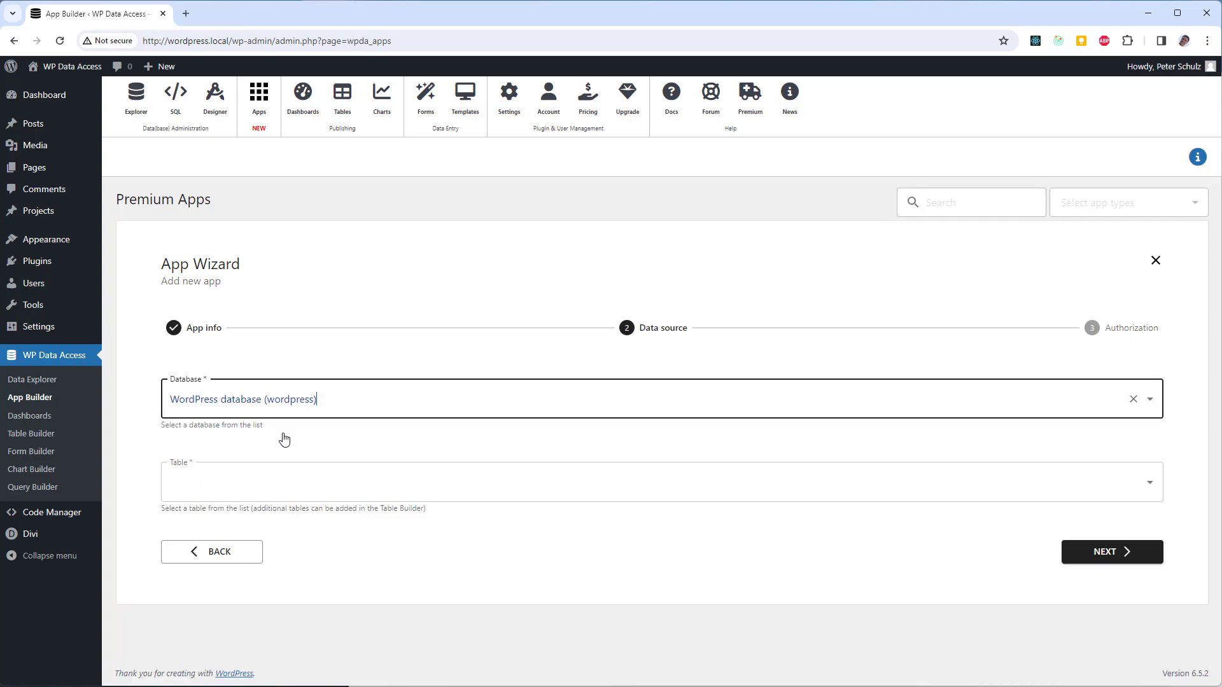
left_click(273, 485)
type("author")
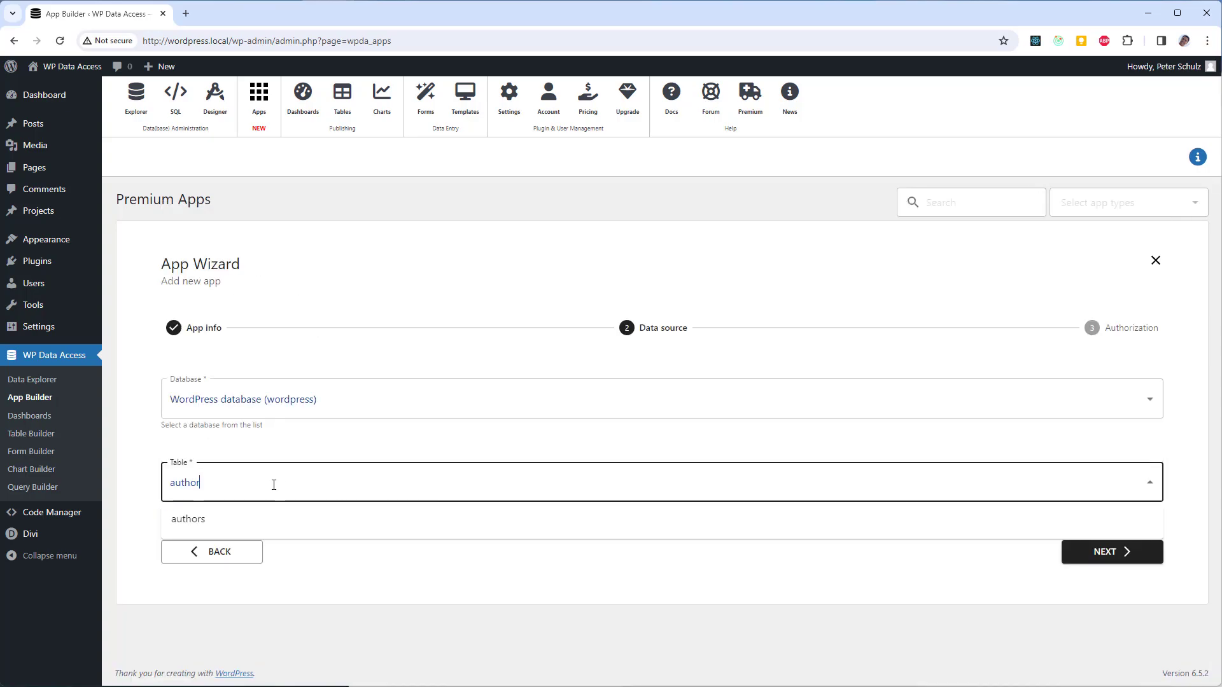
key("Down")
key("Return")
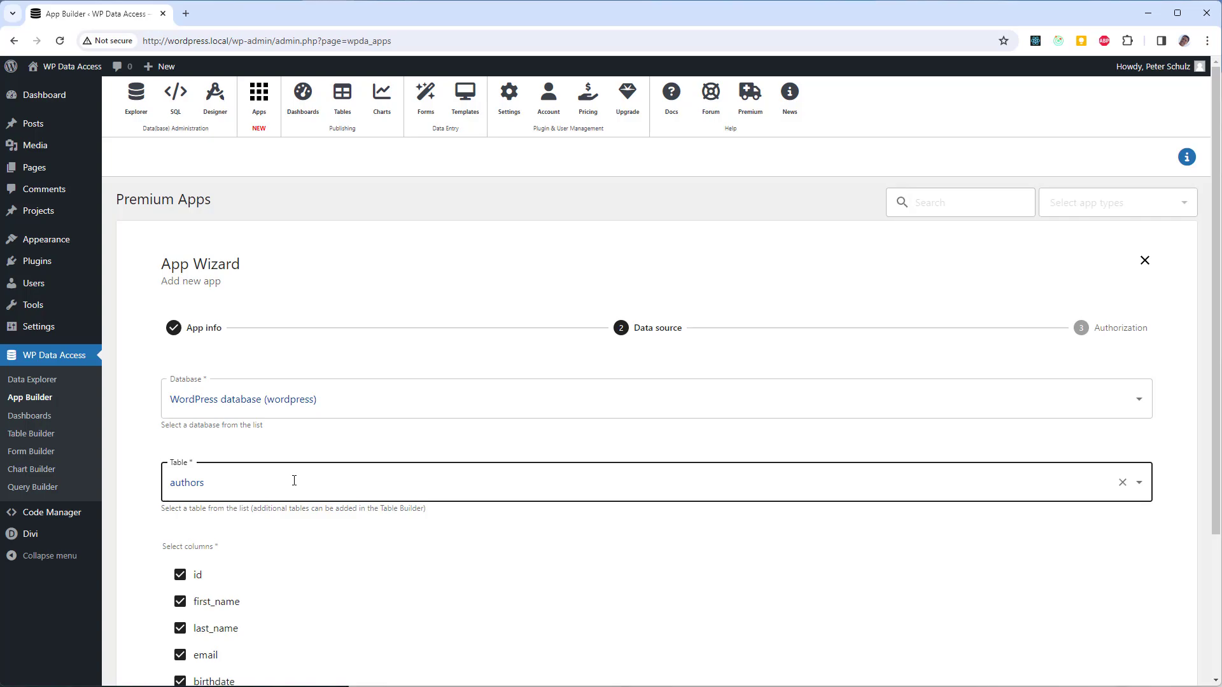
Exclude the birthdate and added columns from the authors table and continue to the authorization settings.
scroll(294, 480, "down", 1)
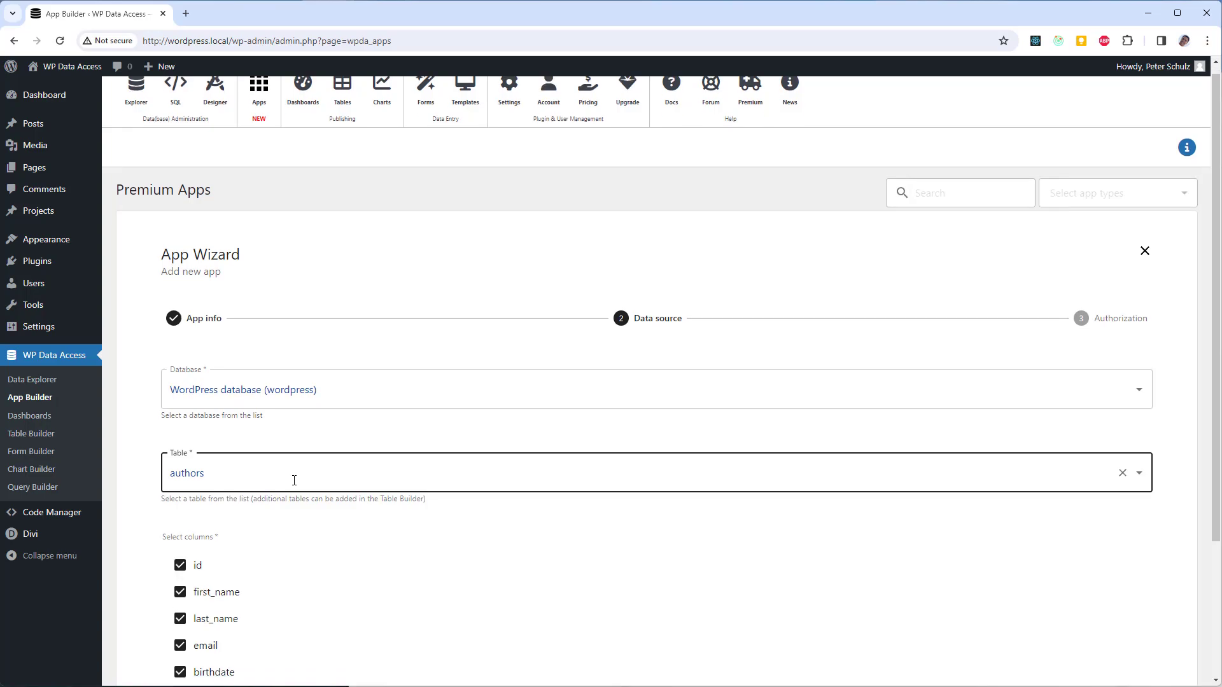
scroll(294, 481, "down", 3)
scroll(295, 486, "down", 1)
left_click(222, 493)
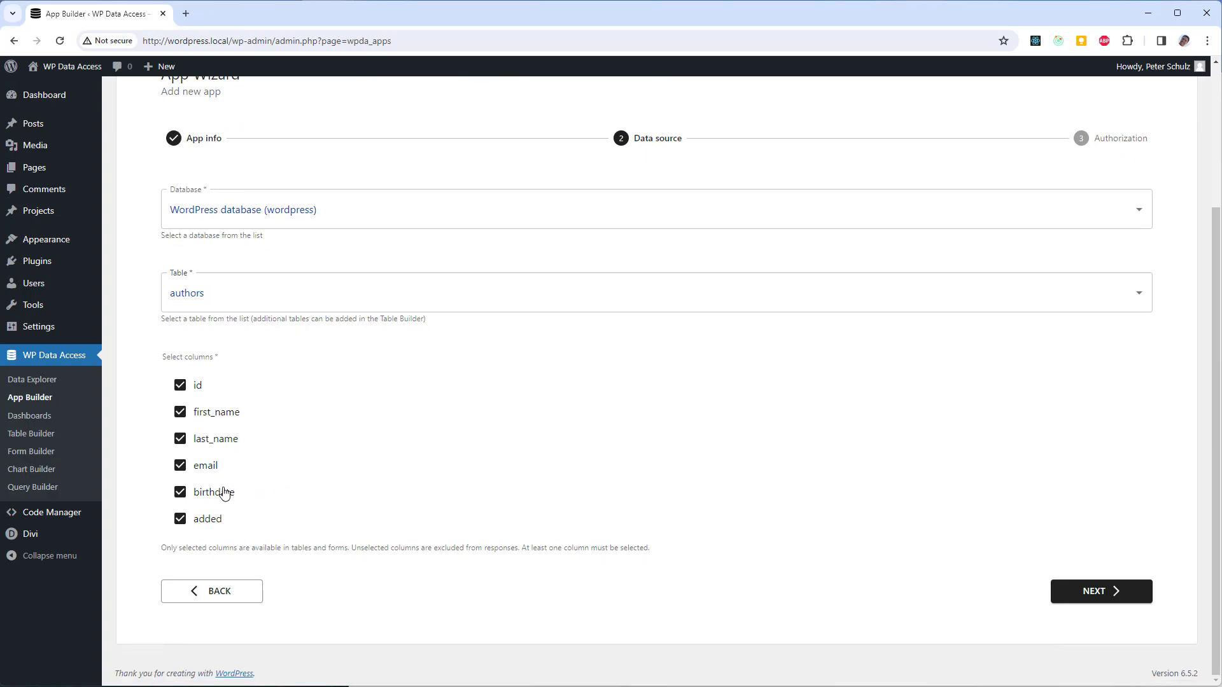
left_click(215, 521)
left_click(1120, 595)
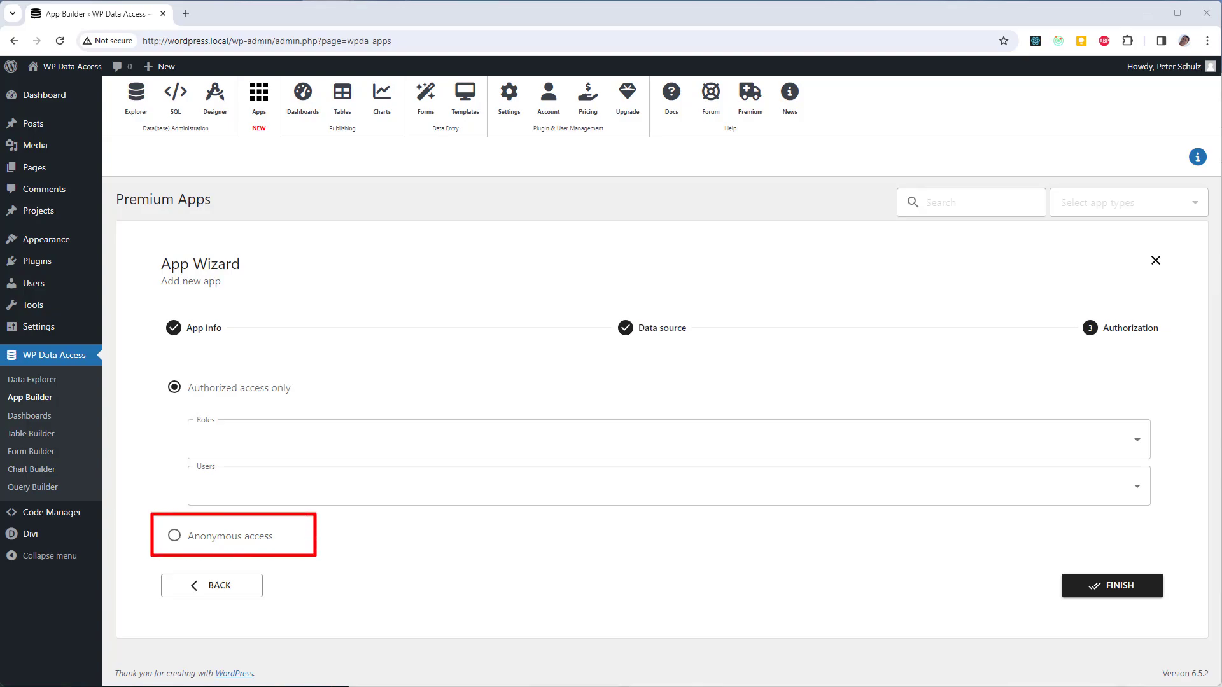
Restrict the app to authorized access only, grant access to the demo user, and finish the wizard.
left_click(248, 536)
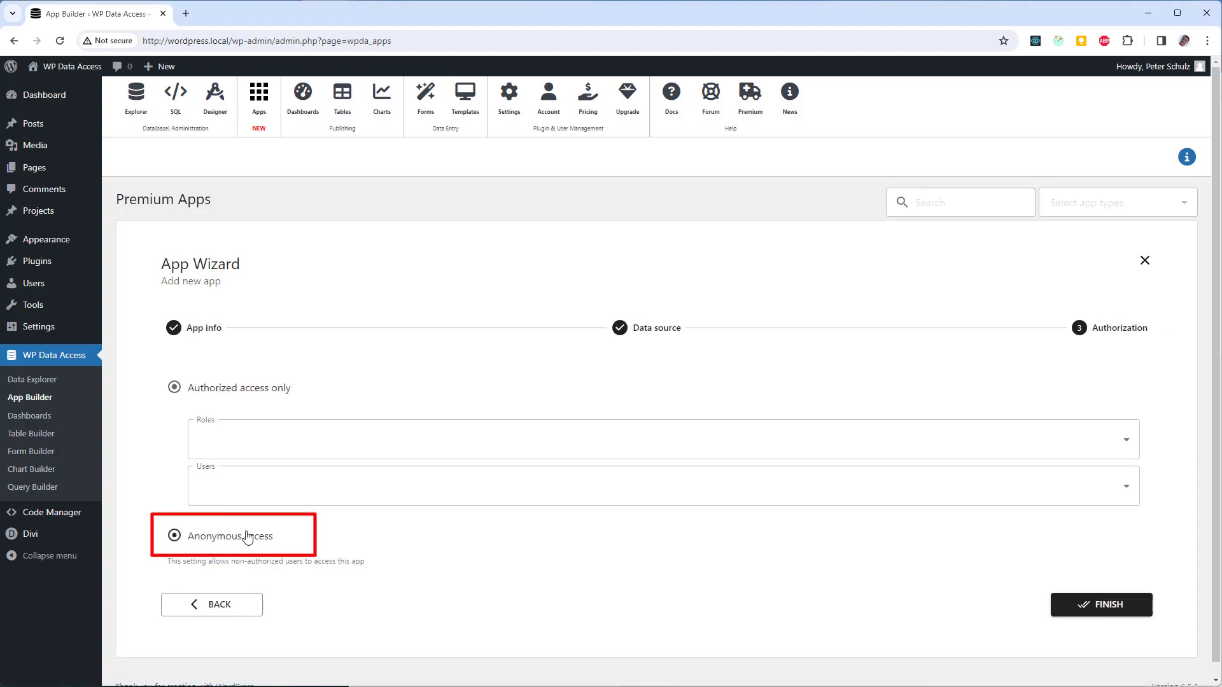
left_click(264, 394)
left_click(284, 438)
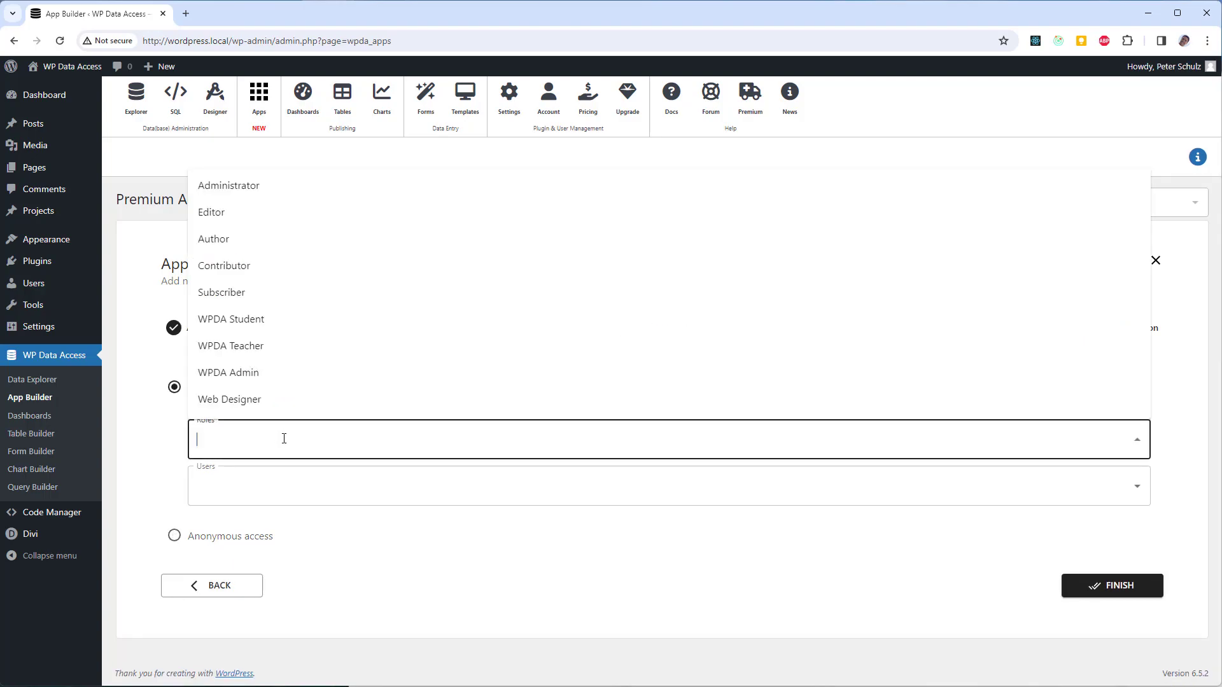
left_click(335, 489)
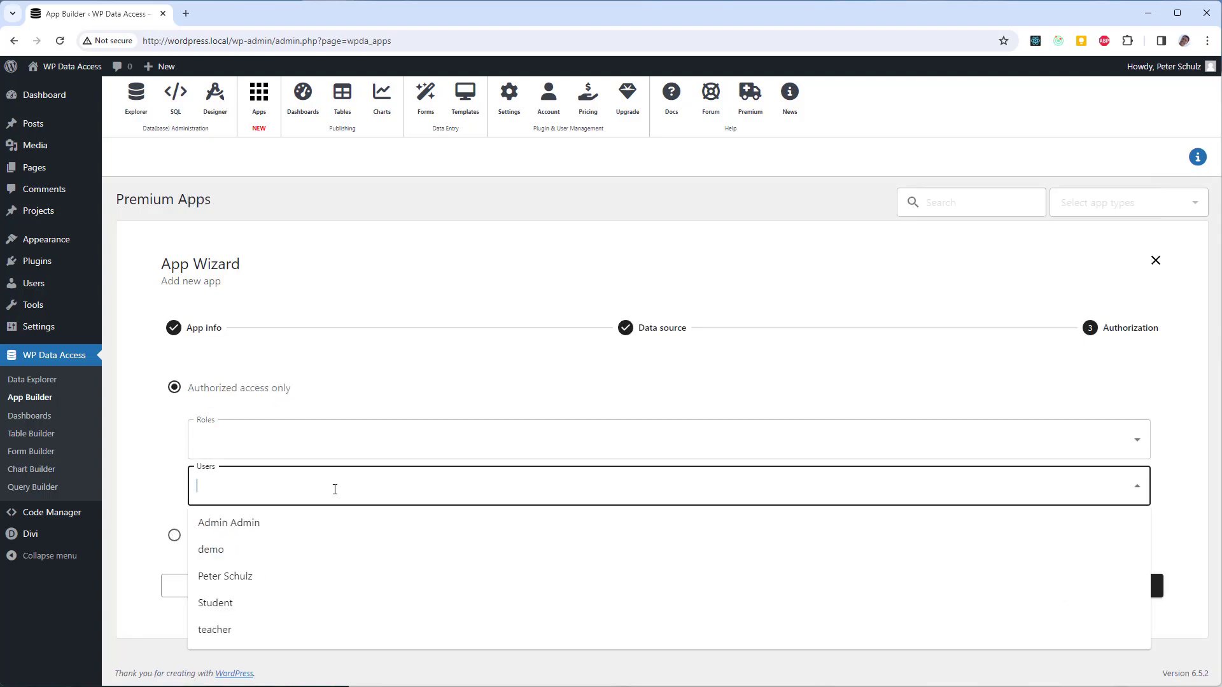
left_click(206, 552)
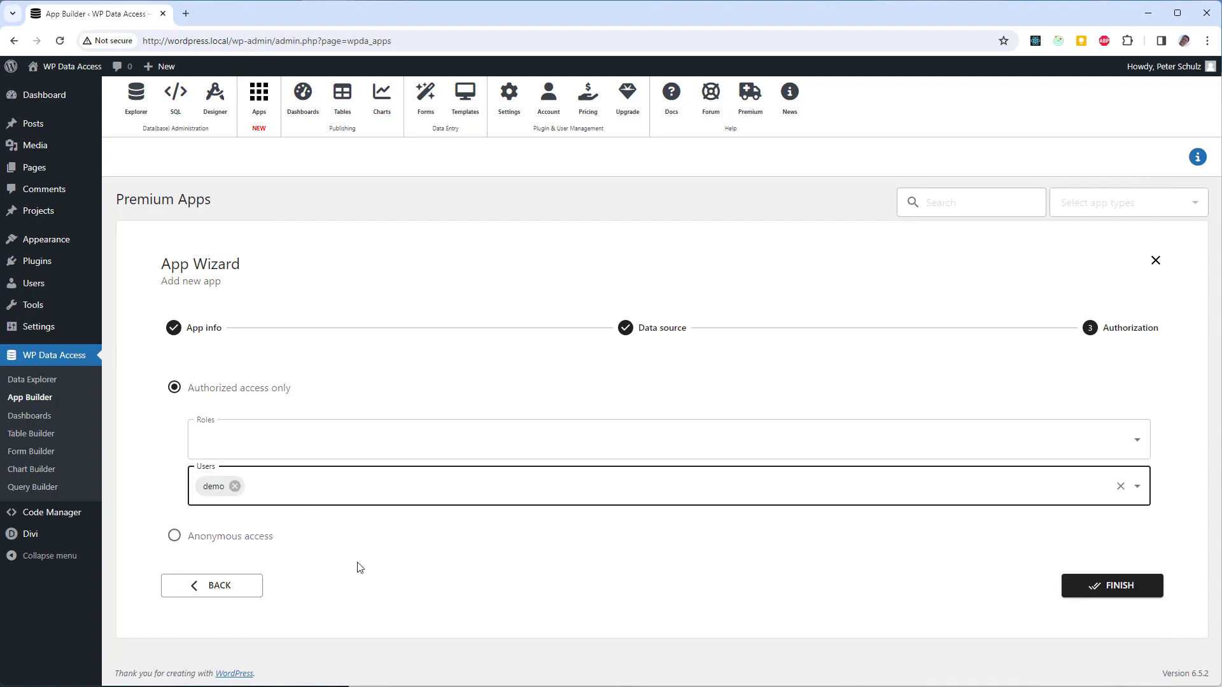
left_click(1106, 586)
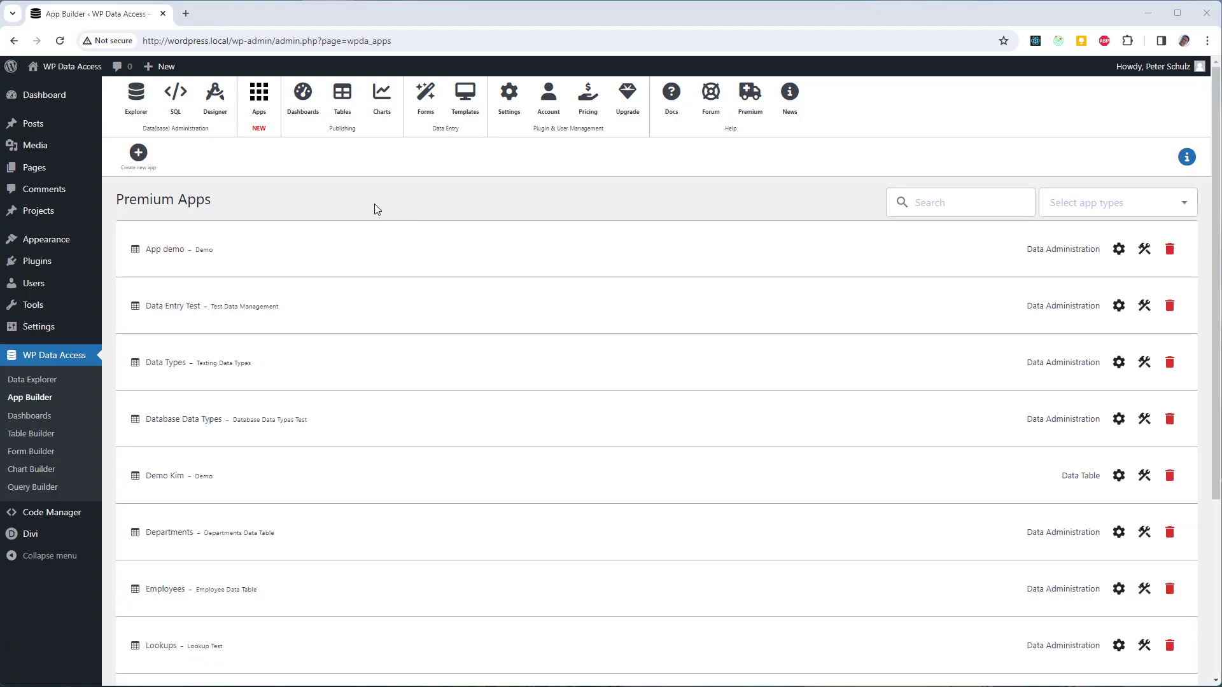
Run App demo in build mode, hide the Id column from its table, and save the table settings.
mouse_move(269, 243)
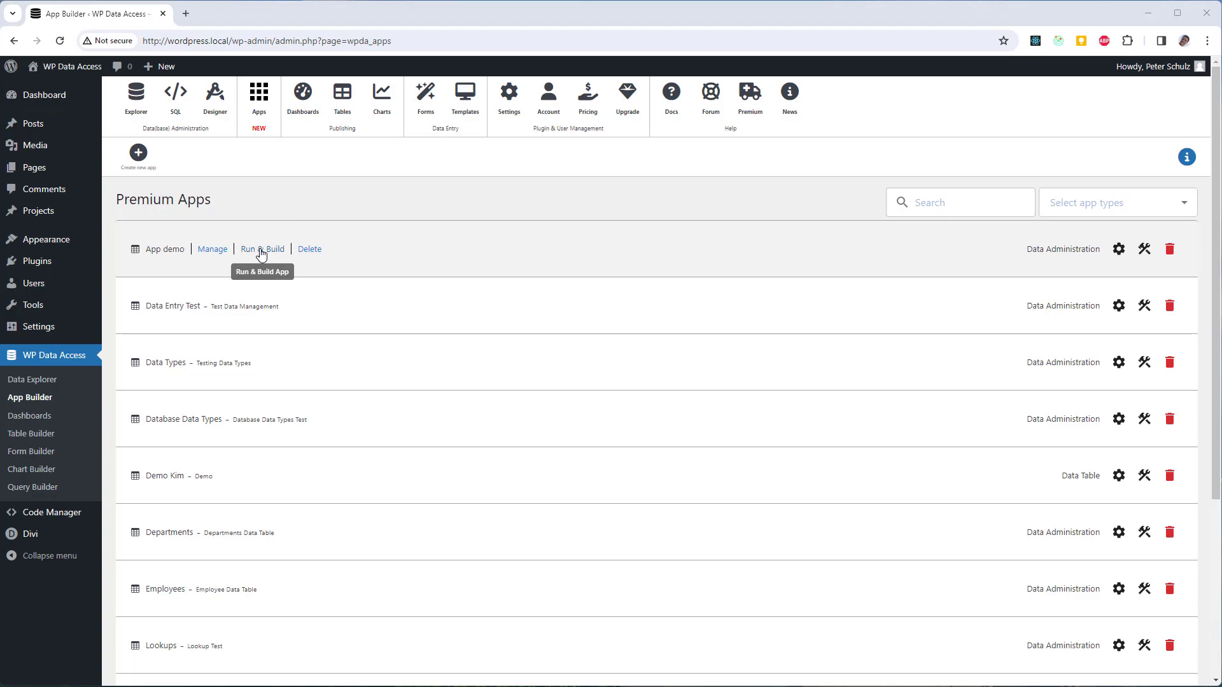
left_click(1146, 251)
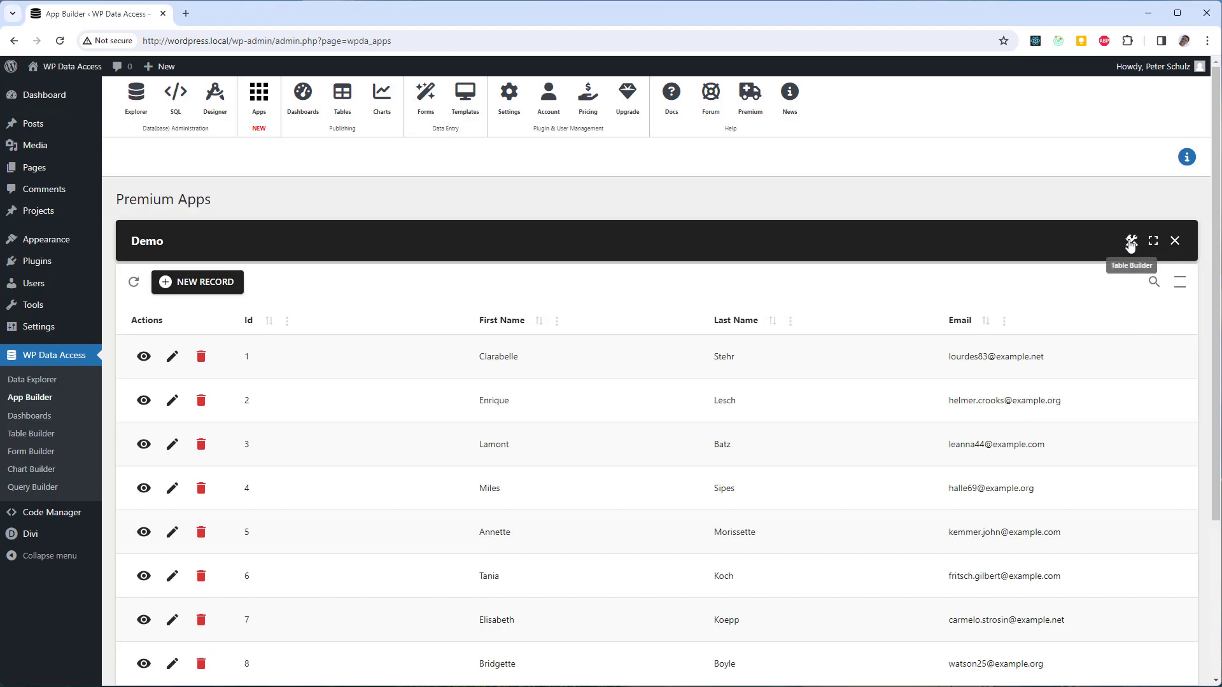
left_click(1130, 242)
left_click(1091, 138)
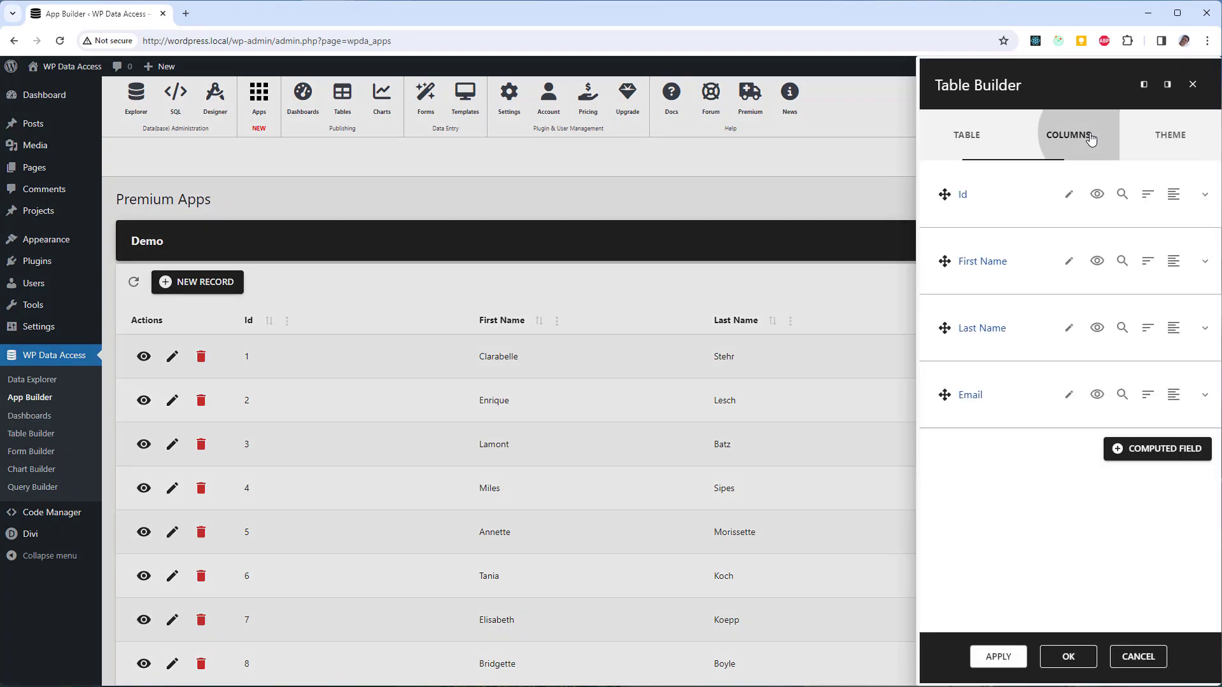
left_click(1098, 196)
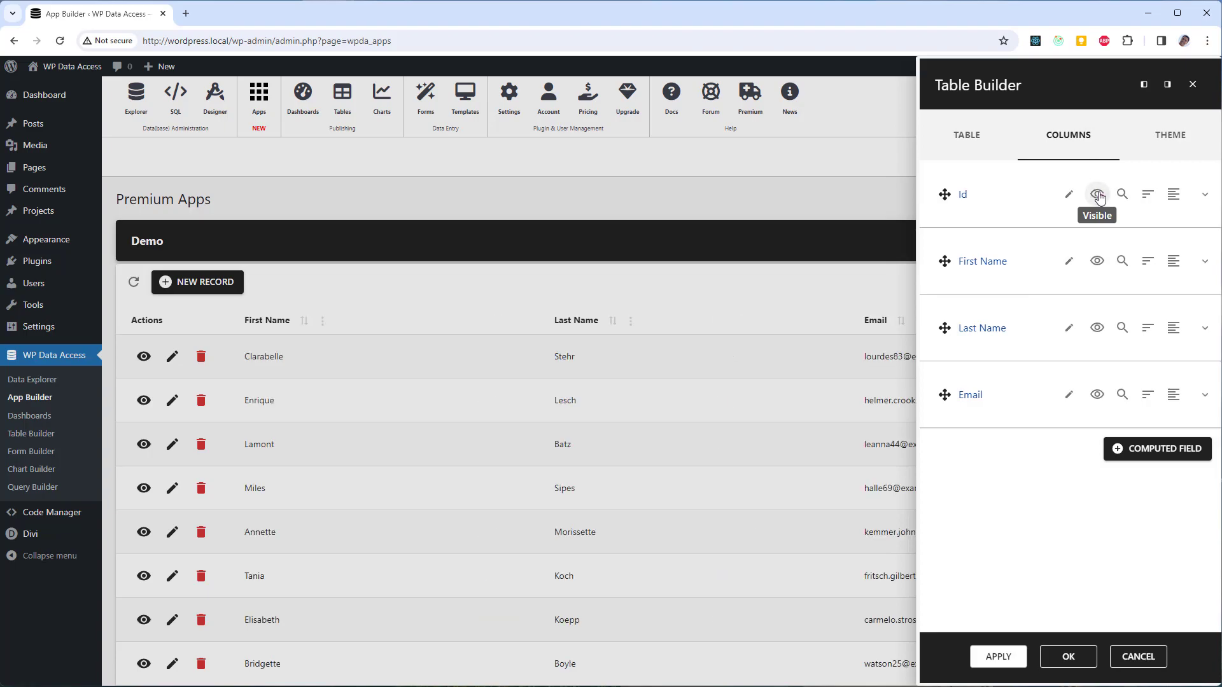
left_click(1059, 659)
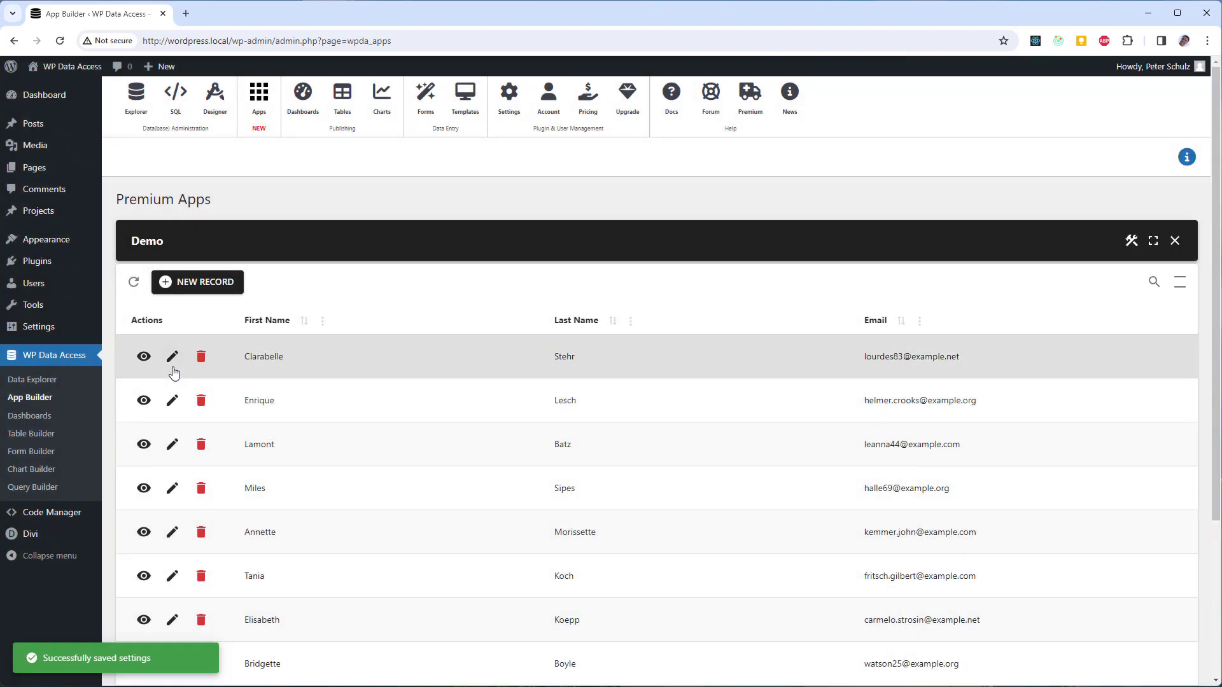
Open the first record for editing and hide the Id column from the form.
left_click(170, 360)
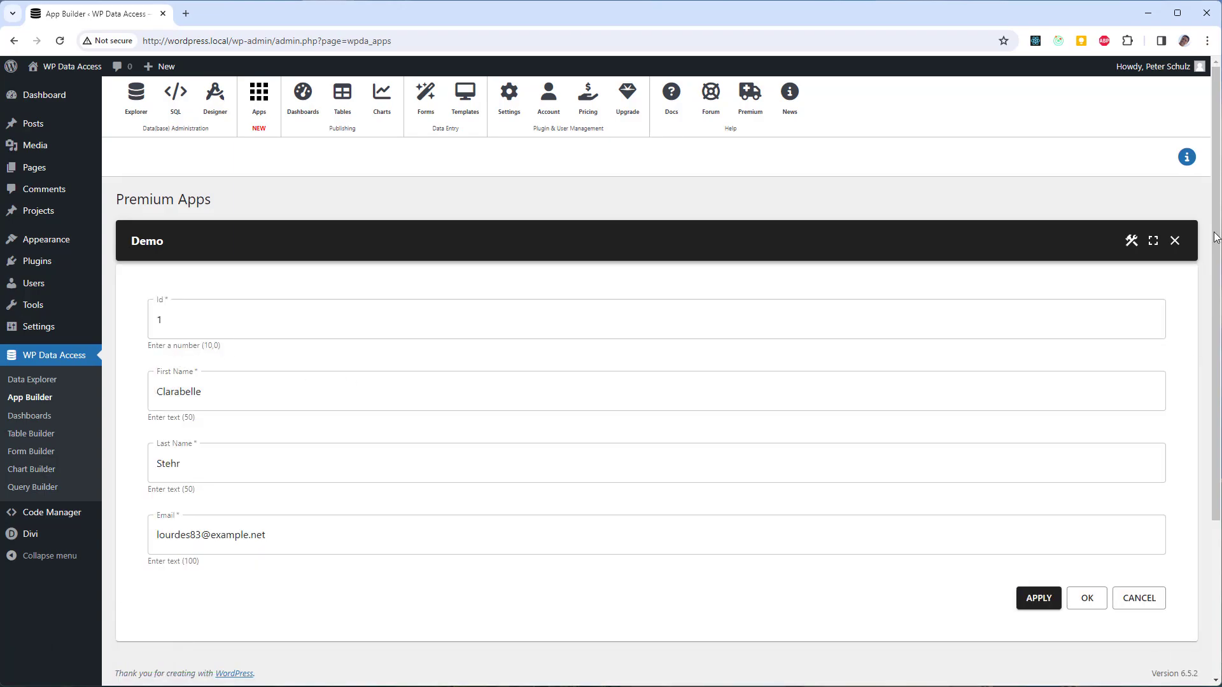
left_click(1135, 245)
left_click(1086, 133)
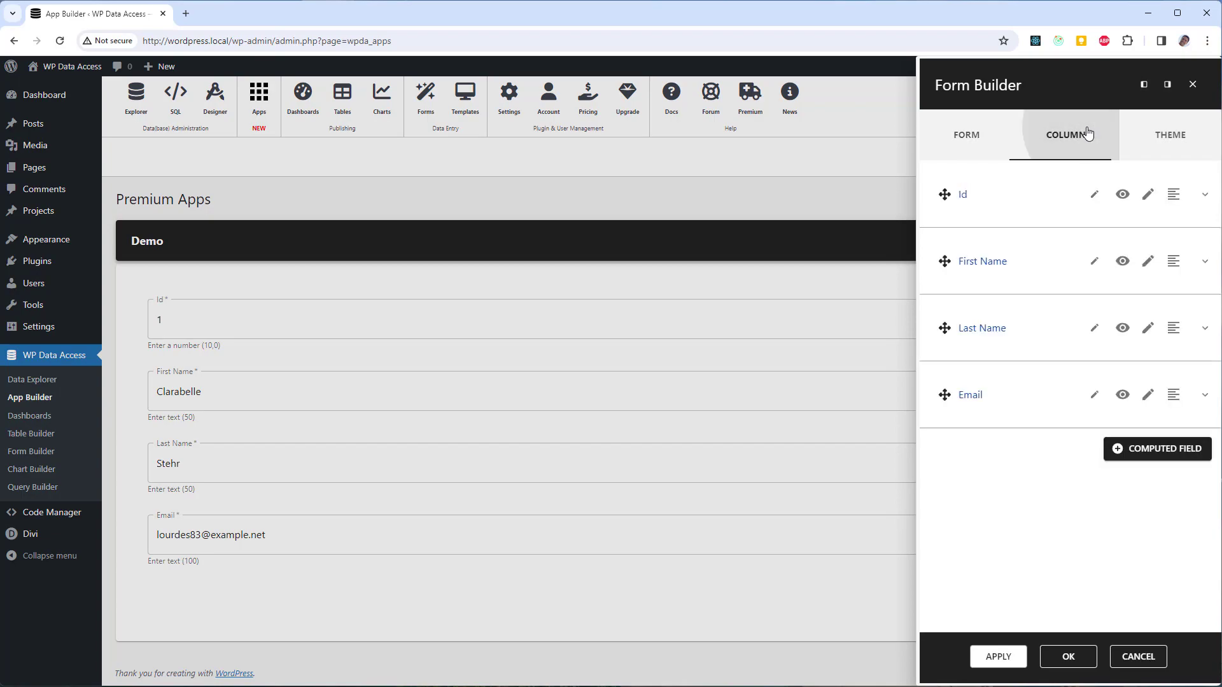
left_click(1121, 194)
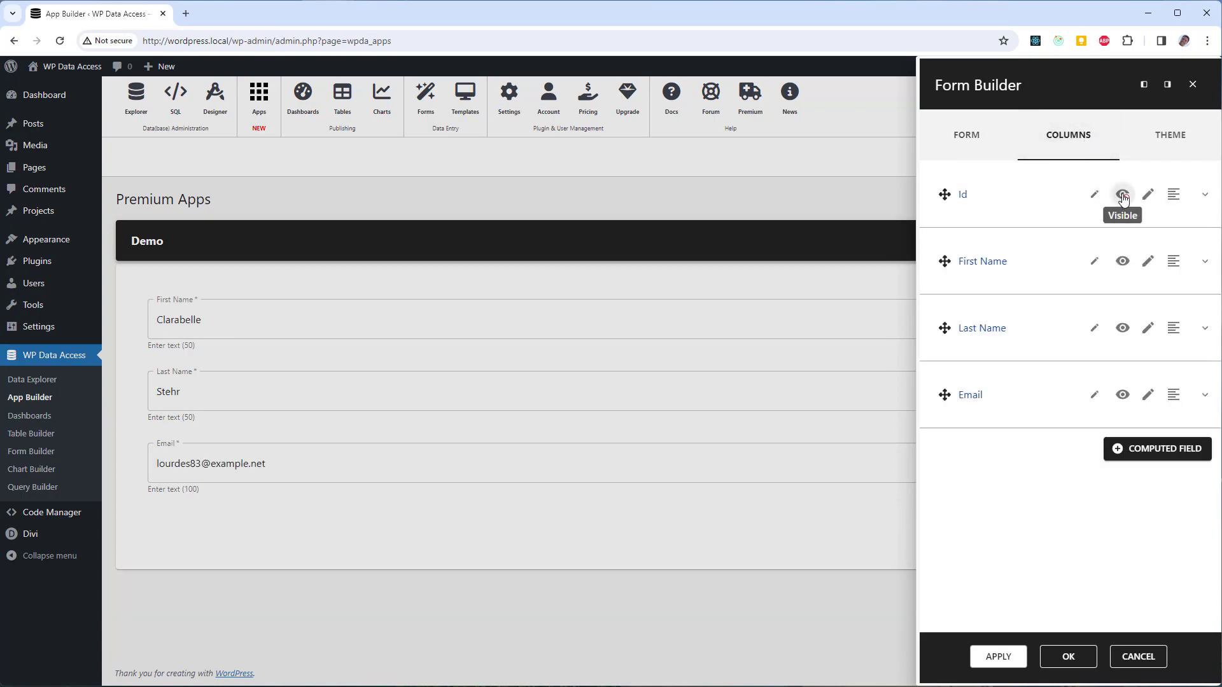
Give the form a dark theme with the yellow palette colour at shade 600 and save the settings.
left_click(1174, 134)
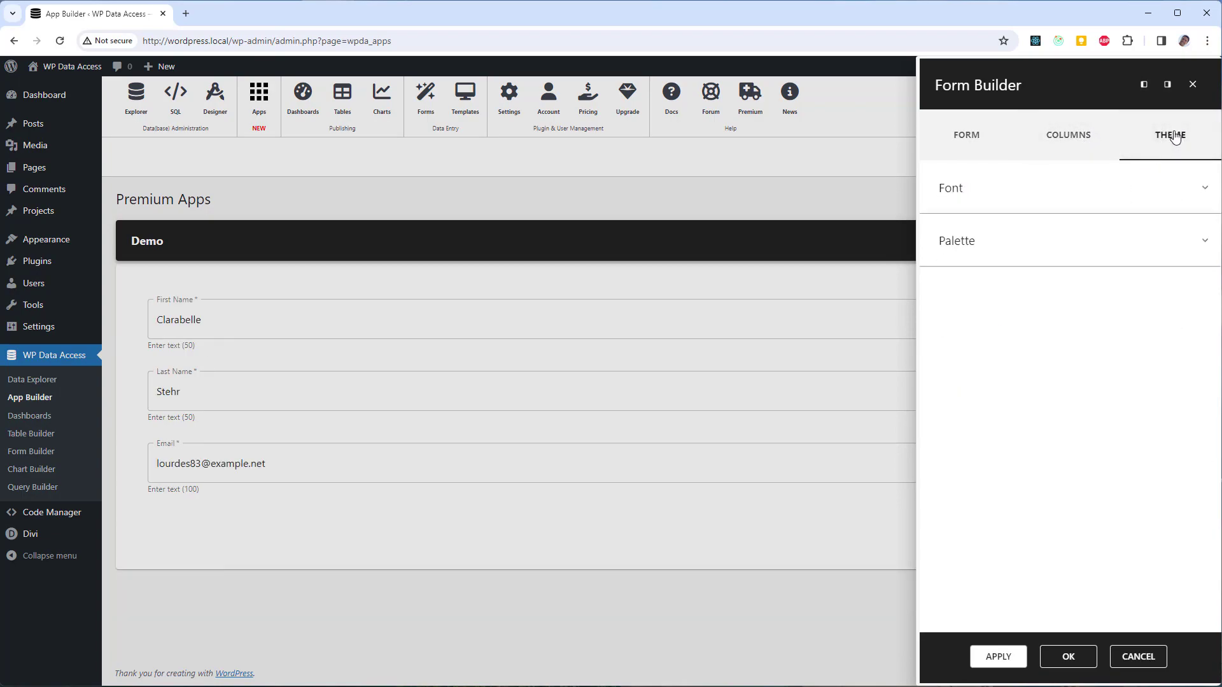
left_click(1143, 229)
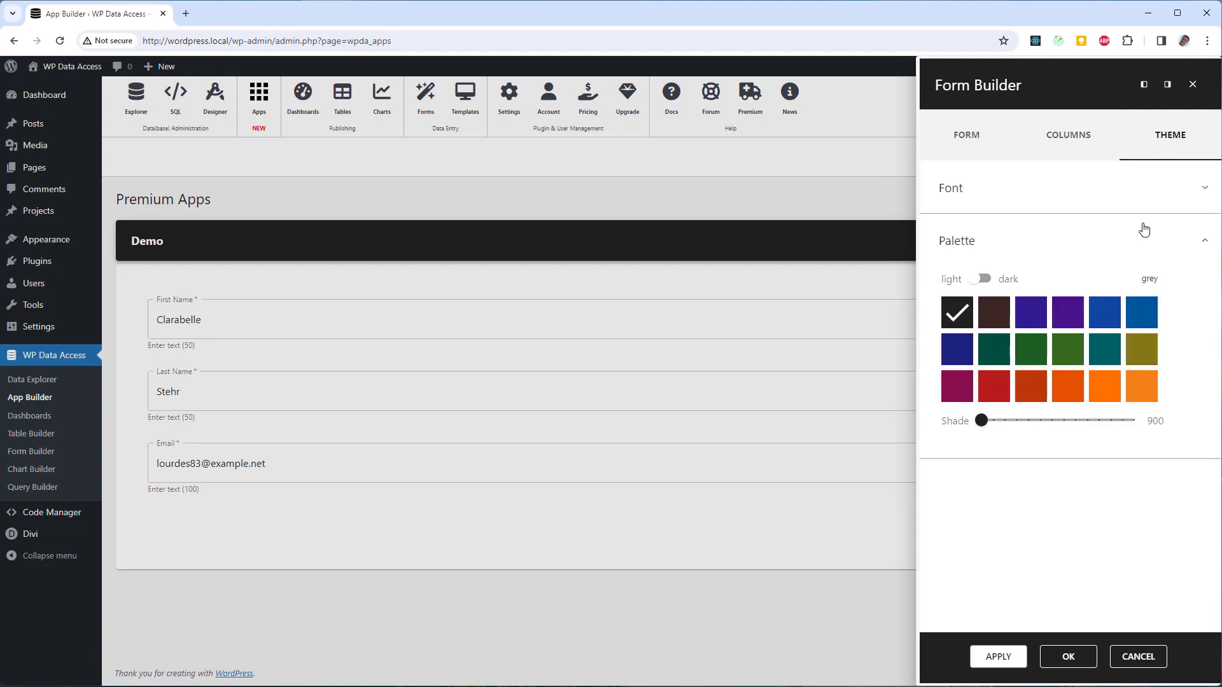
left_click(981, 279)
left_click(1153, 399)
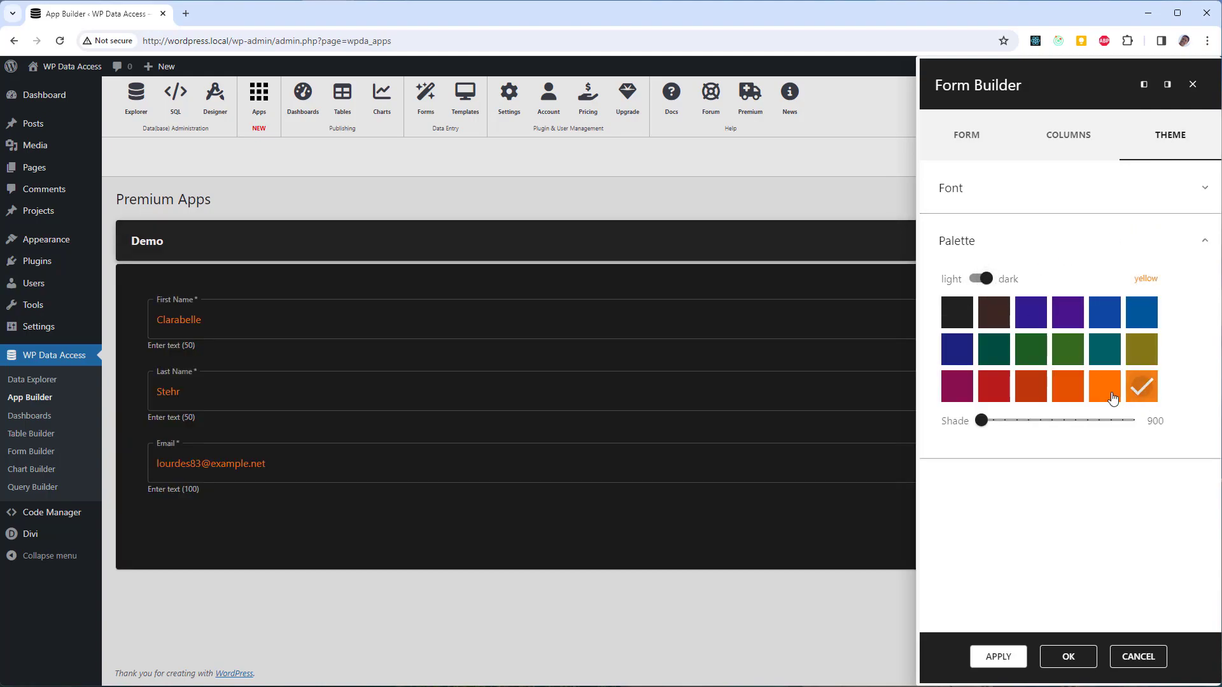
left_click(1016, 421)
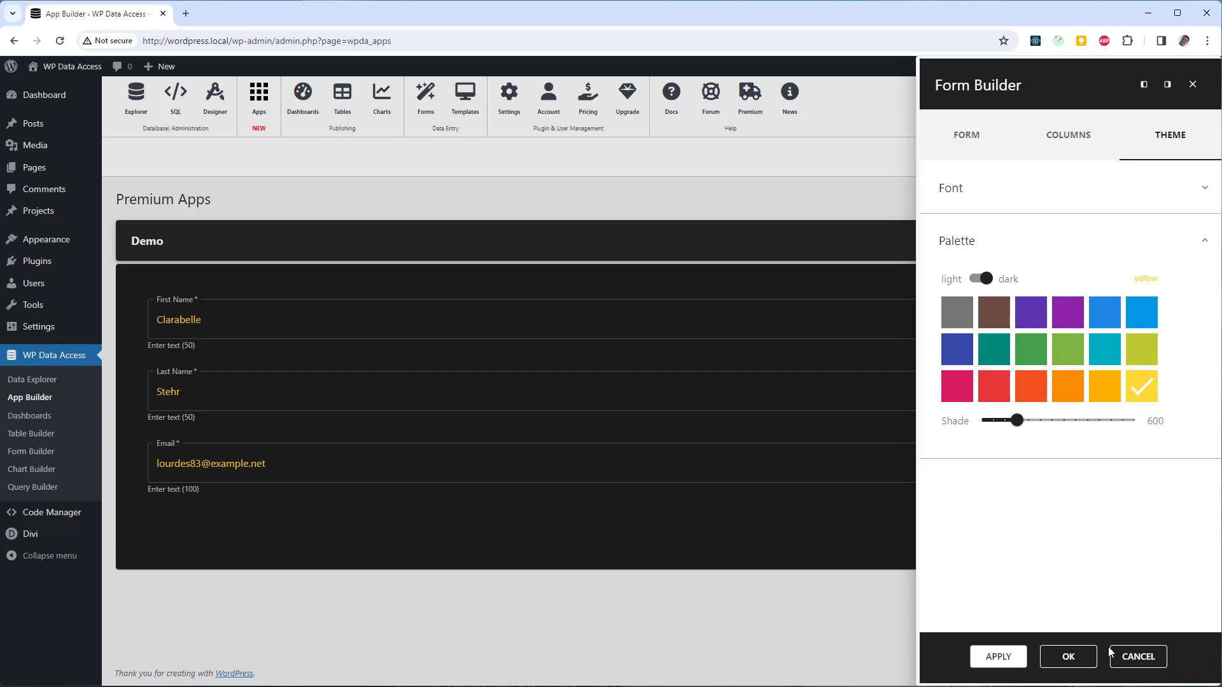
left_click(1076, 658)
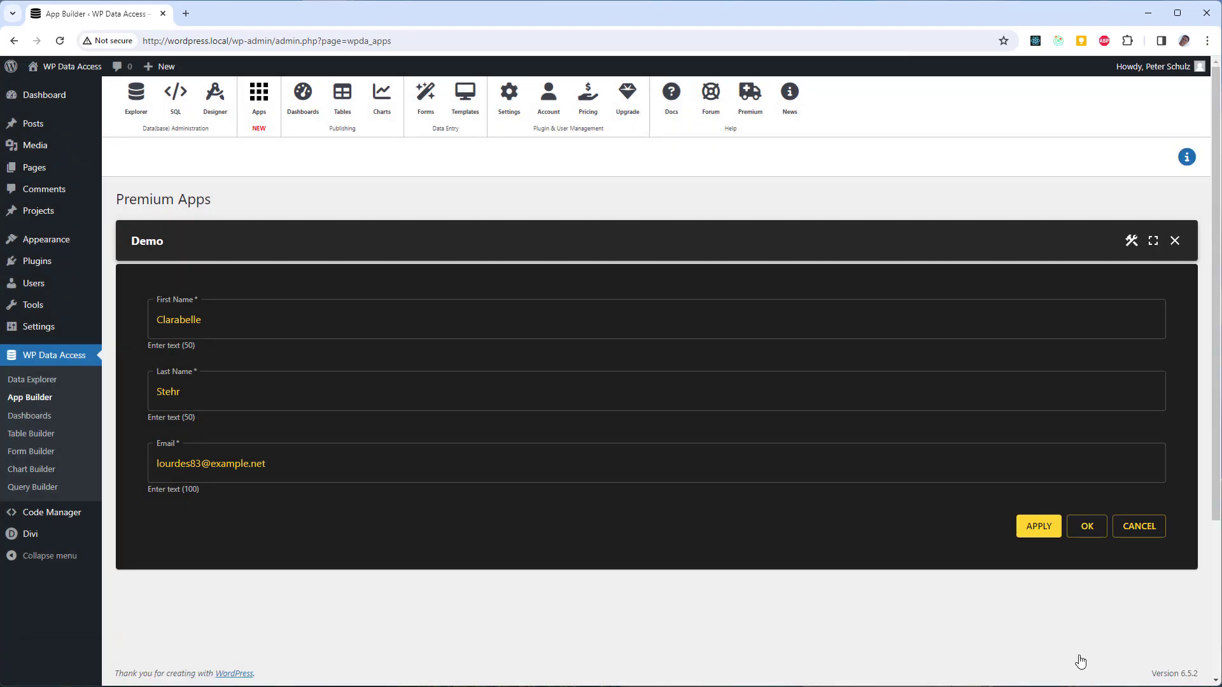
Reopen the form settings and set the form grid to 3 cells per row.
left_click(1130, 241)
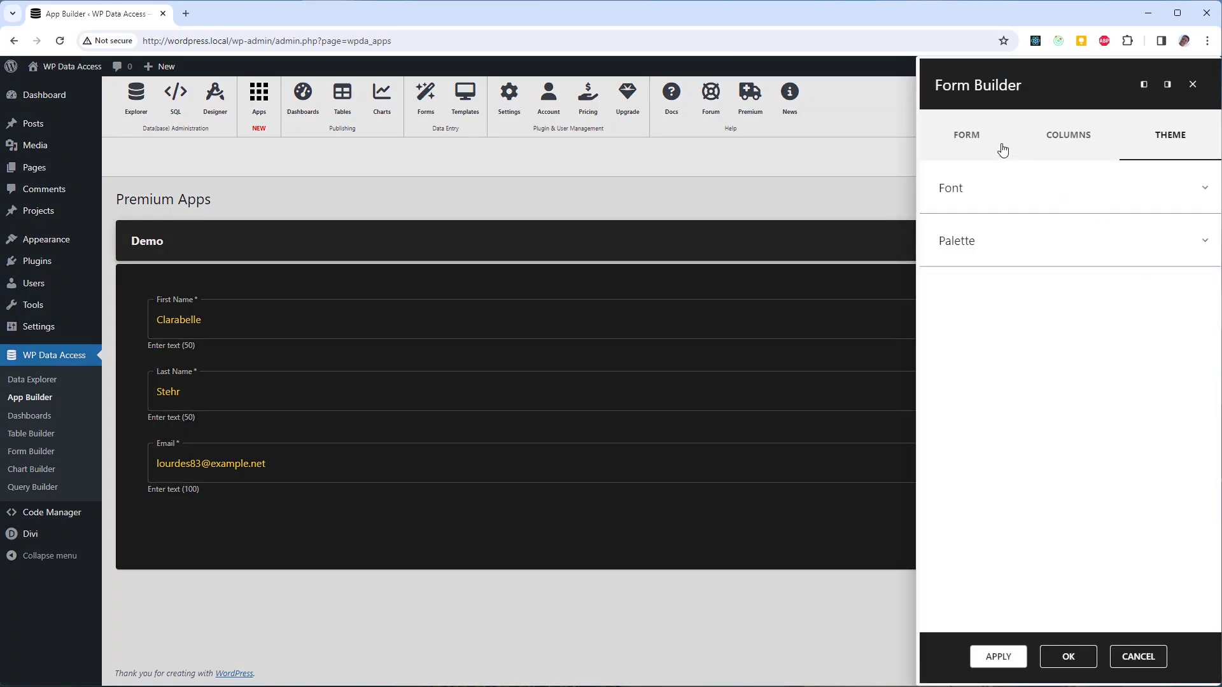
left_click(966, 135)
left_click(976, 244)
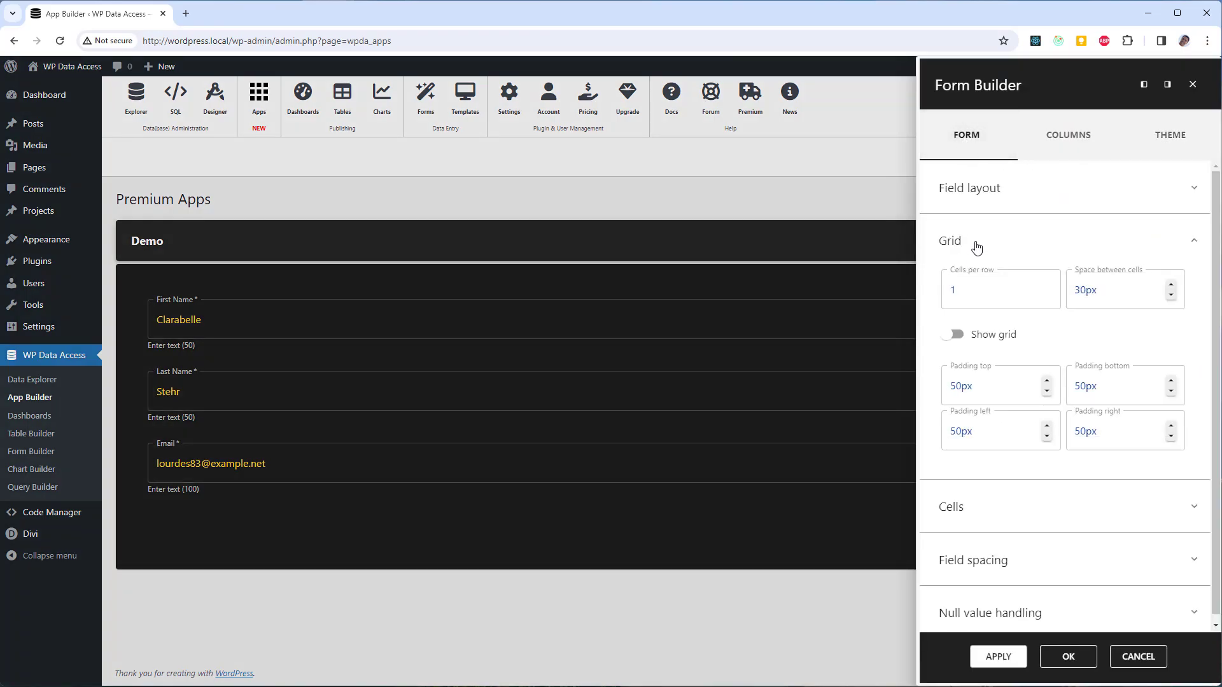
left_click(1046, 284)
left_click(1046, 284)
Make the Email column span 3 grid cells in the form.
left_click(1070, 152)
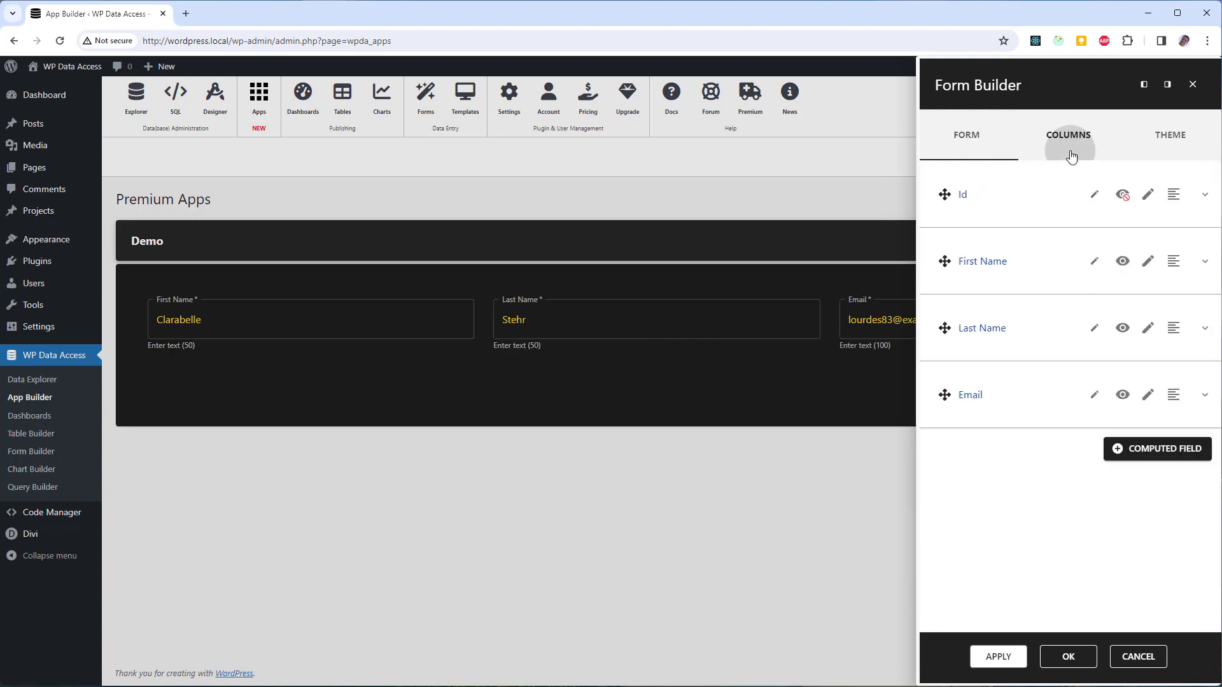
left_click(1035, 413)
left_click(1037, 466)
left_click(1145, 517)
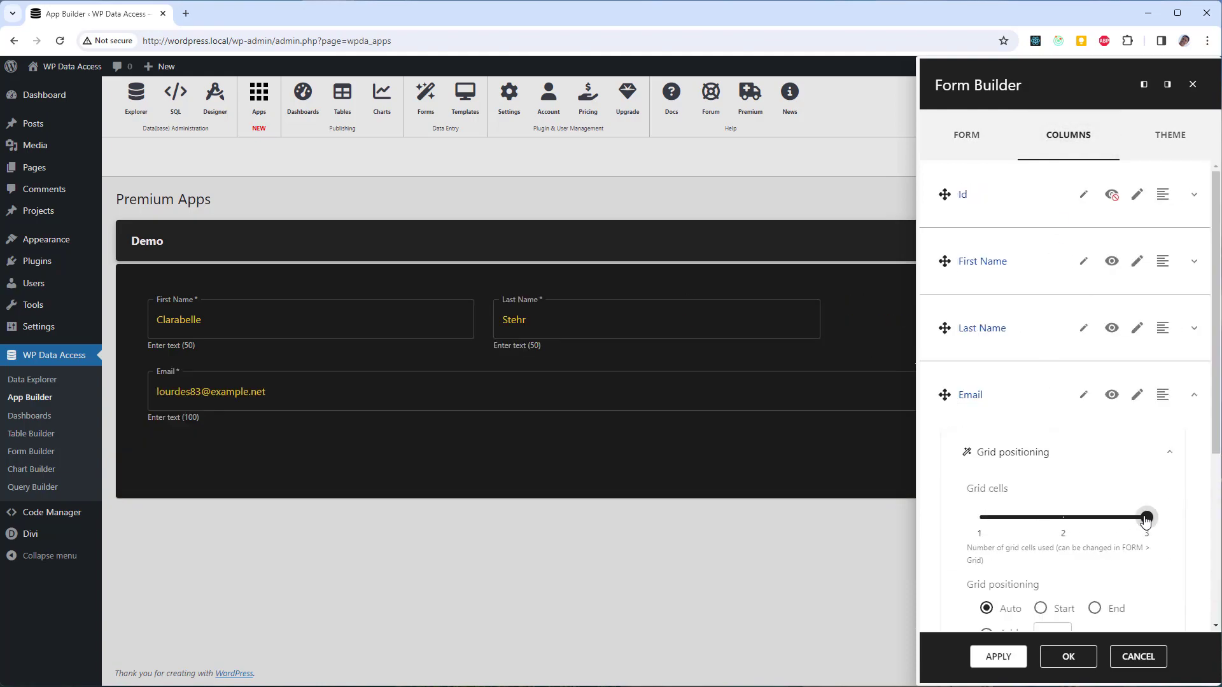
Make the Last Name column span 2 grid cells and save the form settings.
left_click(1027, 325)
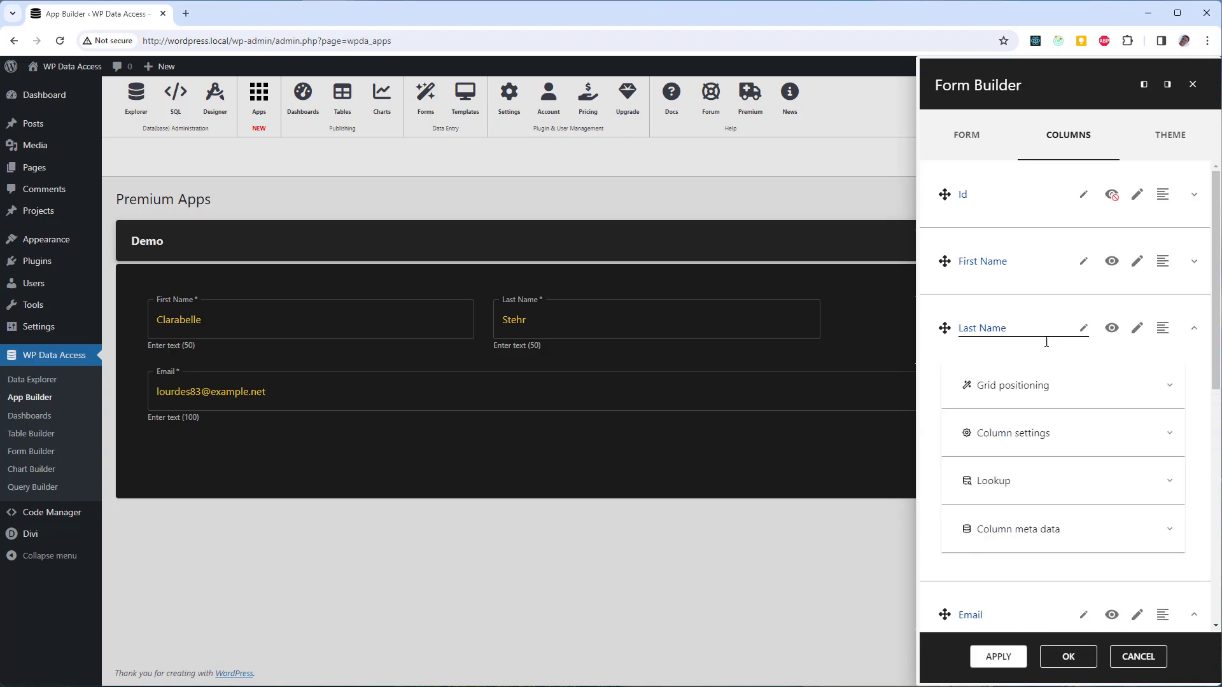
left_click(1096, 396)
left_click(1062, 450)
left_click(1067, 657)
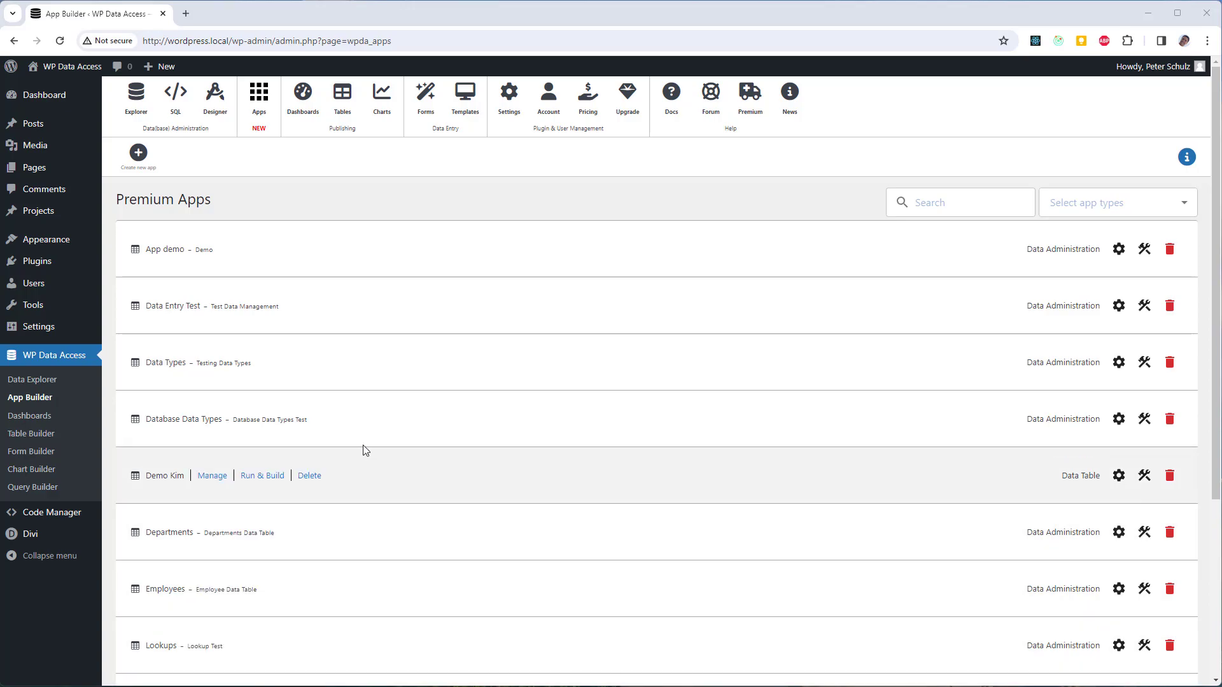
Add App demo to the WordPress dashboard menu with the title Demo and apply the access settings.
mouse_move(276, 253)
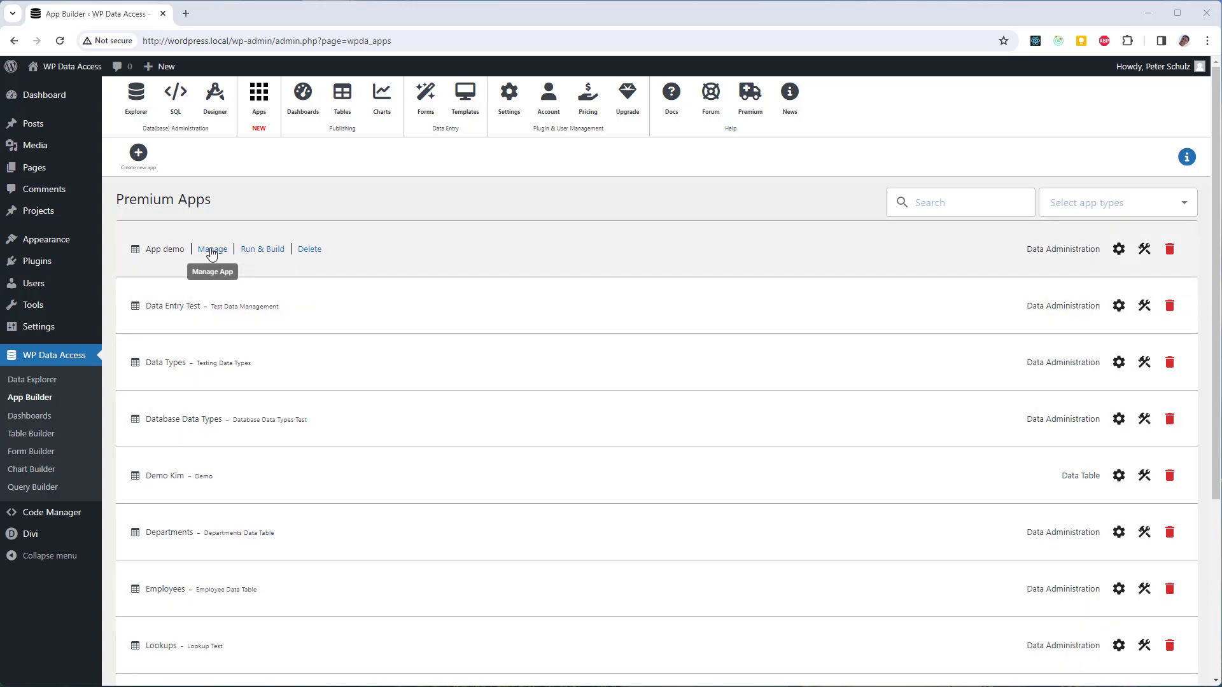
left_click(1118, 250)
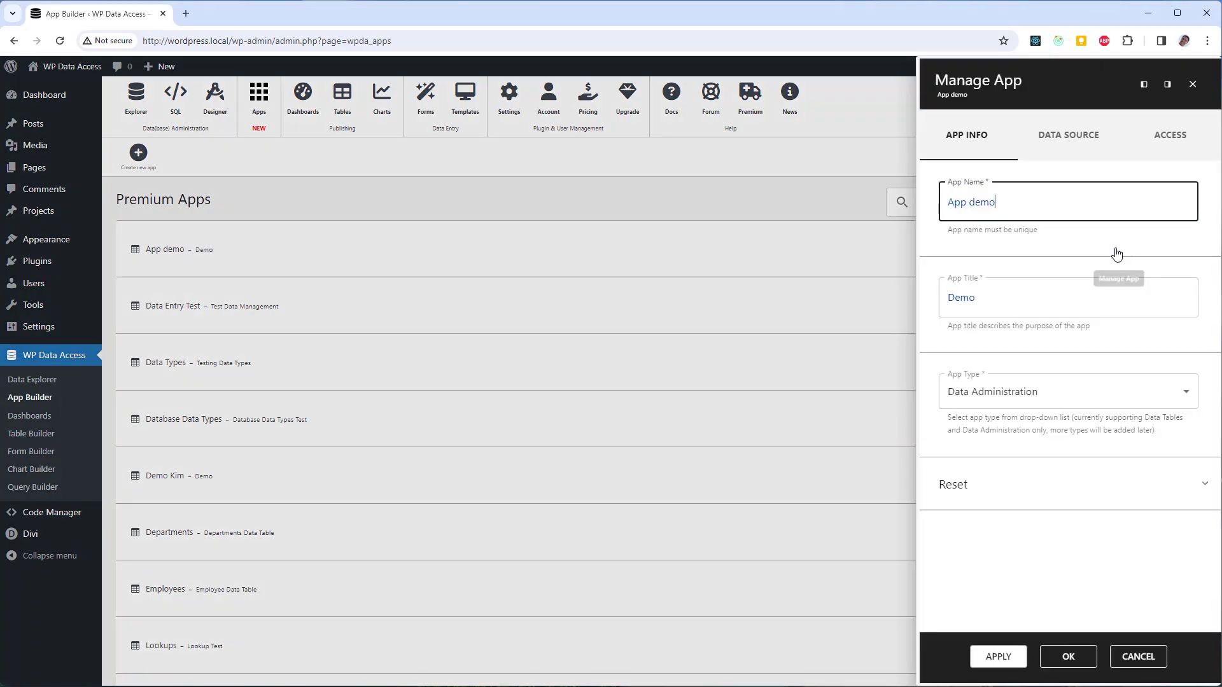
left_click(1182, 144)
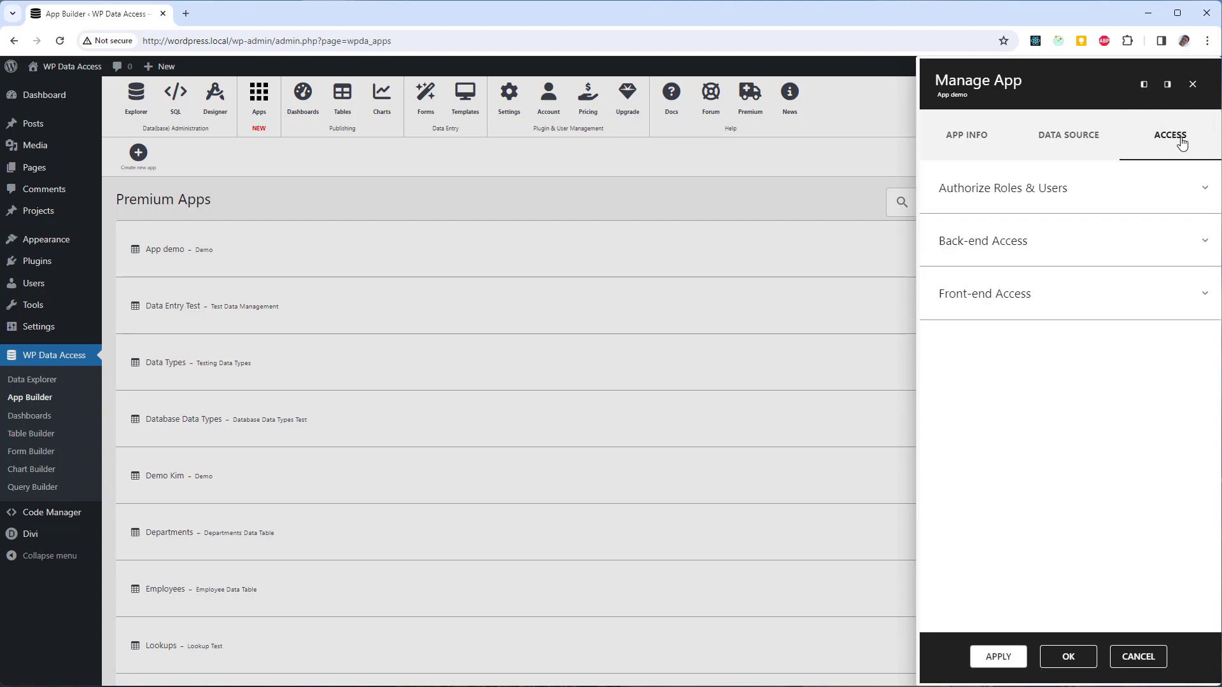
left_click(1061, 244)
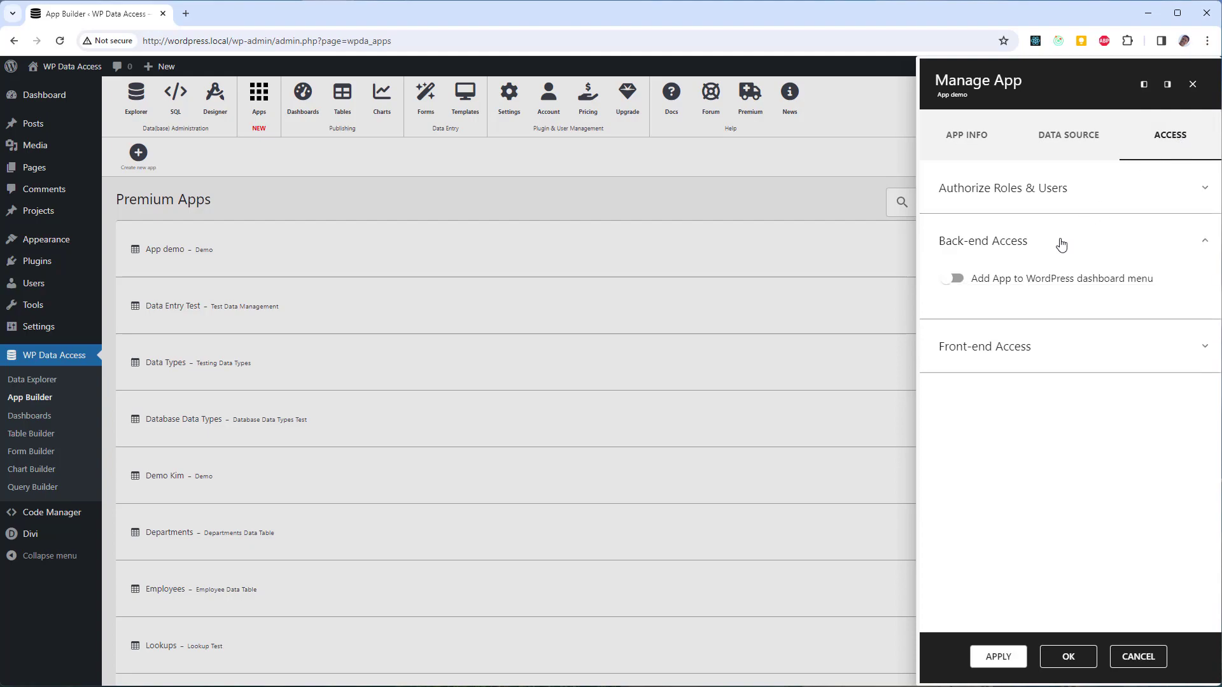
left_click(1027, 280)
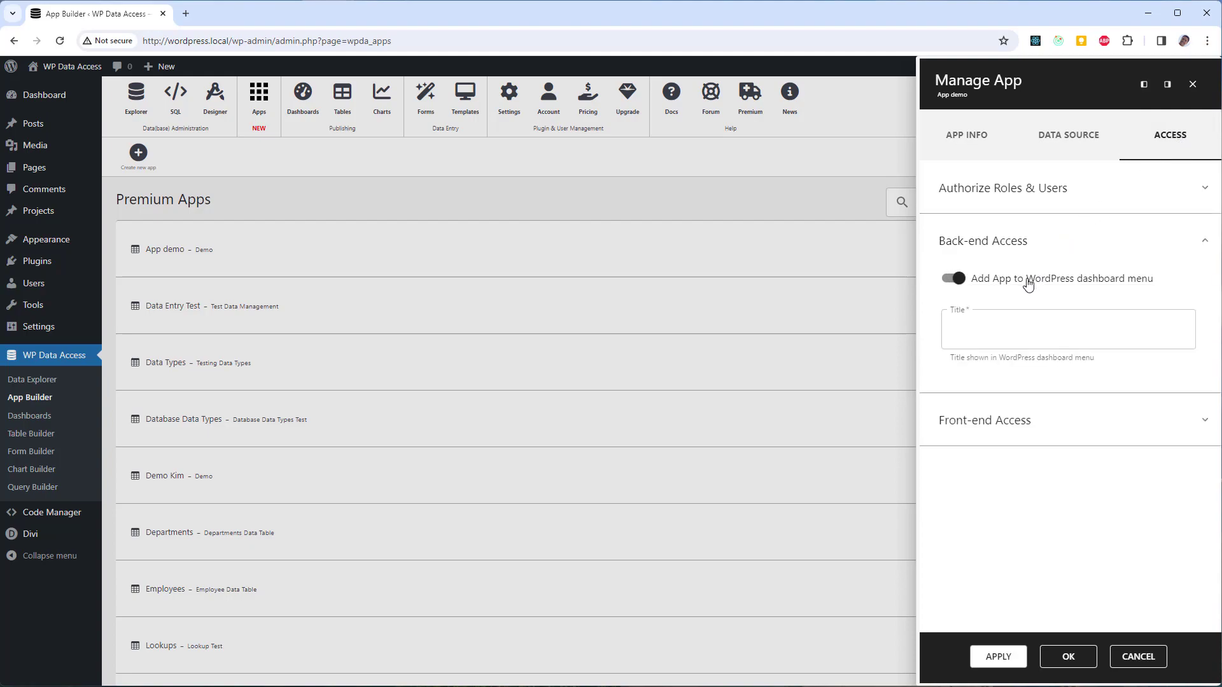
left_click(1014, 320)
type("De")
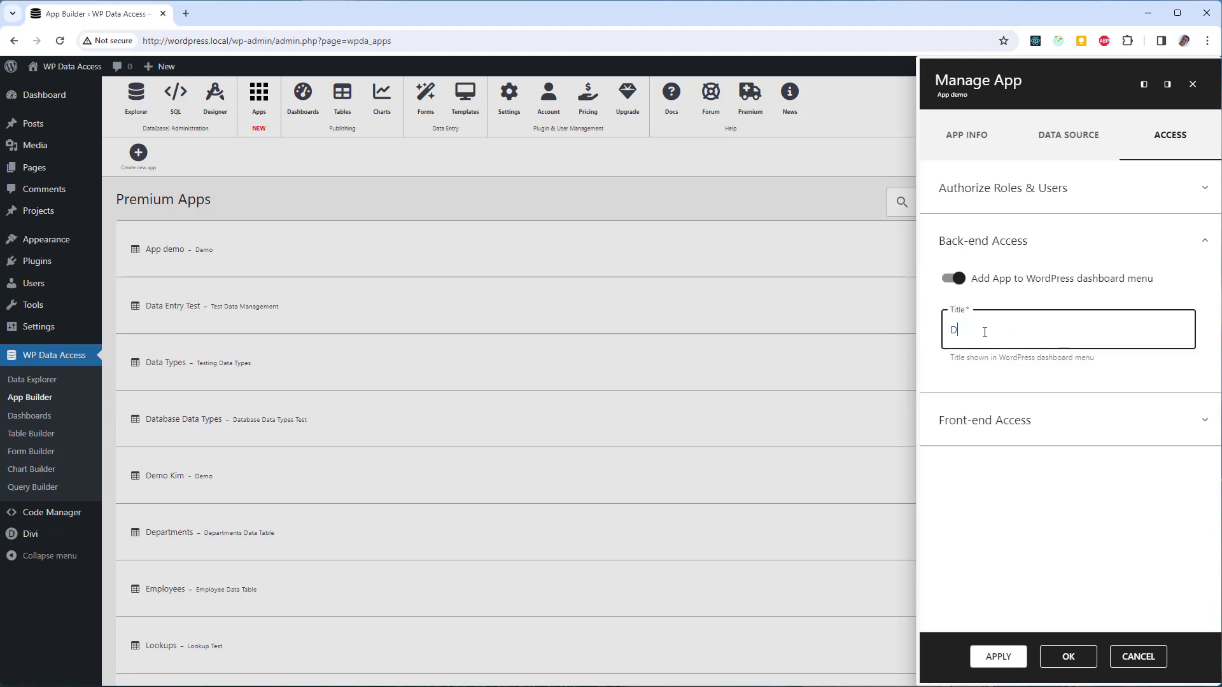
type("mo")
left_click(1008, 655)
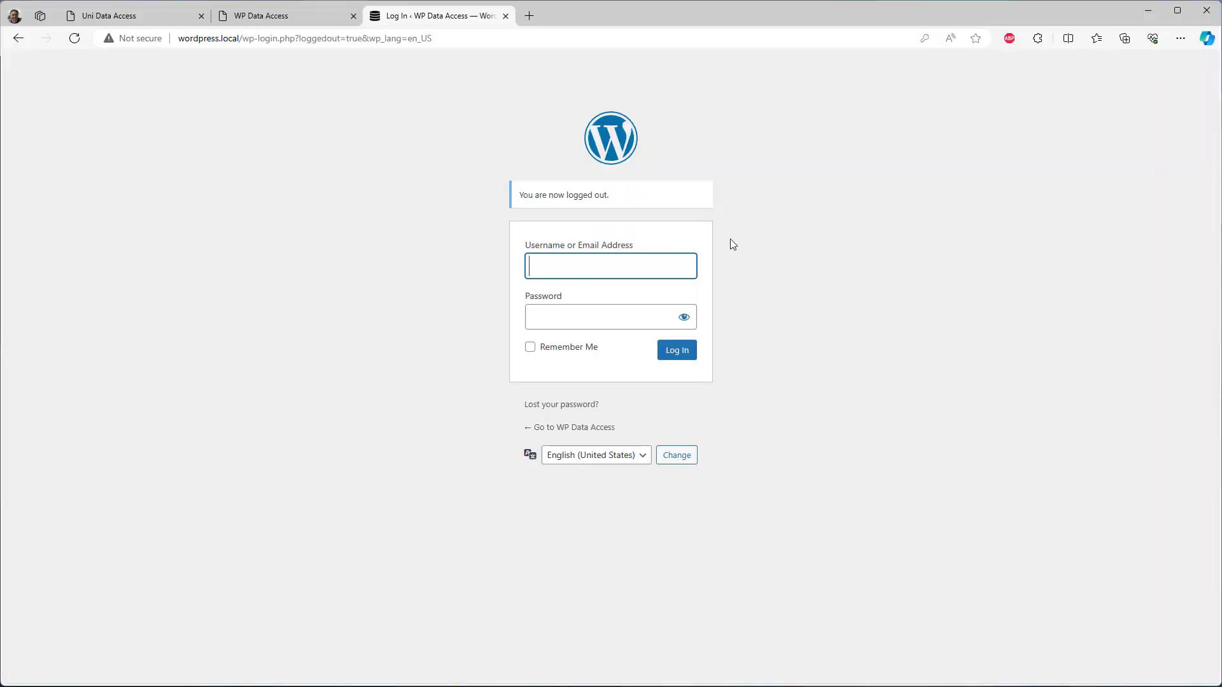
Switch to the Edge browser and log in to WordPress as the demo user, filling in the saved account password.
left_click(635, 266)
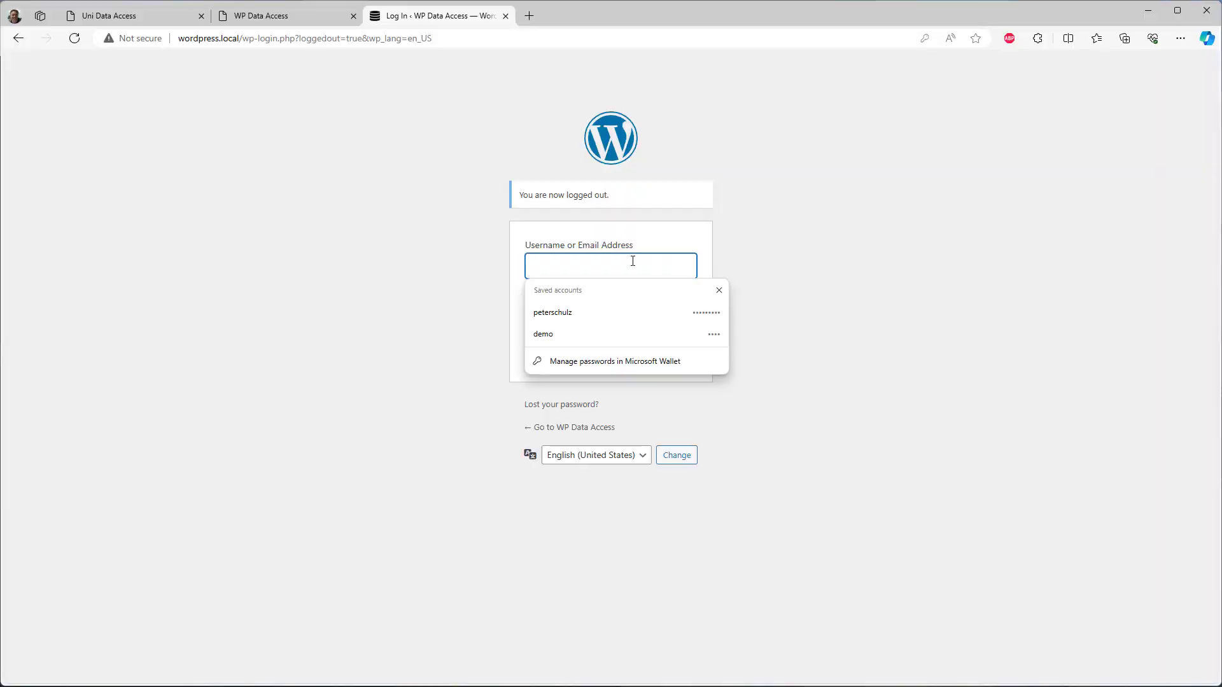
left_click(544, 334)
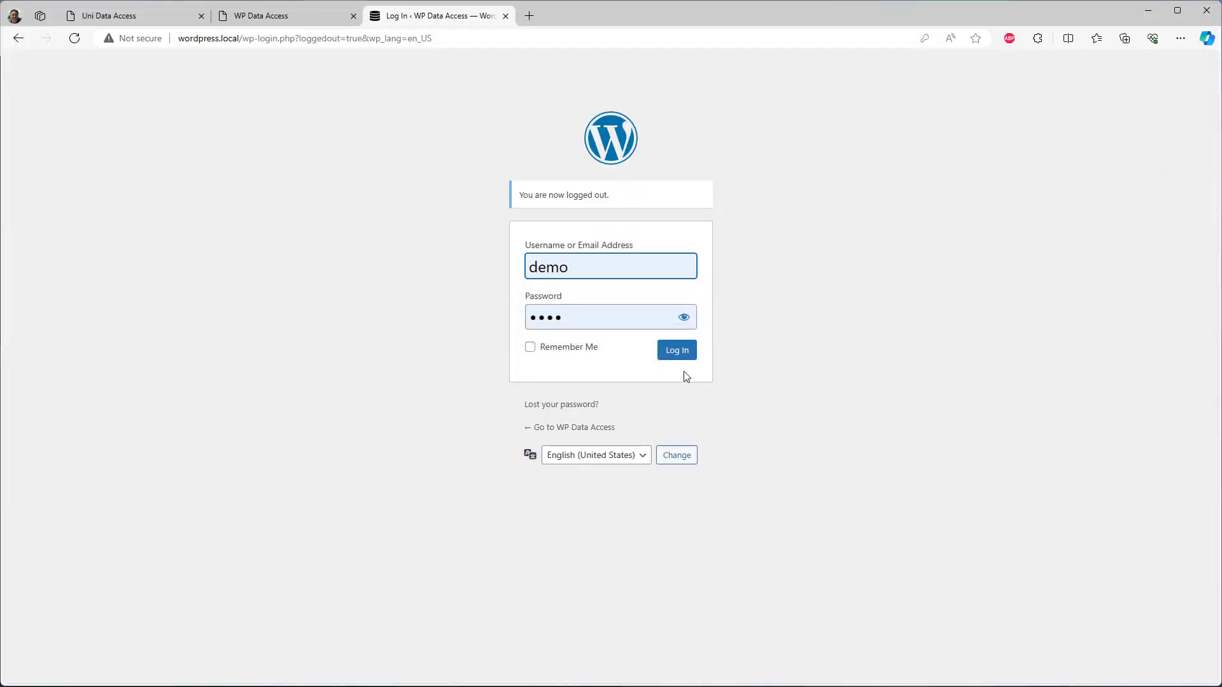
left_click(684, 354)
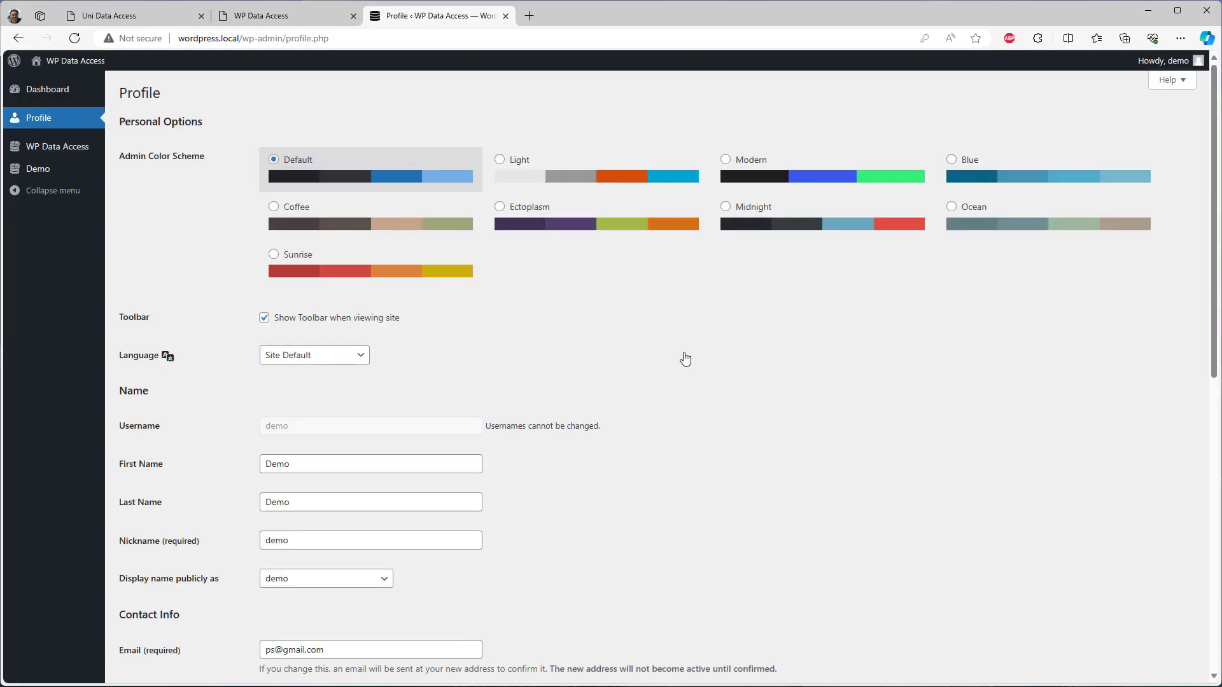
Run the Demo app from the dashboard in full screen and open its first record for editing.
left_click(38, 170)
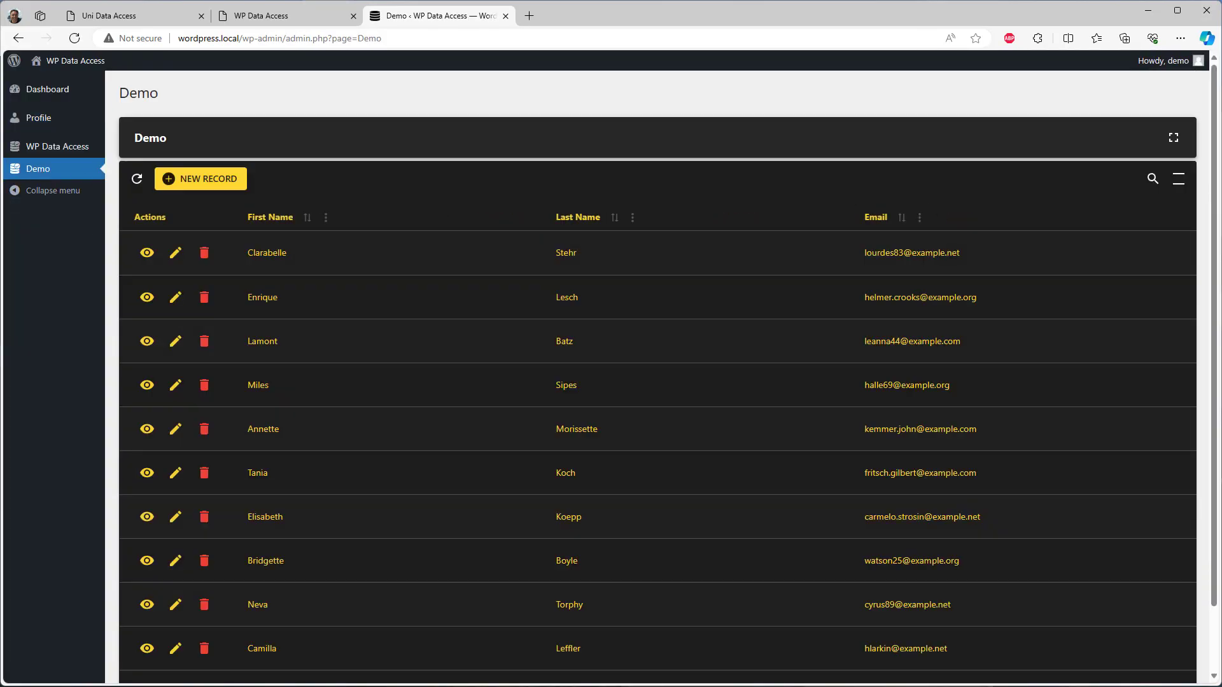
left_click(1174, 138)
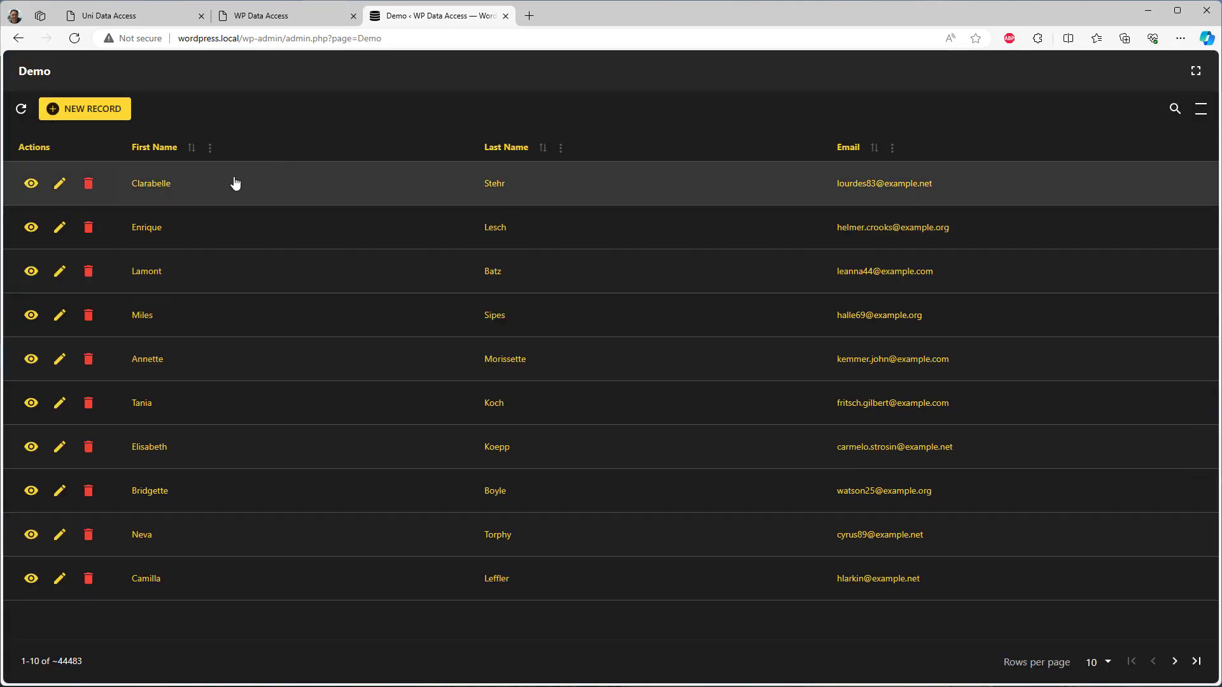
left_click(59, 185)
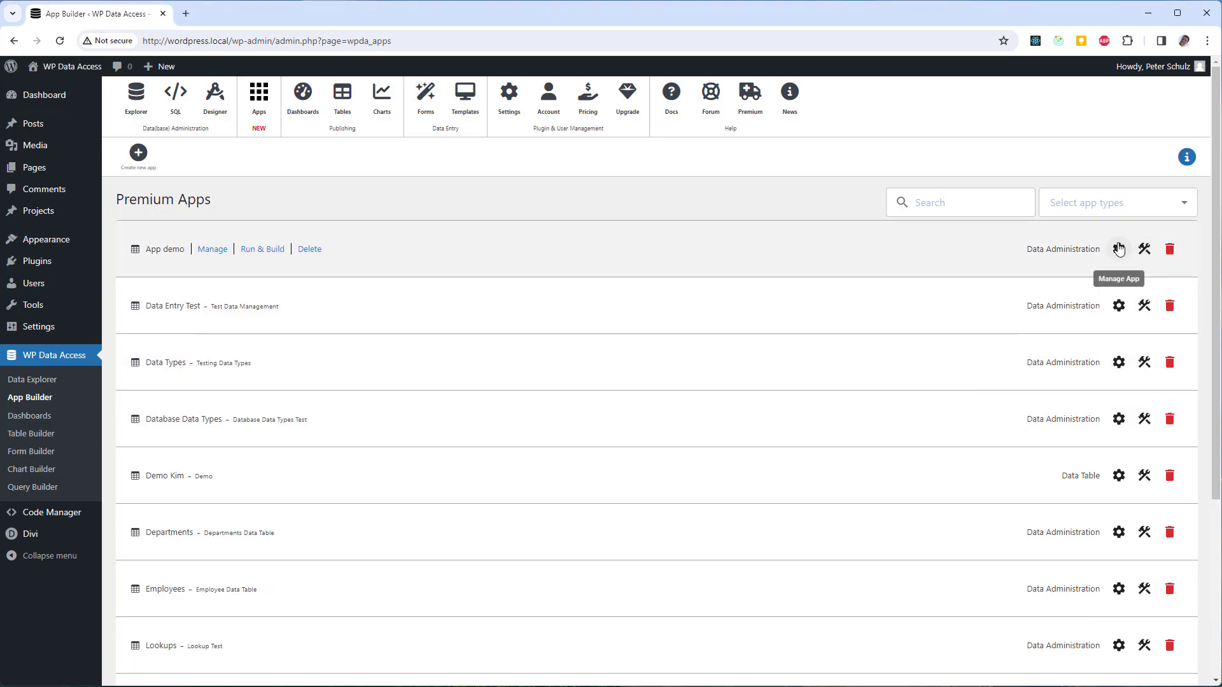
Switch back to Chrome, copy App demo's front-end shortcode, and close its management settings.
left_click(1118, 249)
left_click(1166, 143)
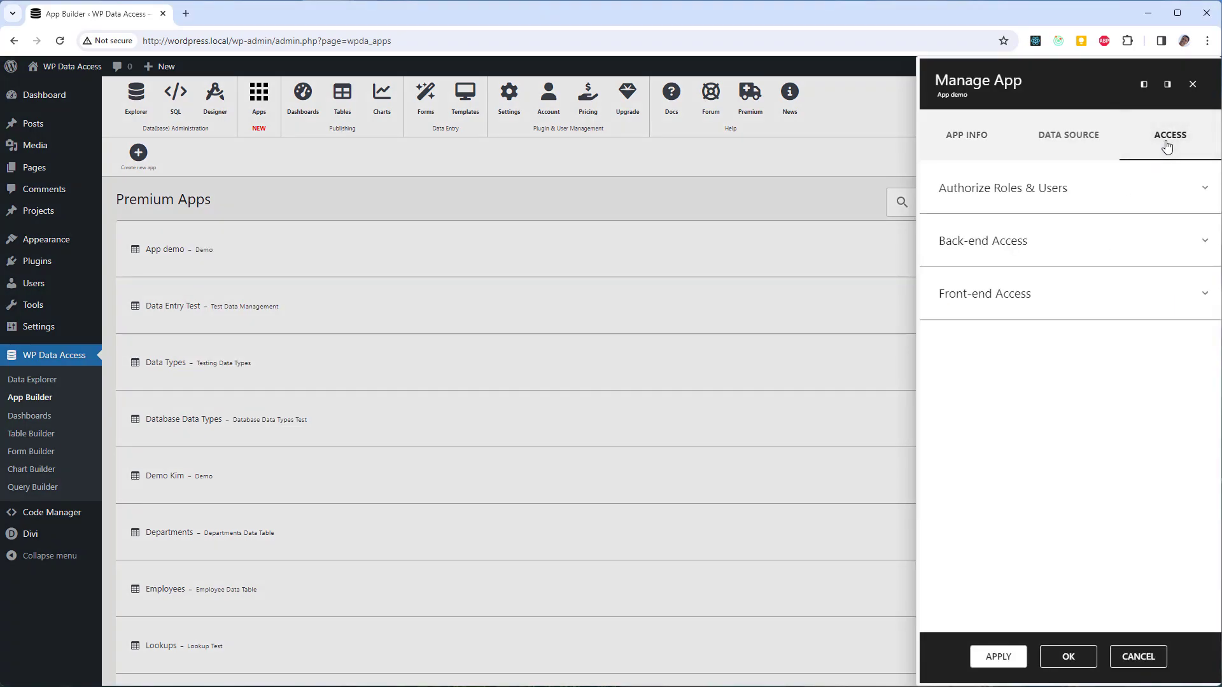
left_click(1081, 291)
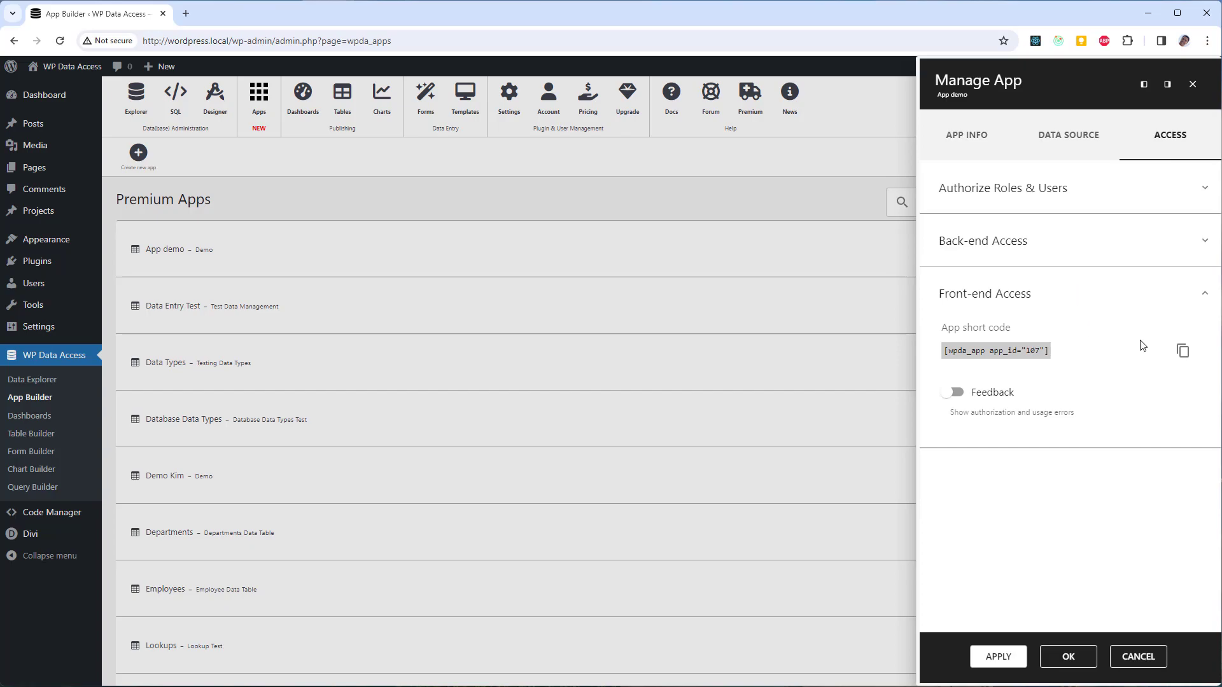
left_click(1182, 351)
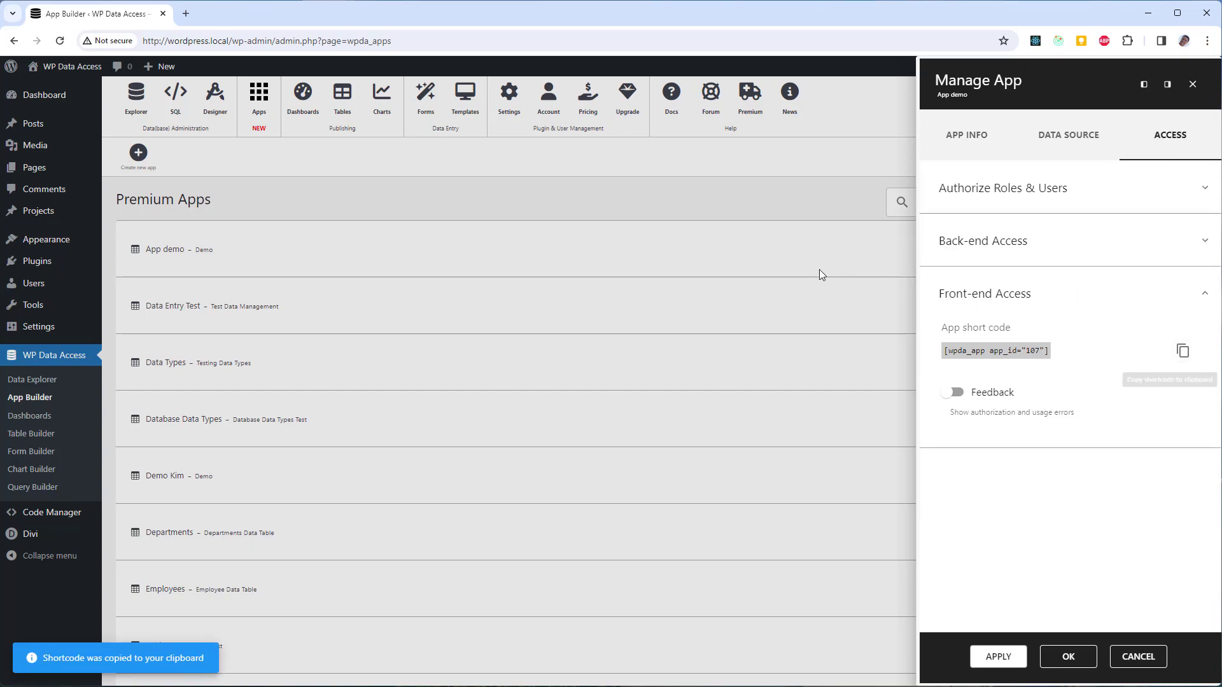
left_click(620, 200)
Open the WordPress pages list in a new tab and edit the page App demo on the front-end.
mouse_move(19, 166)
middle_click(135, 173)
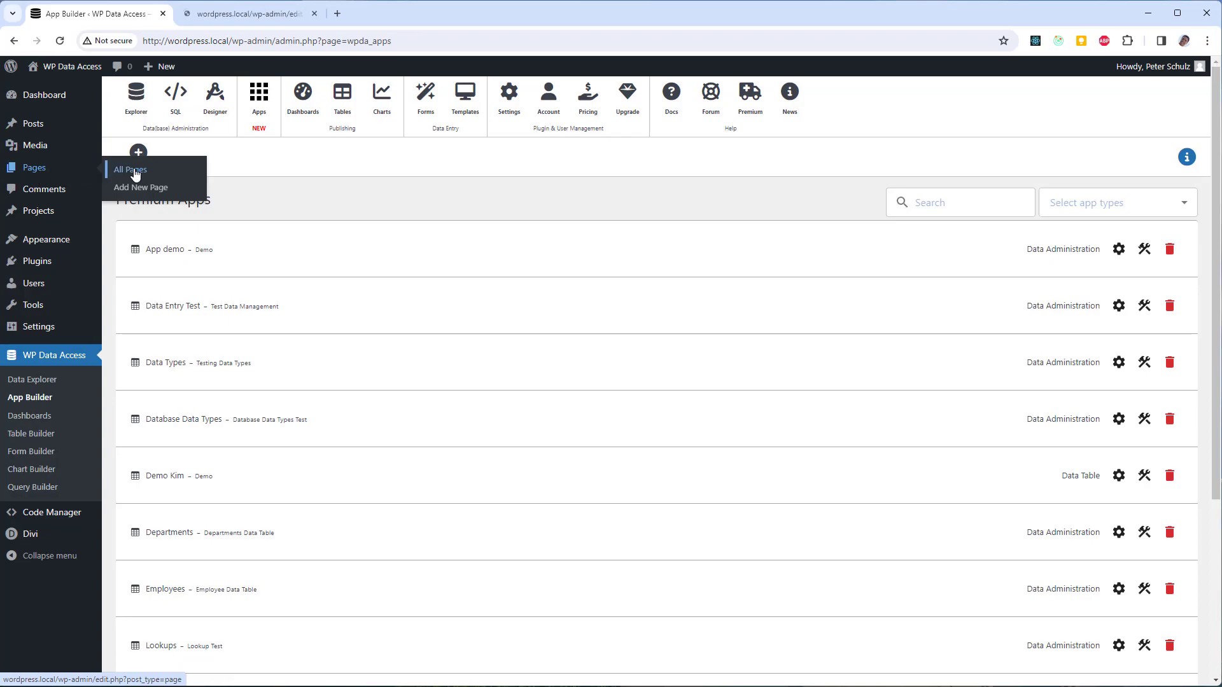
left_click(222, 13)
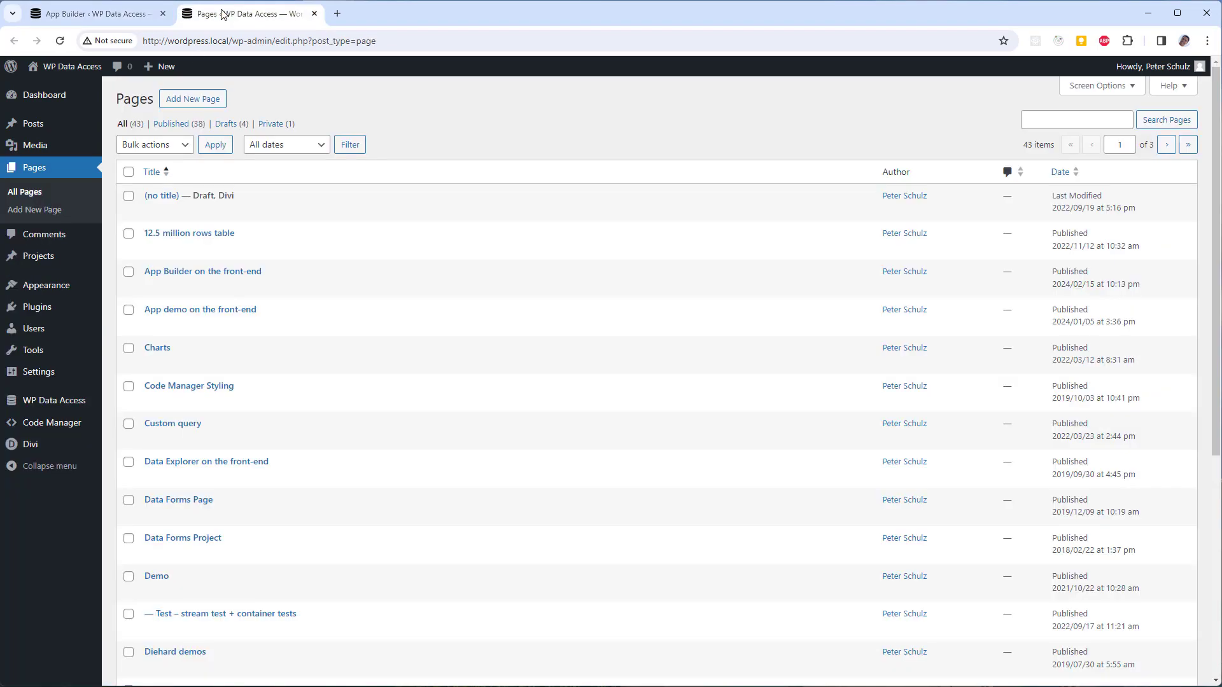
left_click(152, 326)
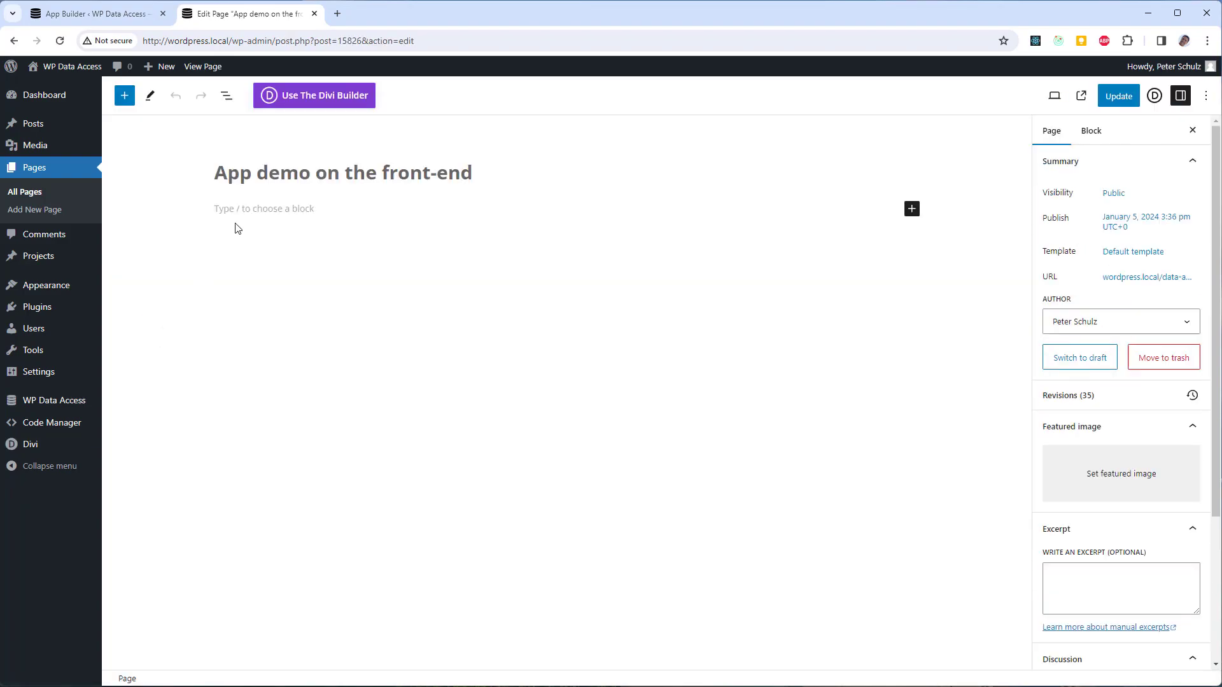
Insert a Shortcode block containing [wpda_app app_id="107"], update the page, and view it on the front-end.
left_click(912, 210)
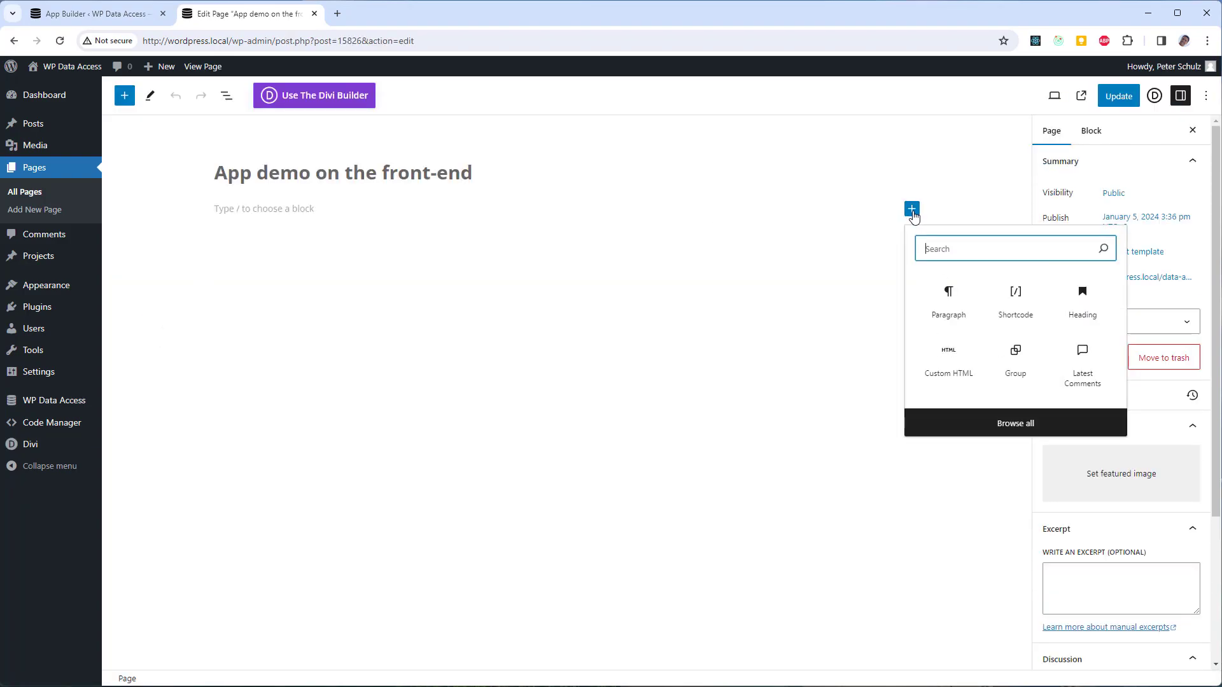
type("s")
left_click(949, 298)
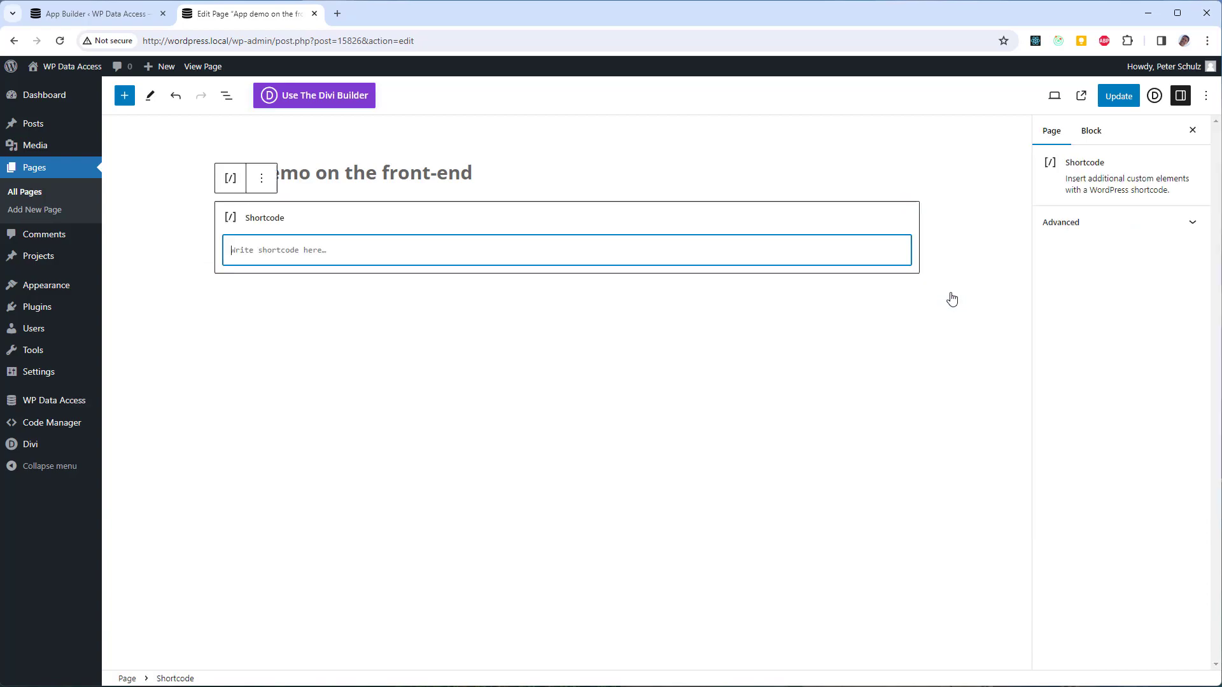
key("ctrl+v")
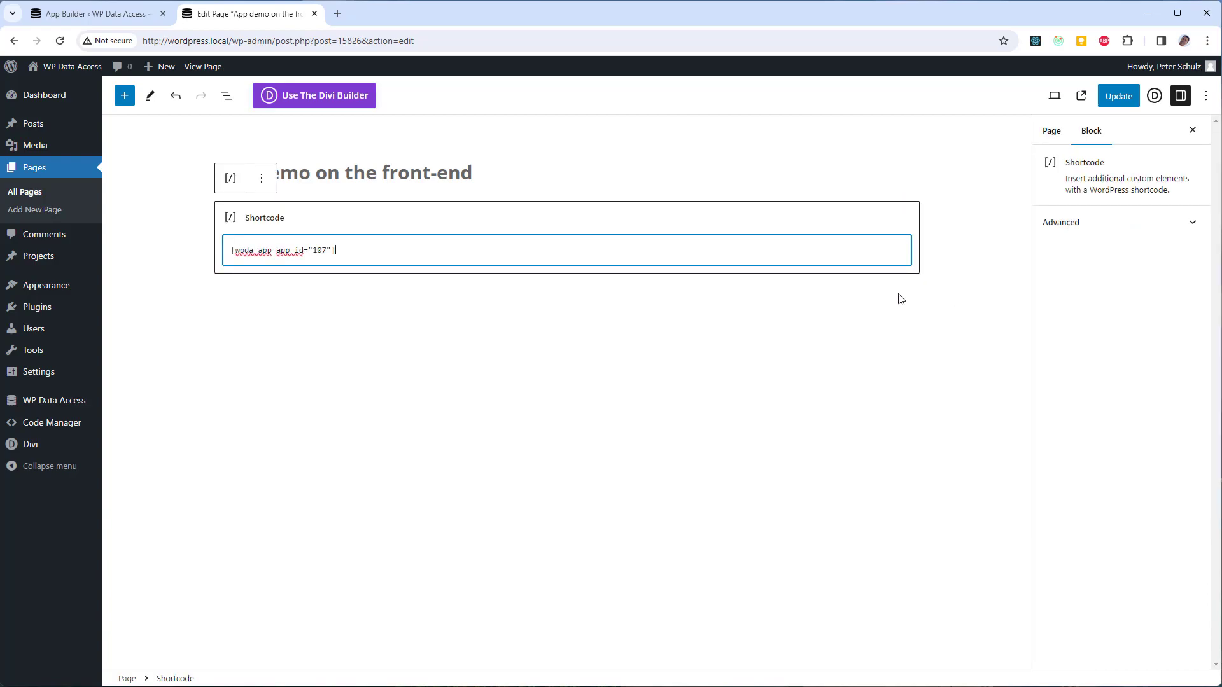
left_click(1118, 96)
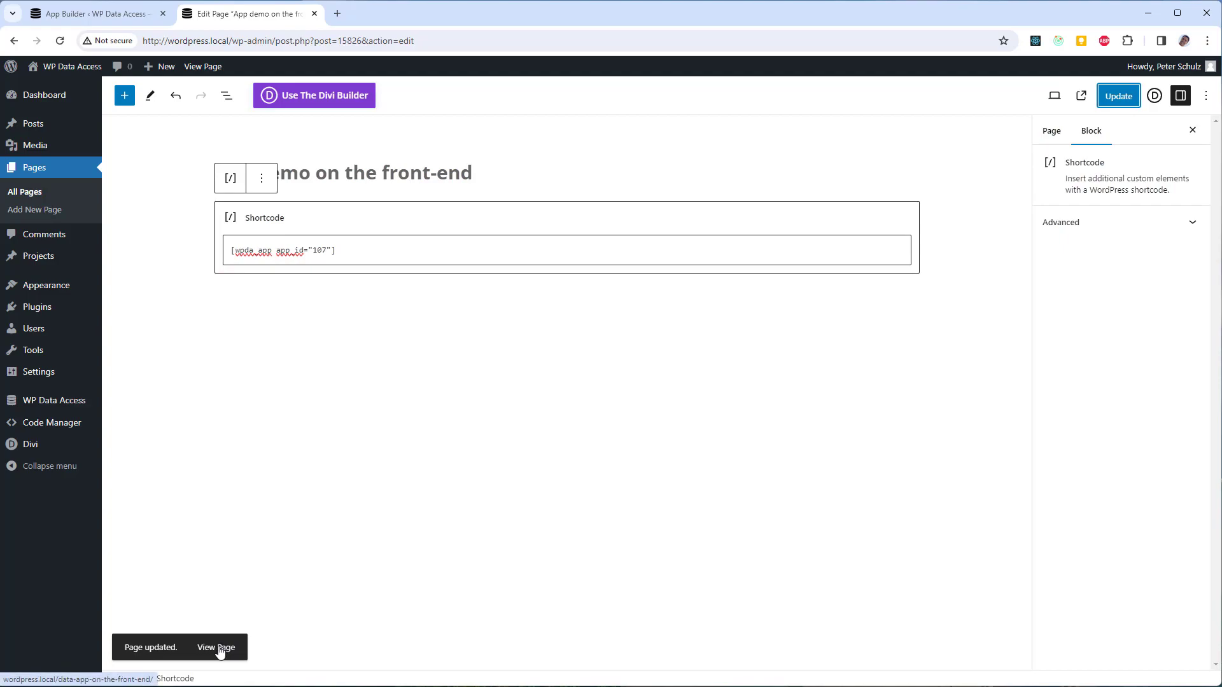
left_click(217, 648)
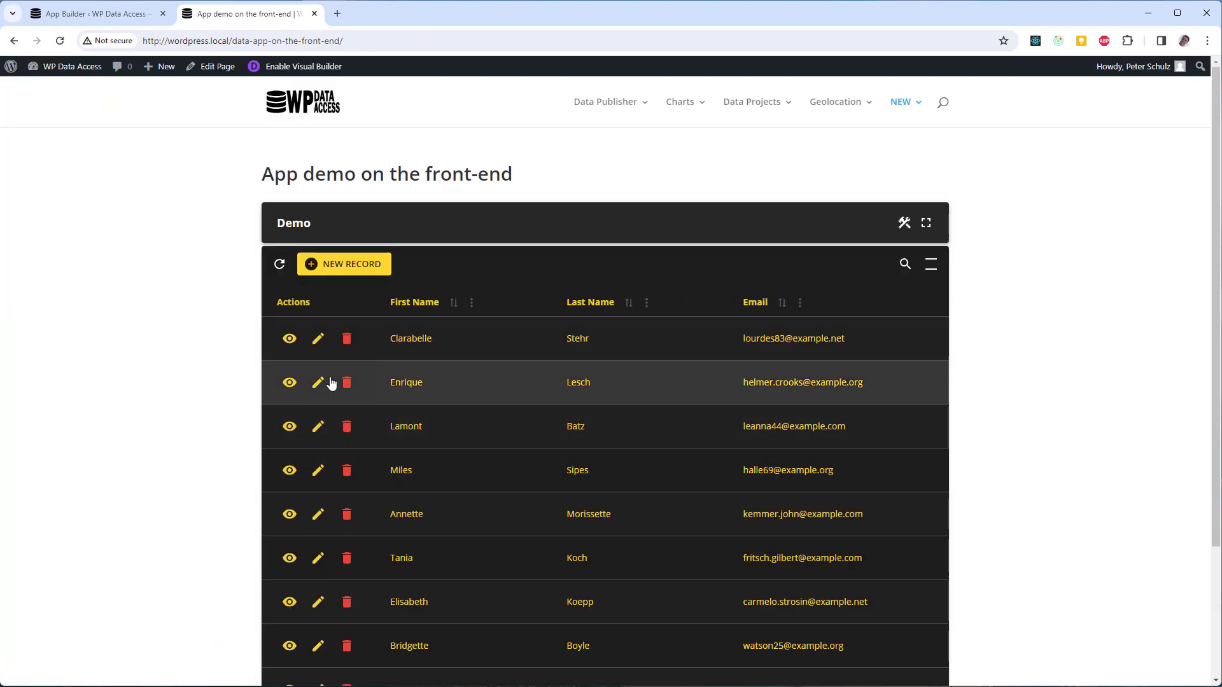
Open the first record for editing on the front-end page, and return to the App Builder to show App demo's front-end access settings.
left_click(319, 338)
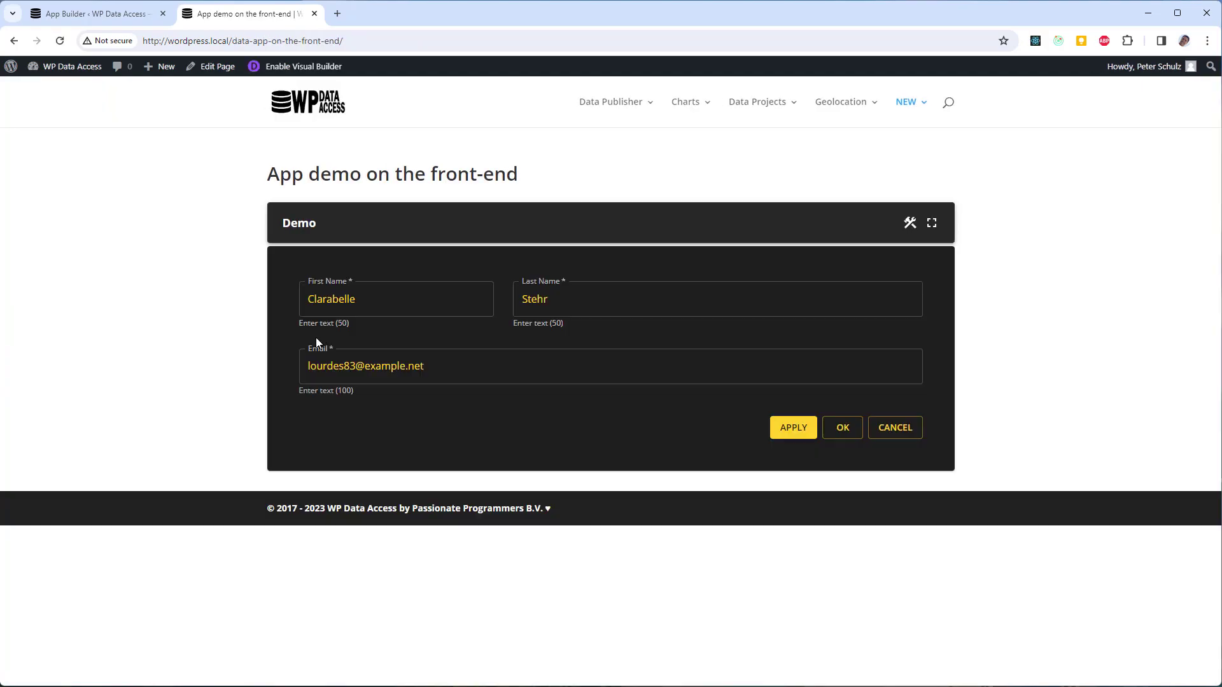
left_click(105, 17)
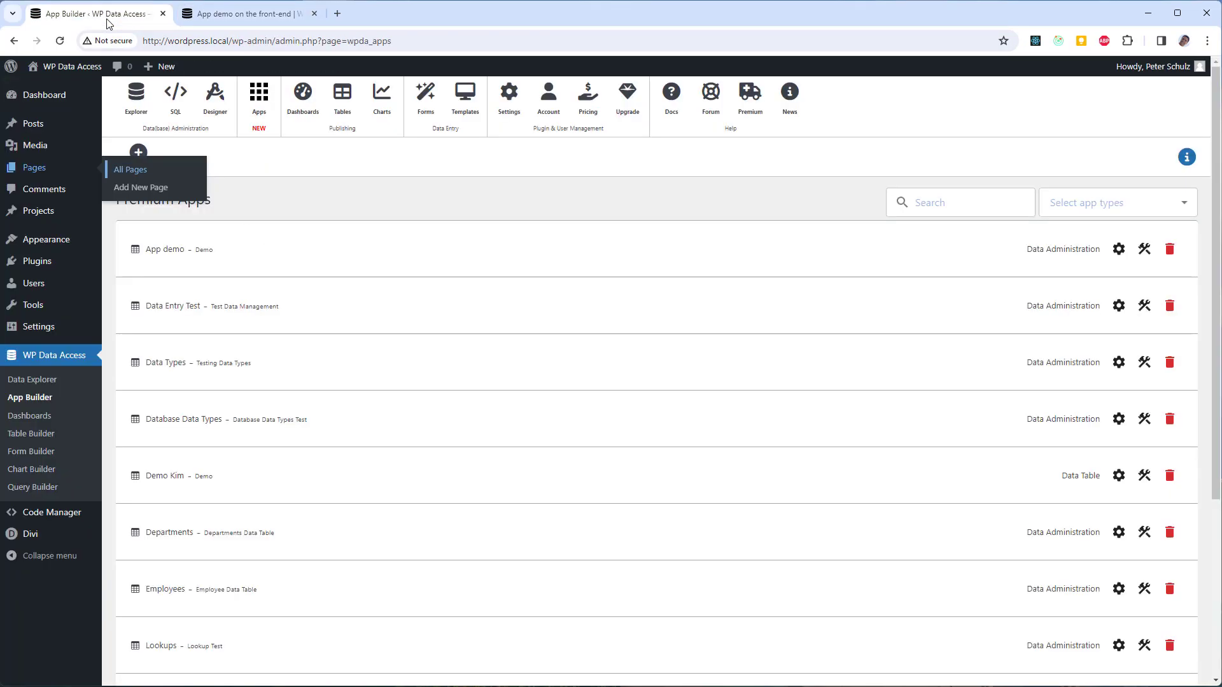
left_click(1120, 251)
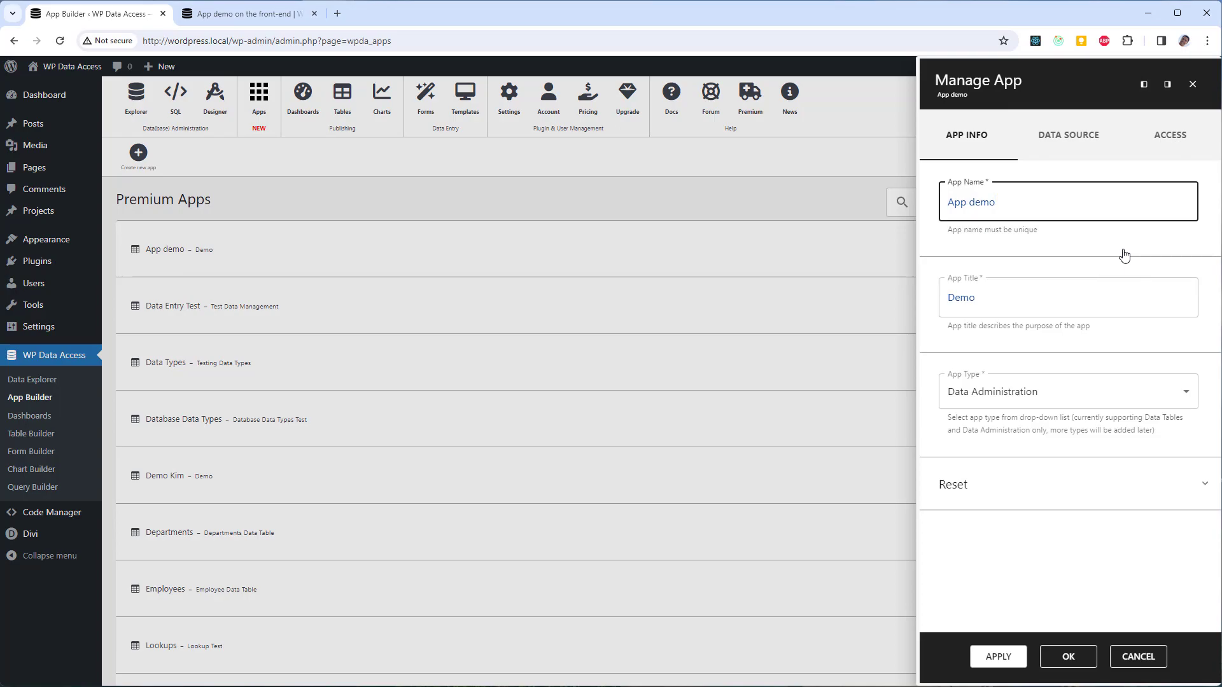
left_click(1161, 137)
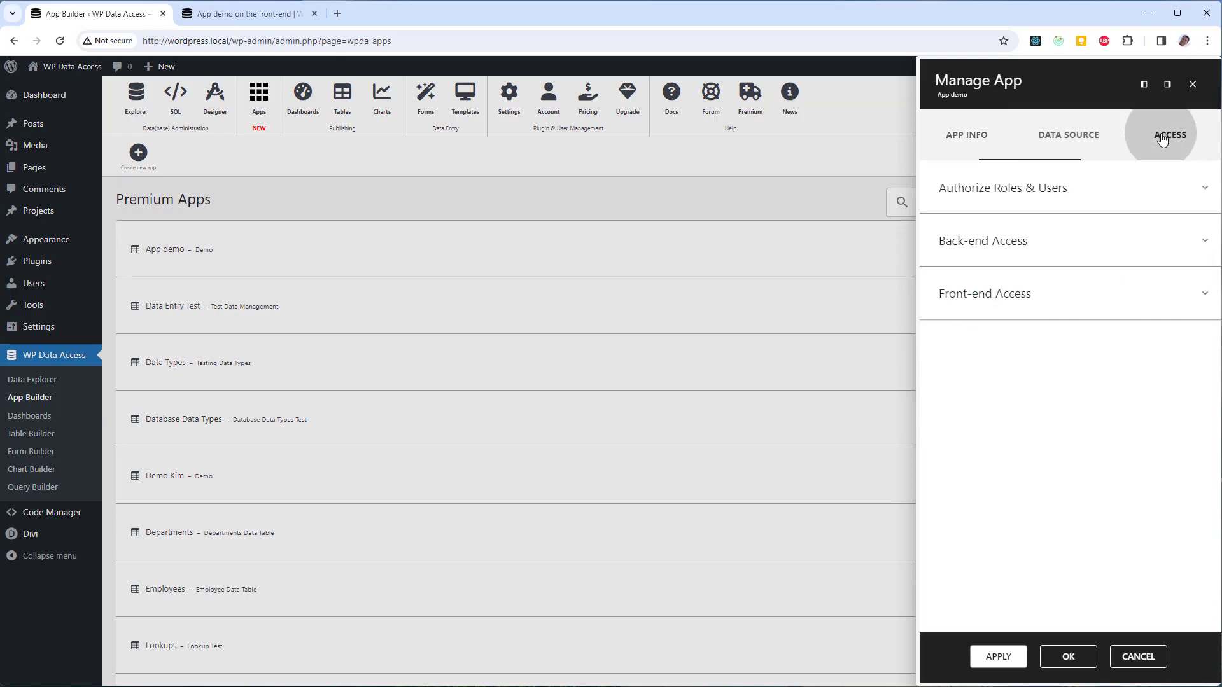
left_click(1033, 296)
left_click(1003, 400)
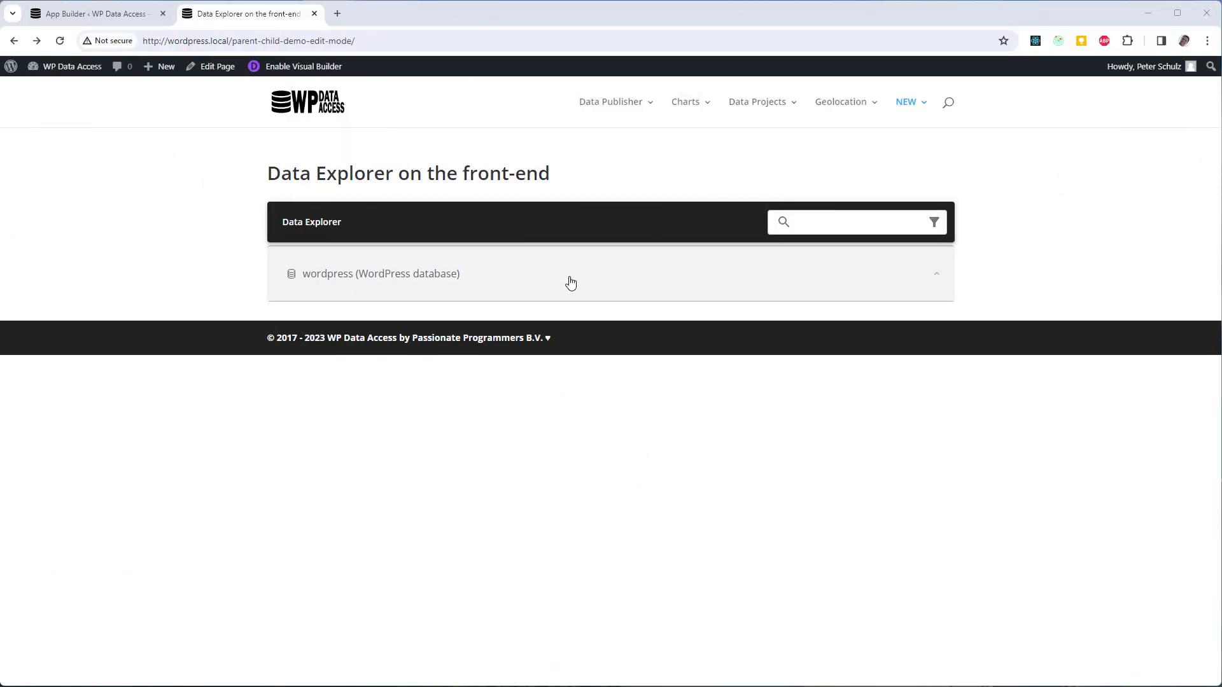
List the WordPress database tables in the front-end Data Explorer, filter them by emp, and view the emp table.
left_click(570, 337)
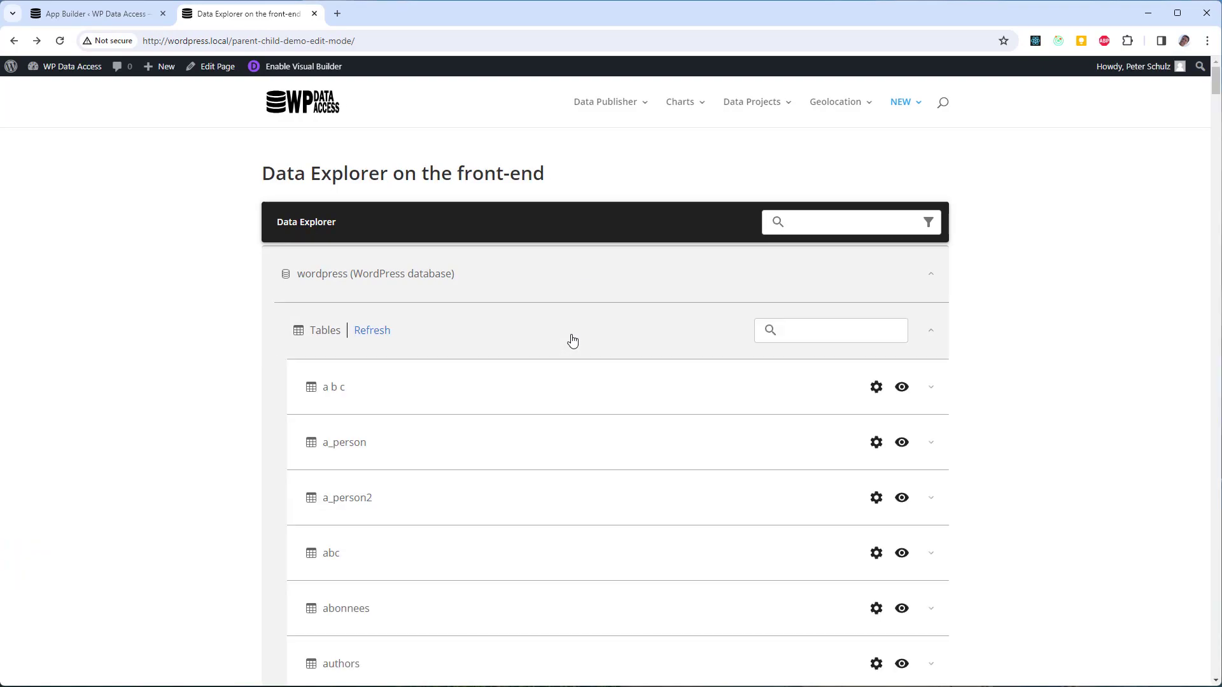
left_click(829, 340)
type("em")
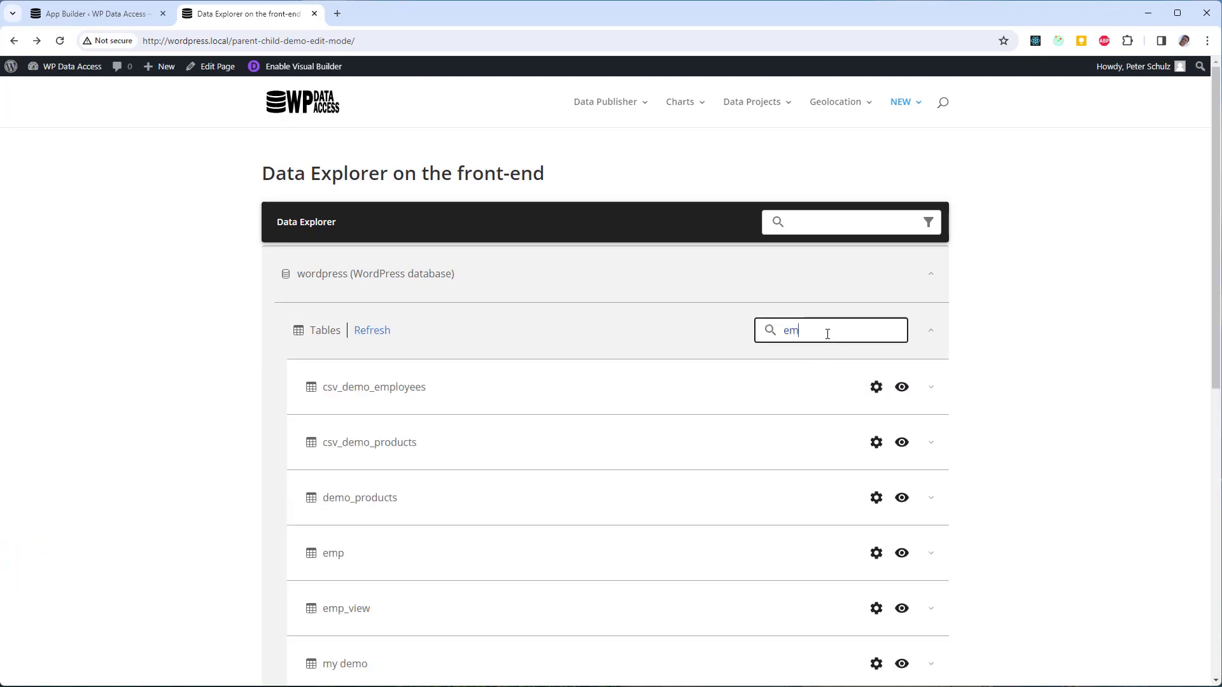
type("p")
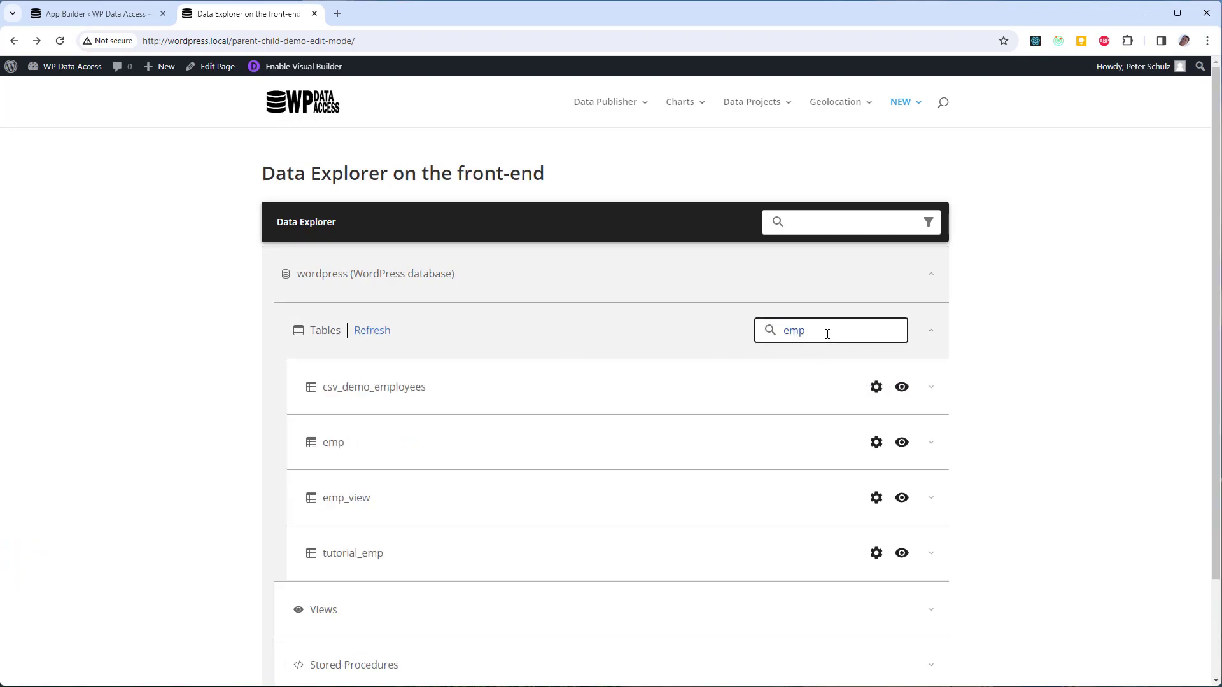
left_click(901, 442)
left_click(926, 222)
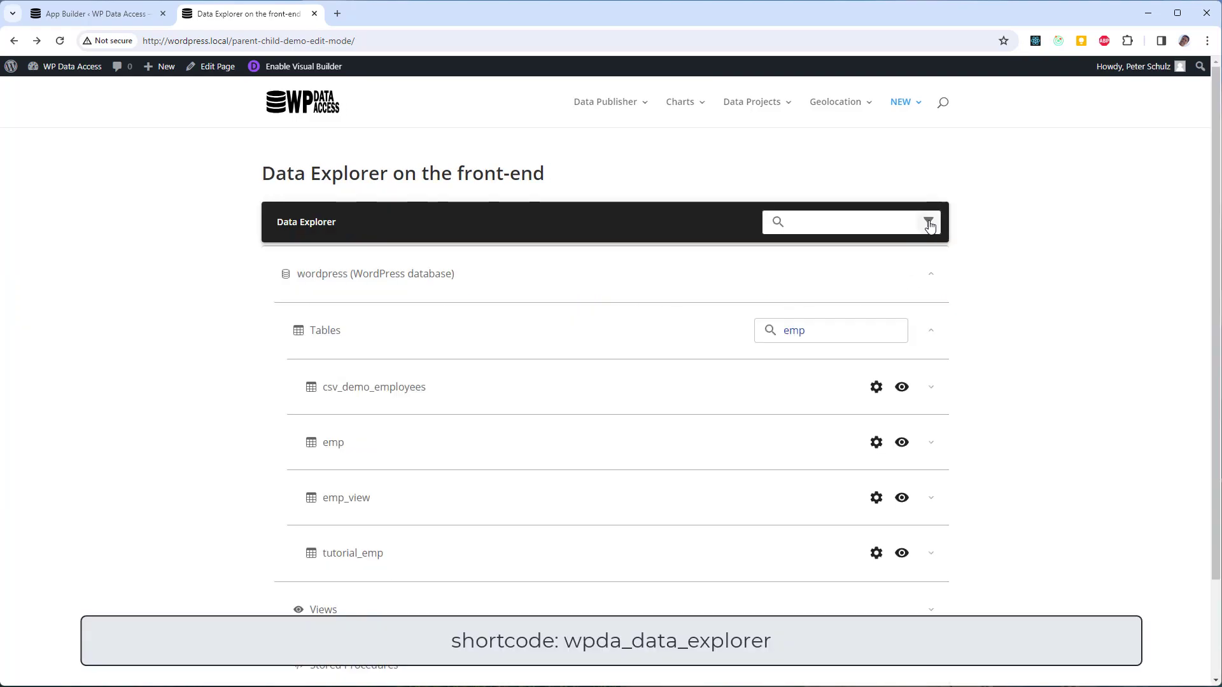
left_click(214, 69)
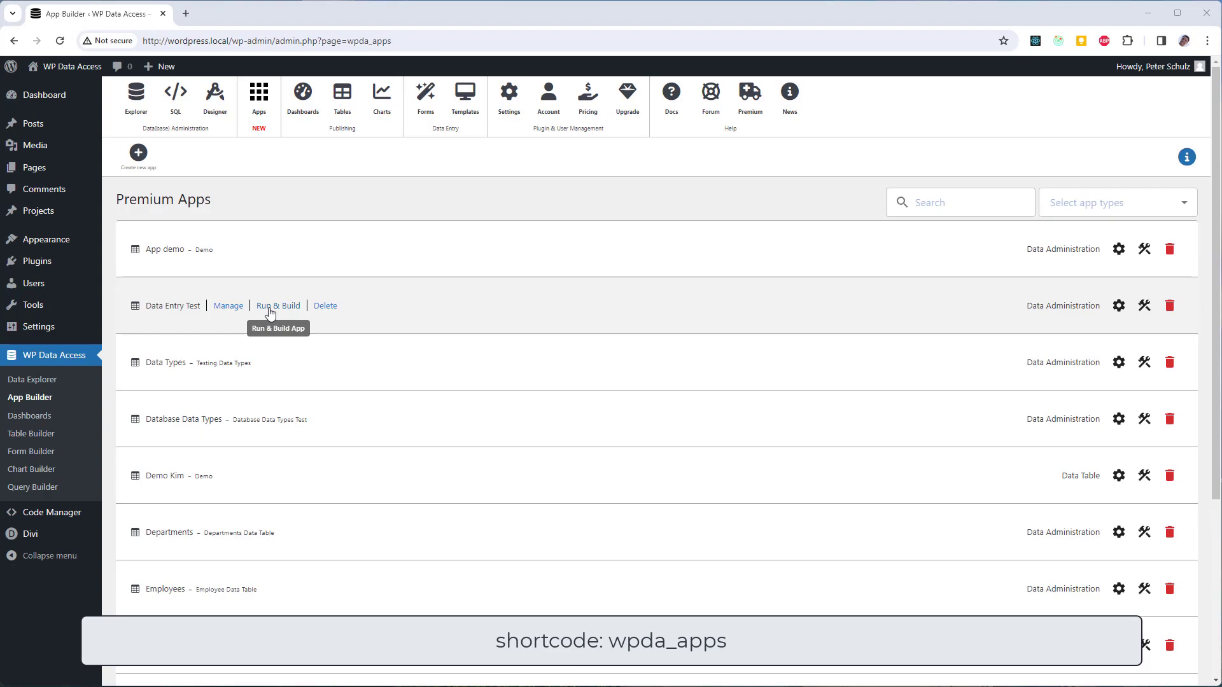
Run the Data Entry Test app from the App Builder list and open its first record for editing.
left_click(271, 313)
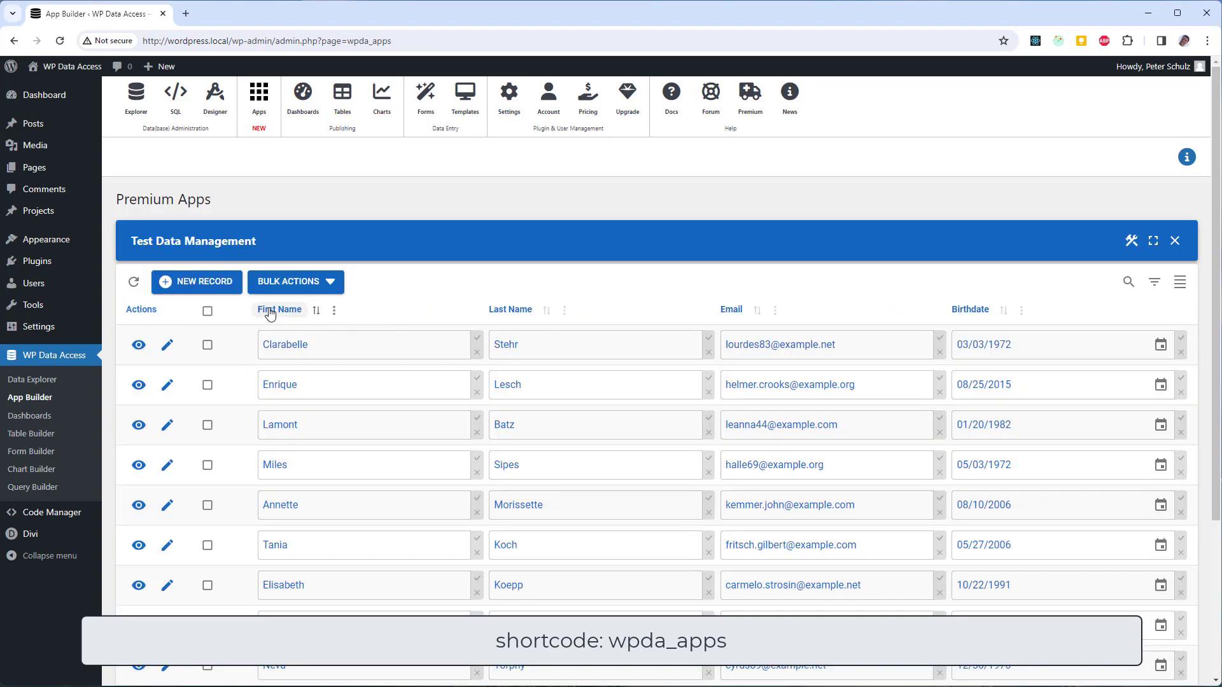
scroll(270, 313, "down", 2)
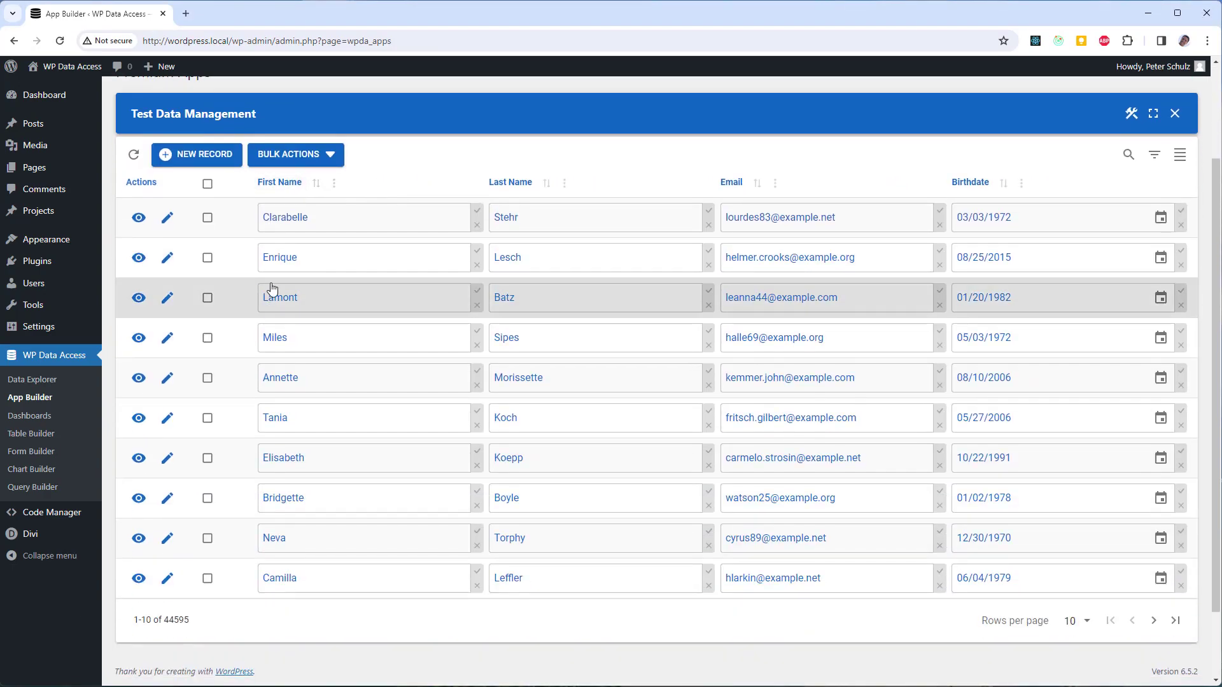
left_click(168, 218)
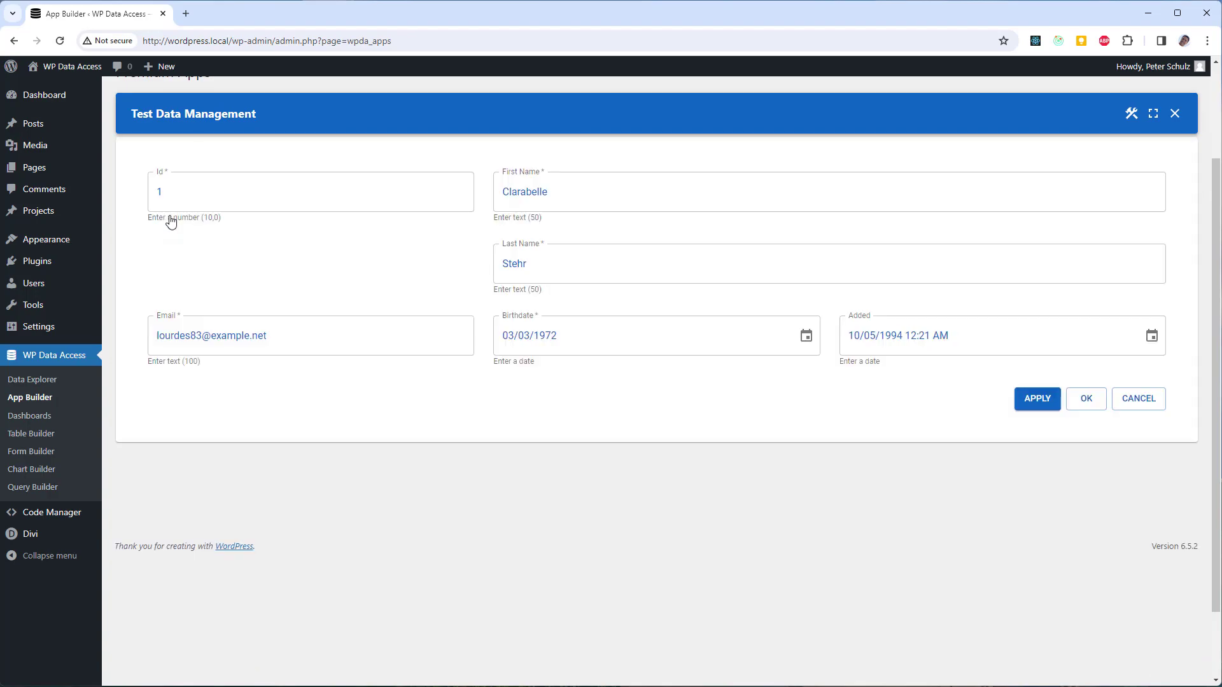
In the Form Builder, view the column settings, set the form's theme palette to cyan, and save.
left_click(1132, 115)
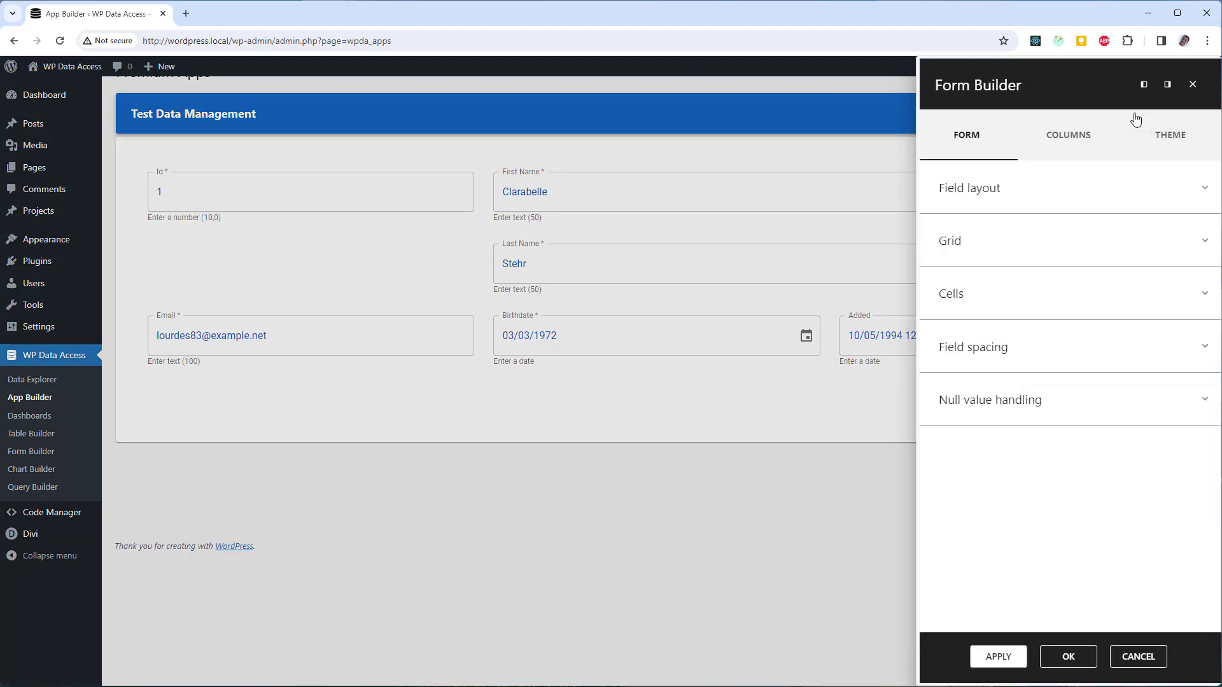
left_click(1084, 140)
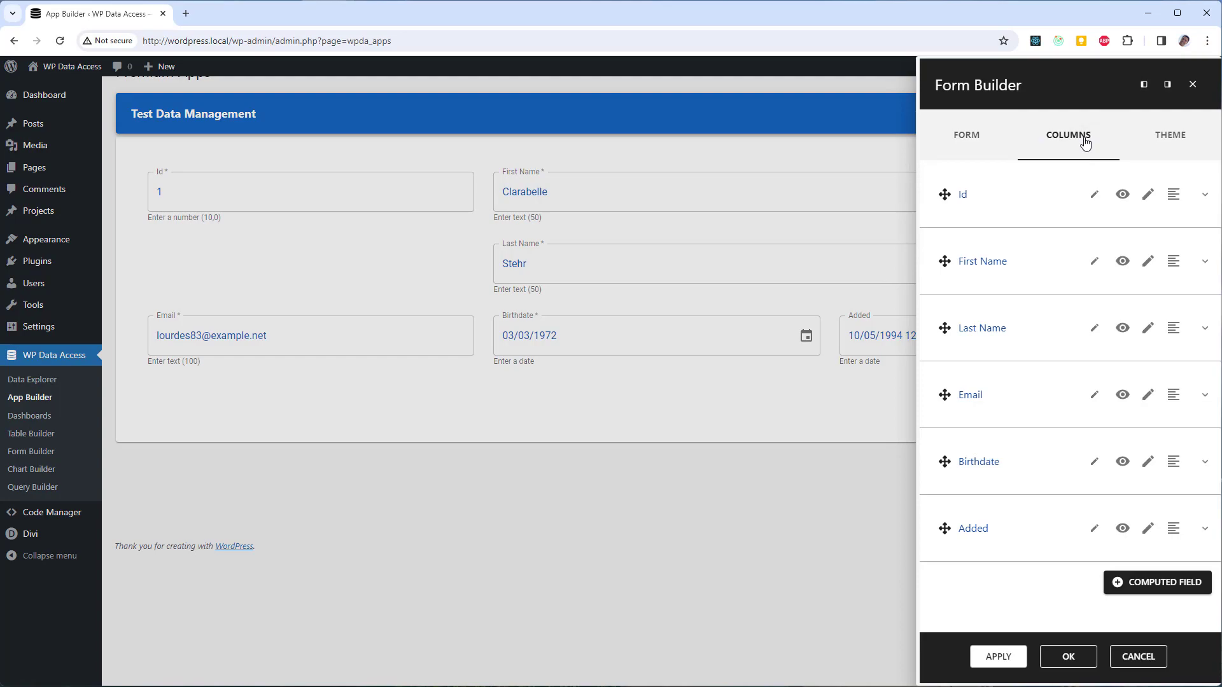
left_click(1185, 139)
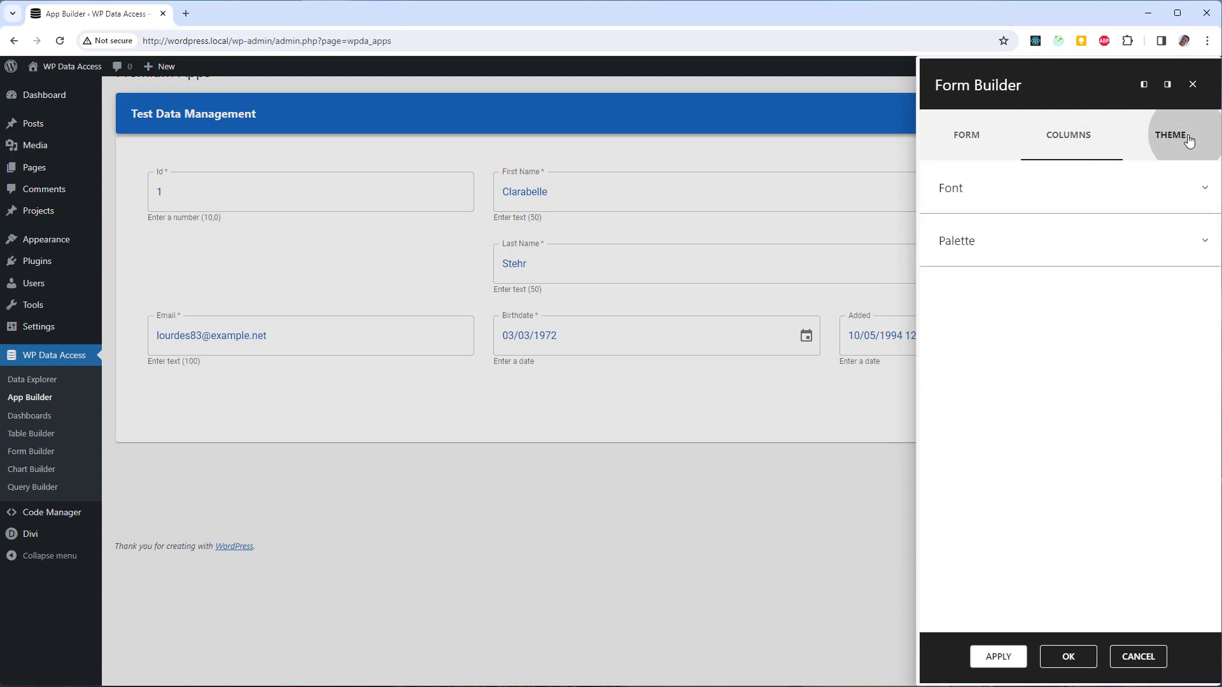
left_click(1137, 237)
left_click(1107, 352)
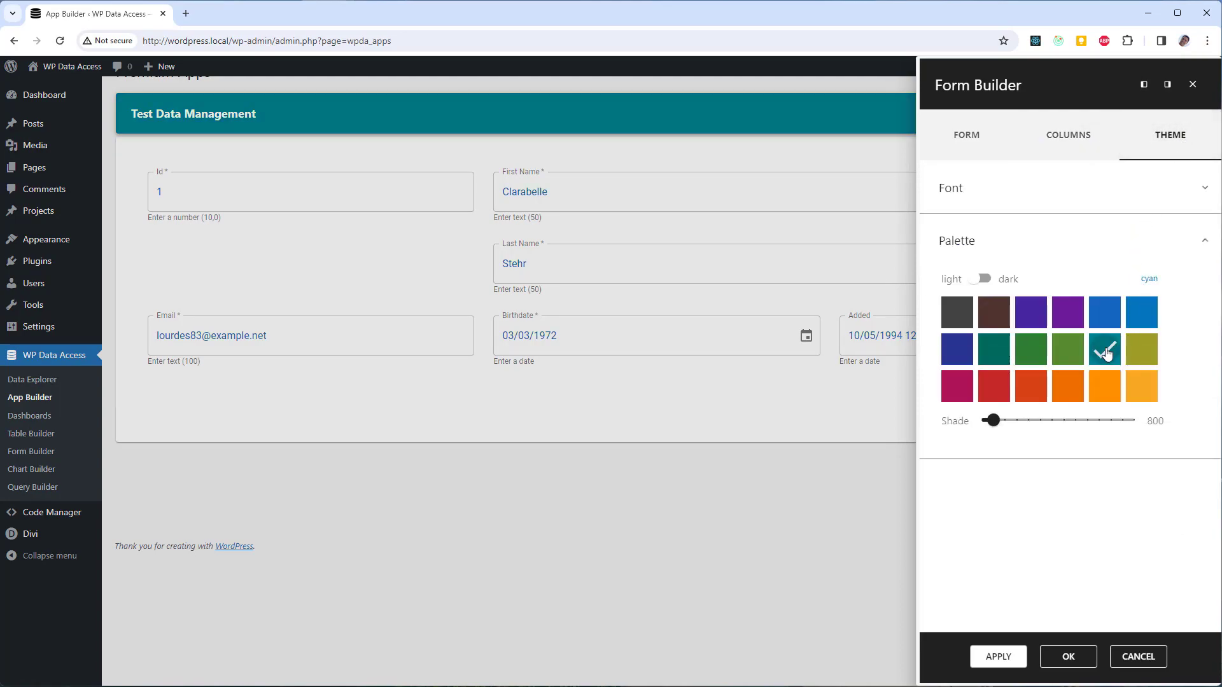
left_click(1072, 656)
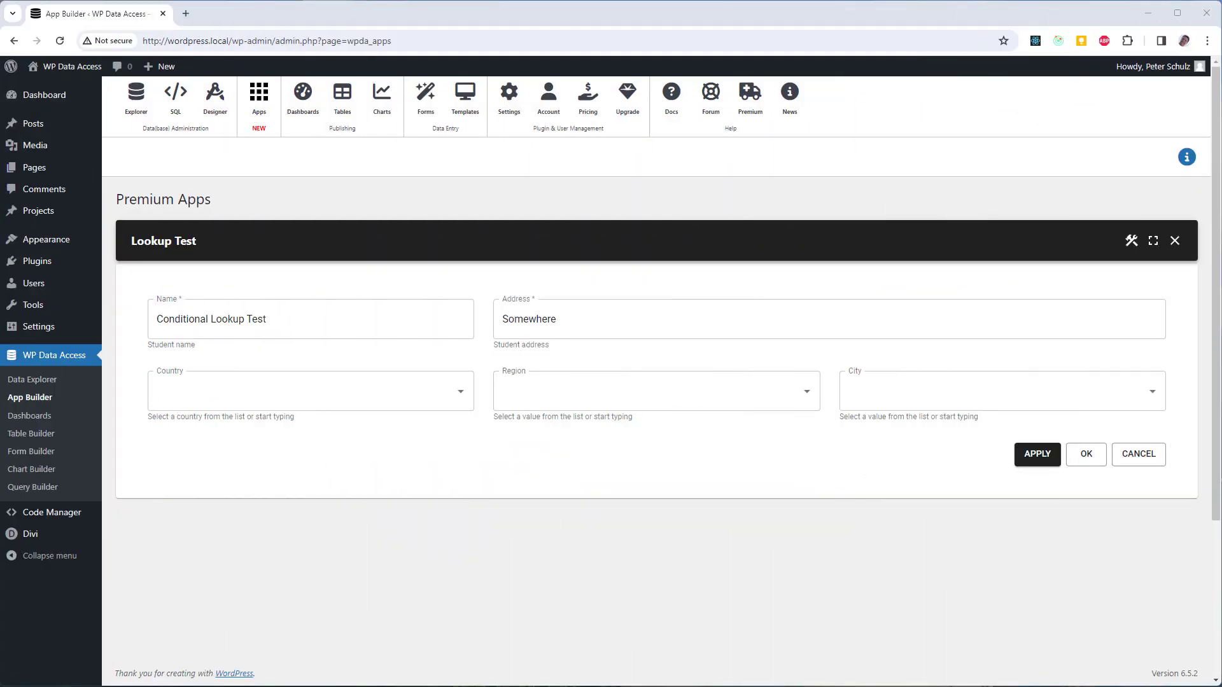
Check the available Country, Region and City options in the Lookup Test form while all three are empty.
left_click(382, 392)
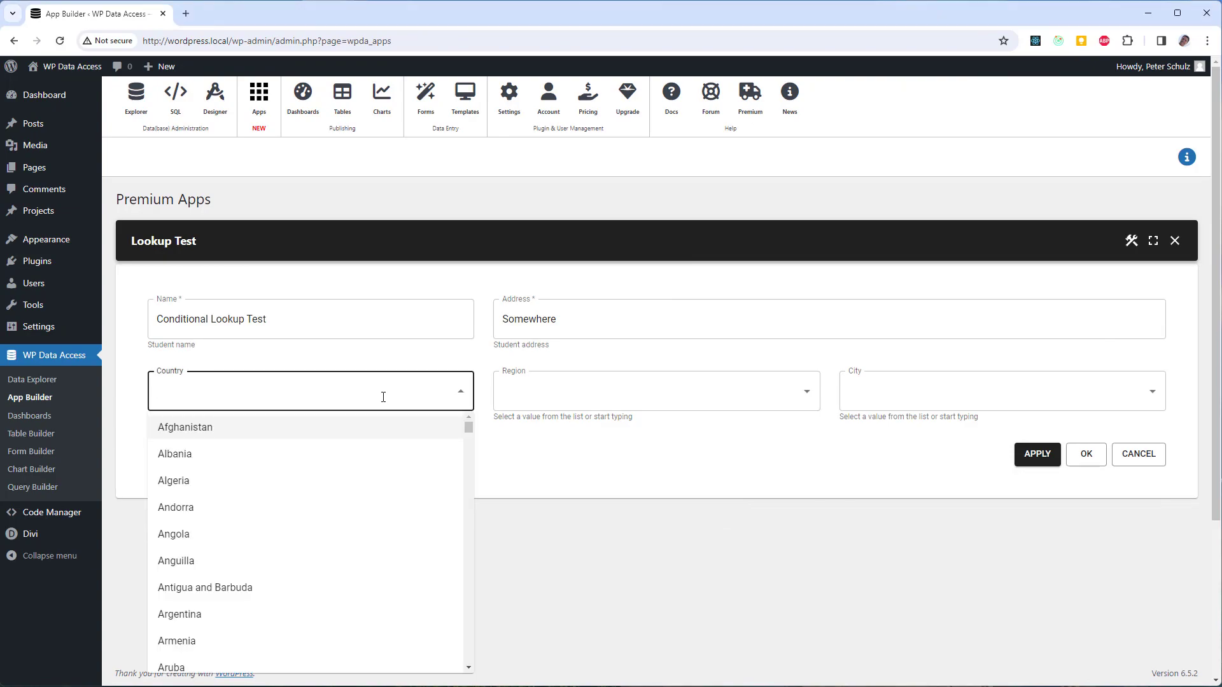
left_click(574, 398)
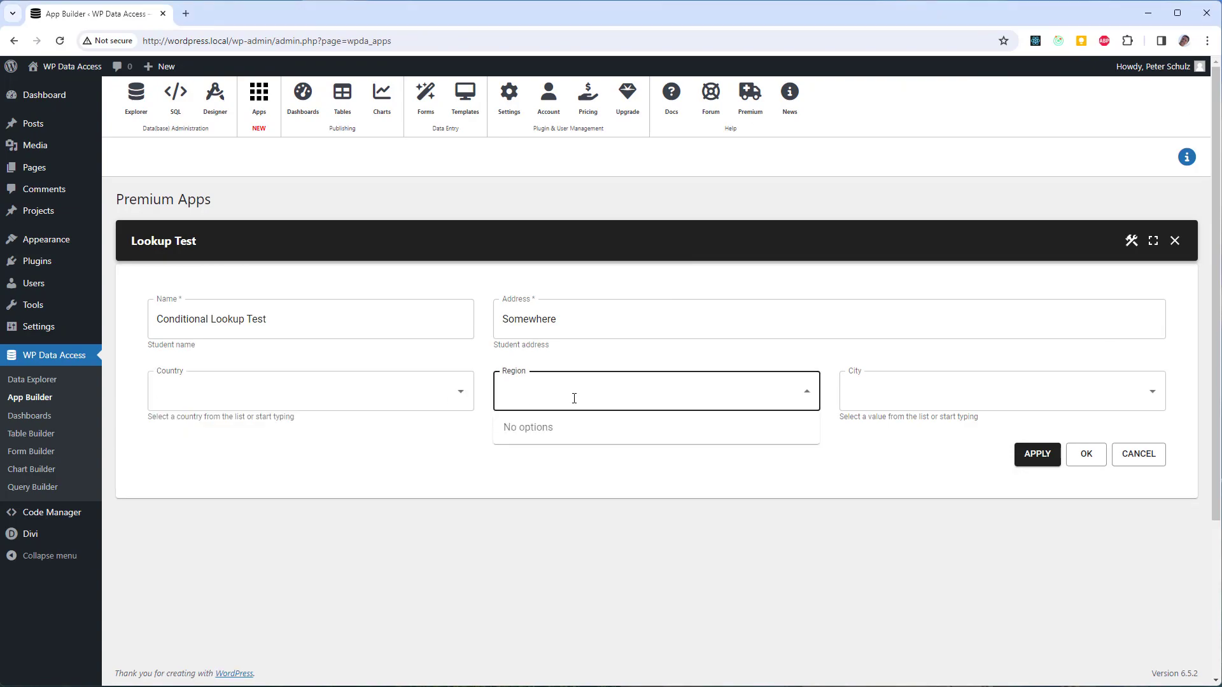
left_click(913, 390)
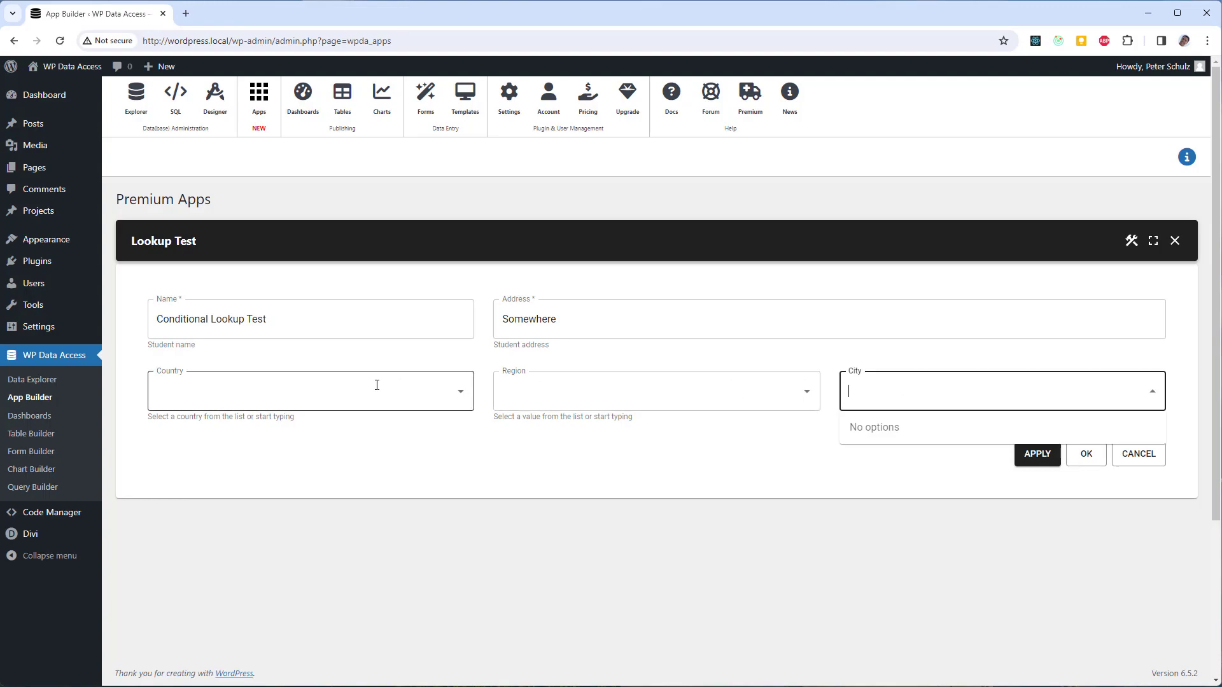
Set the record's location to country New Zealand (Aotearoa), region Nelson and city Tasman, and apply the change.
left_click(311, 387)
type("new")
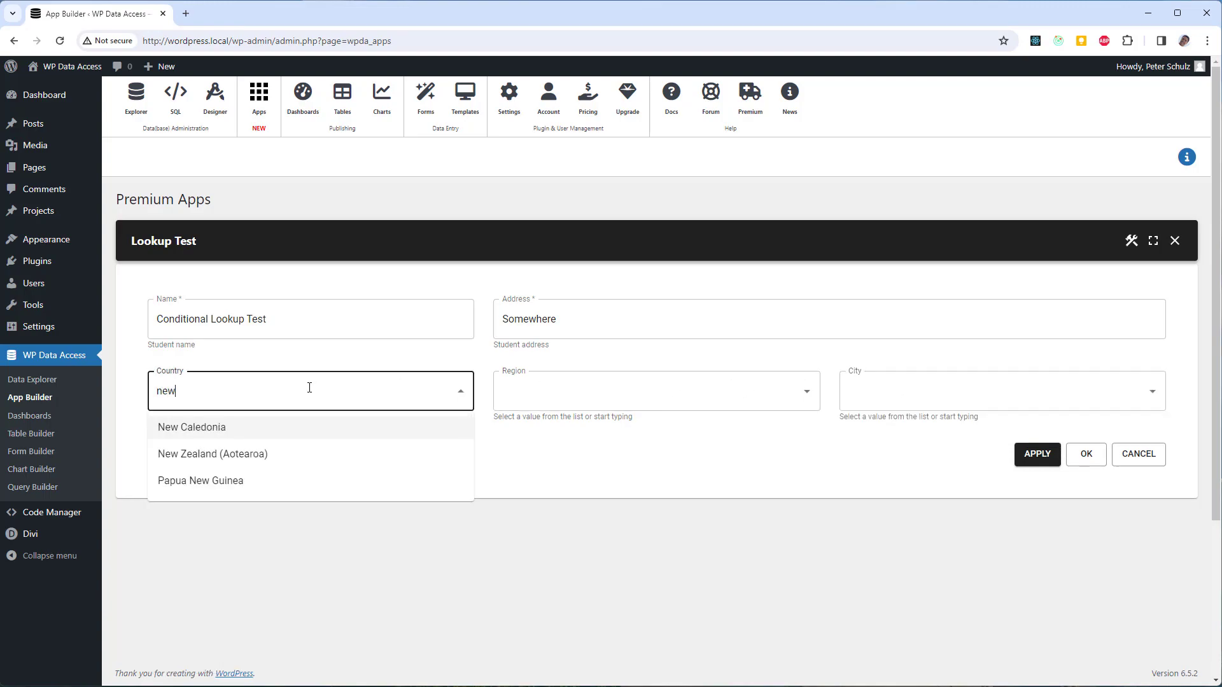
left_click(306, 459)
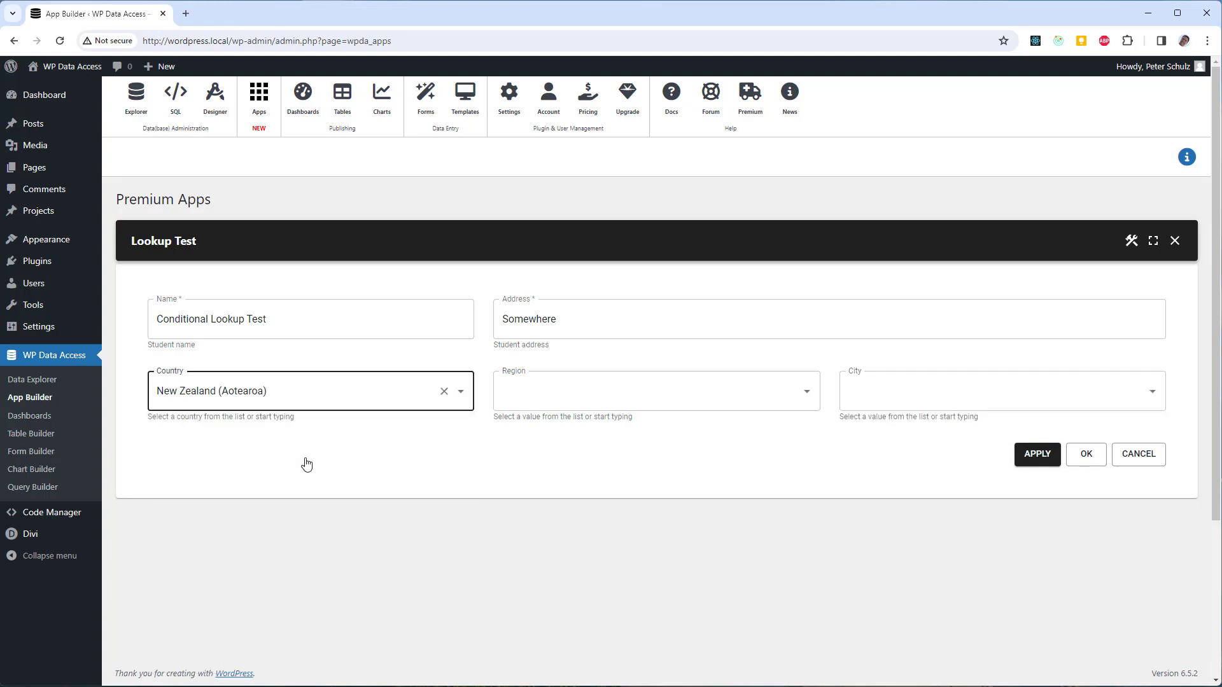
left_click(559, 386)
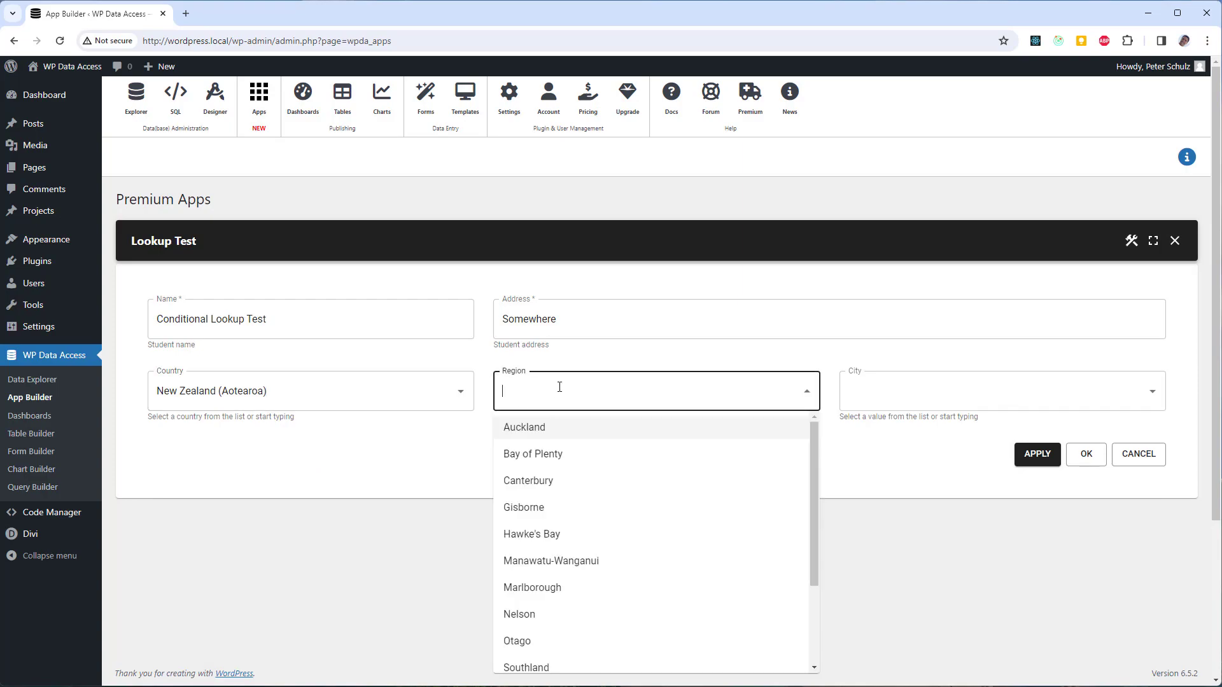
type("nel")
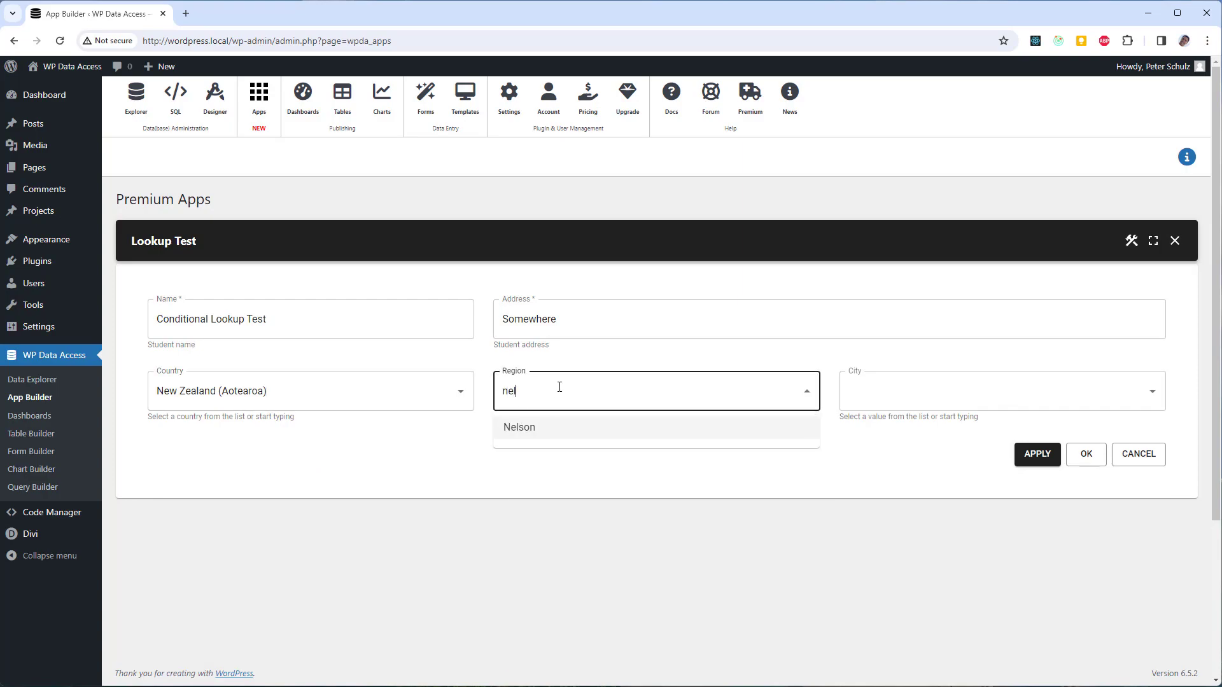
left_click(553, 428)
left_click(846, 393)
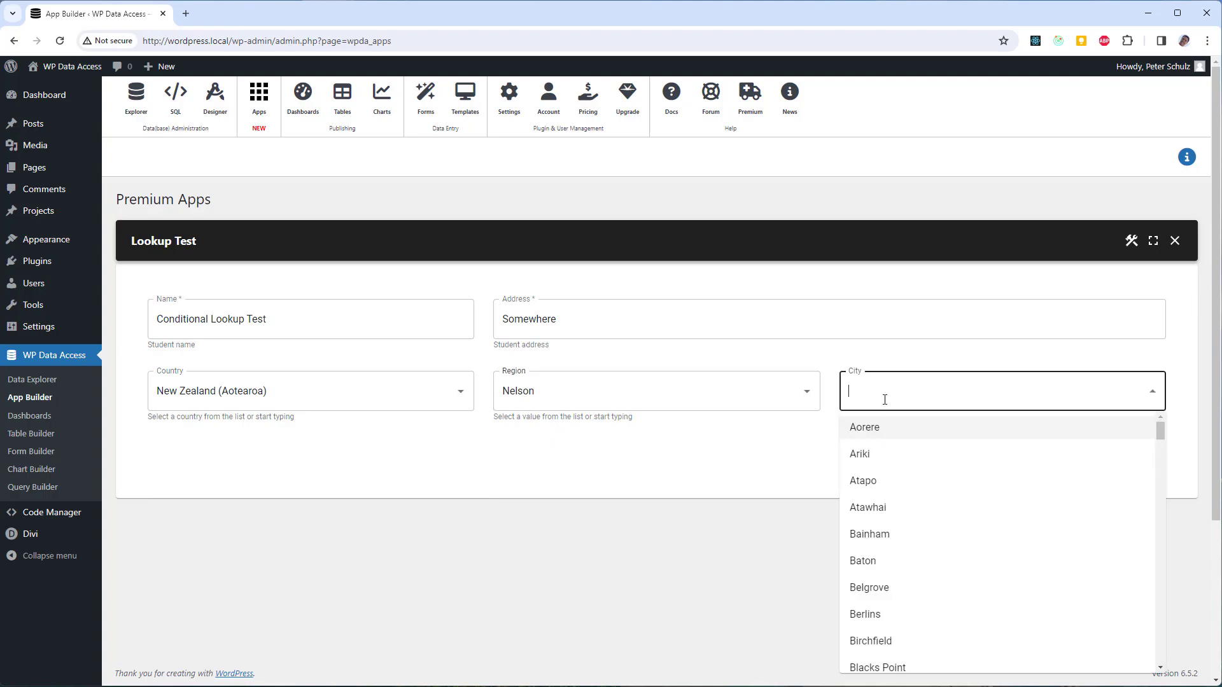
type("tasman")
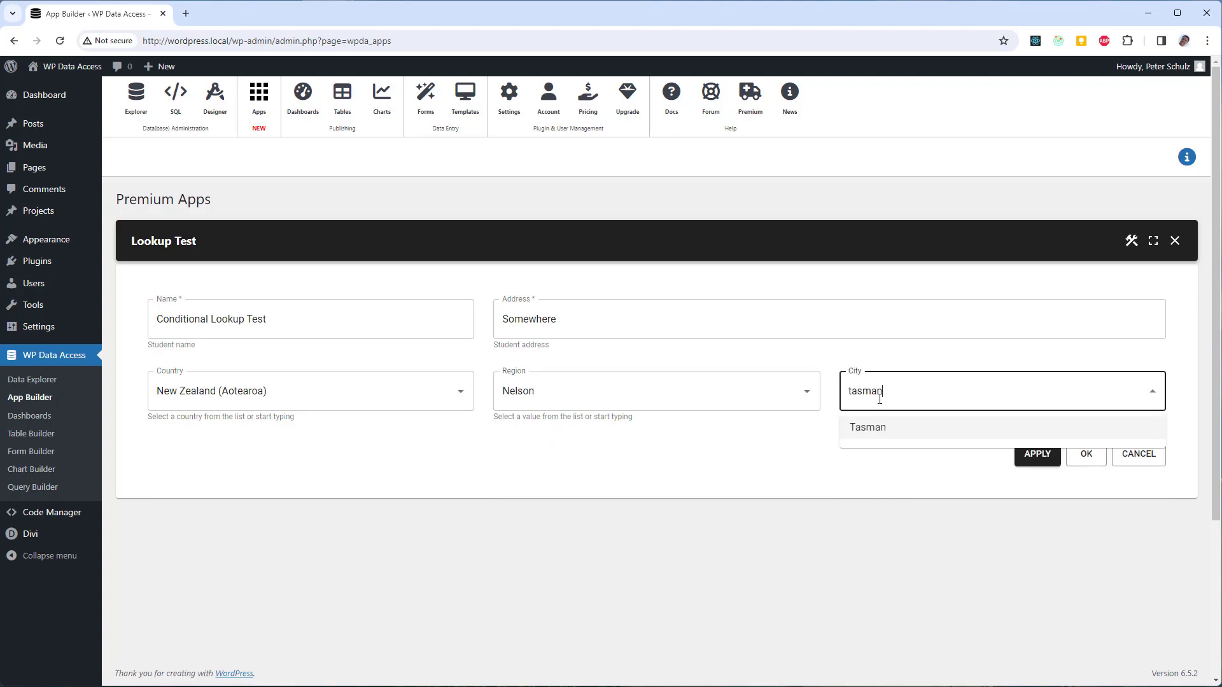
key("Down")
key("Return")
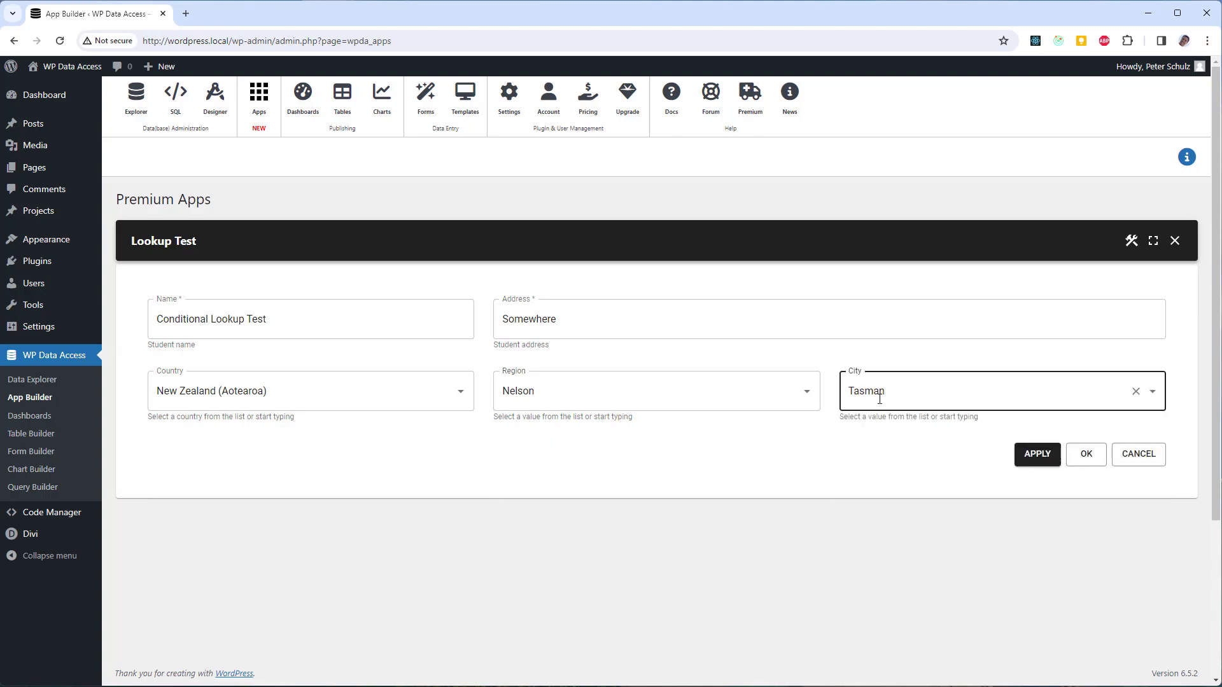
left_click(1029, 458)
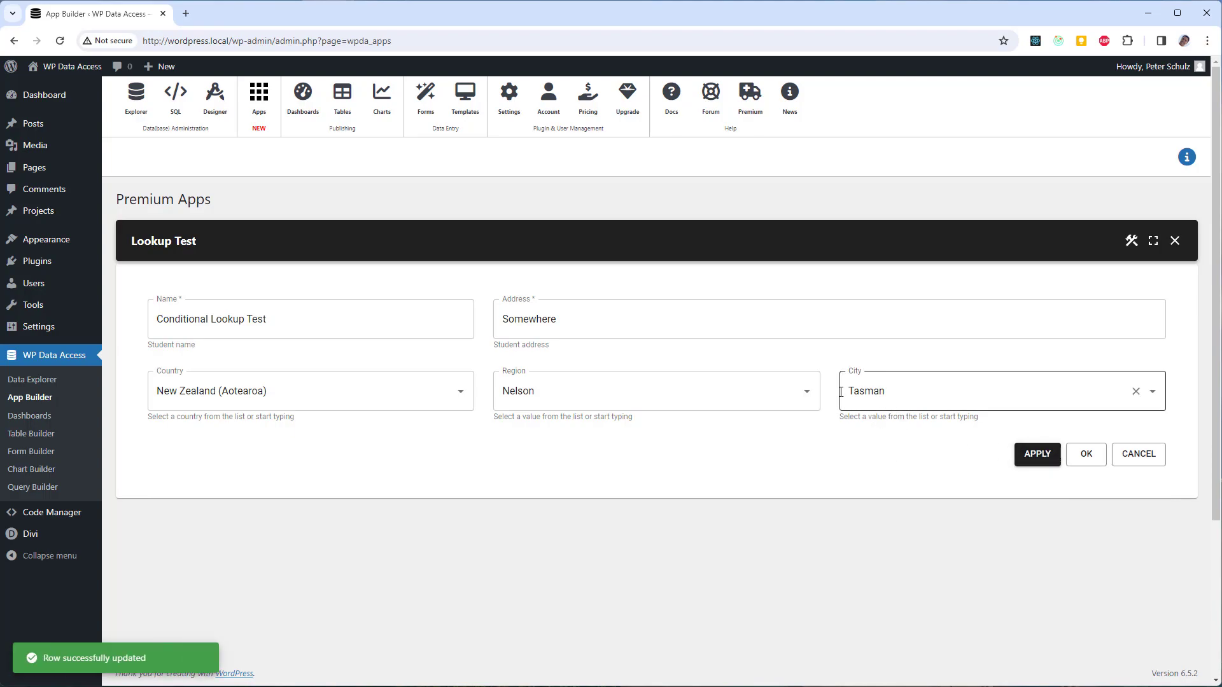
Change the record's region to Bay of Plenty and its city to Kaimai, then save and close the form.
left_click(788, 391)
left_click(593, 390)
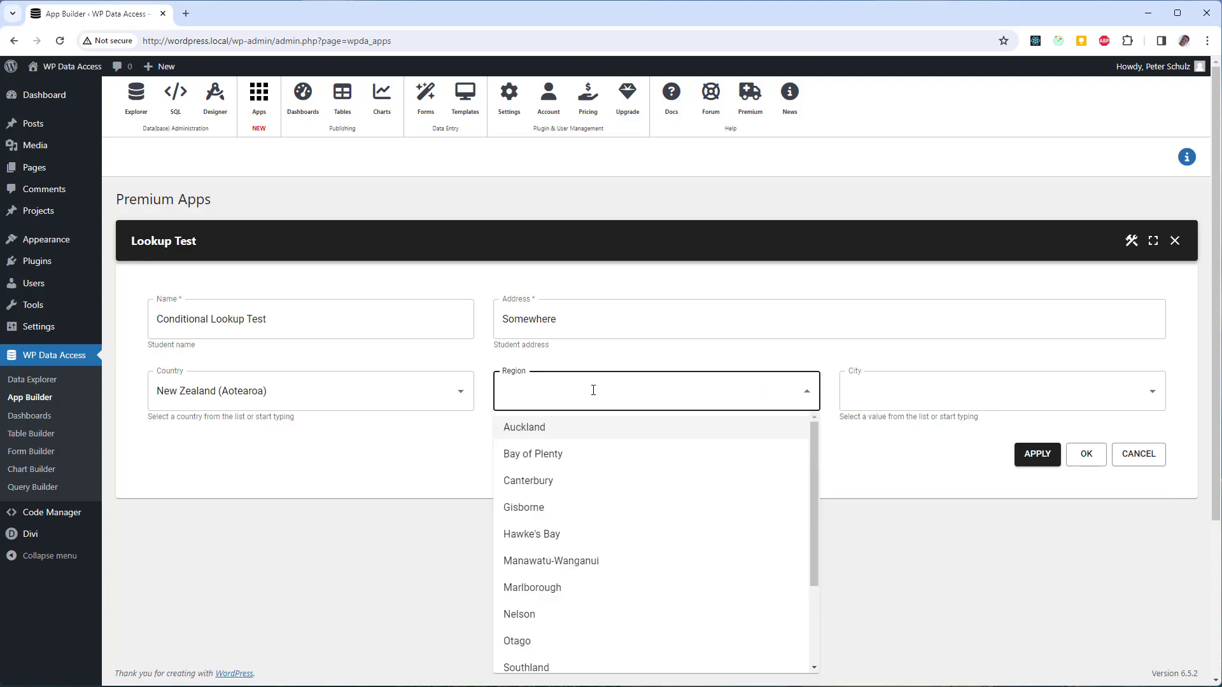
left_click(542, 454)
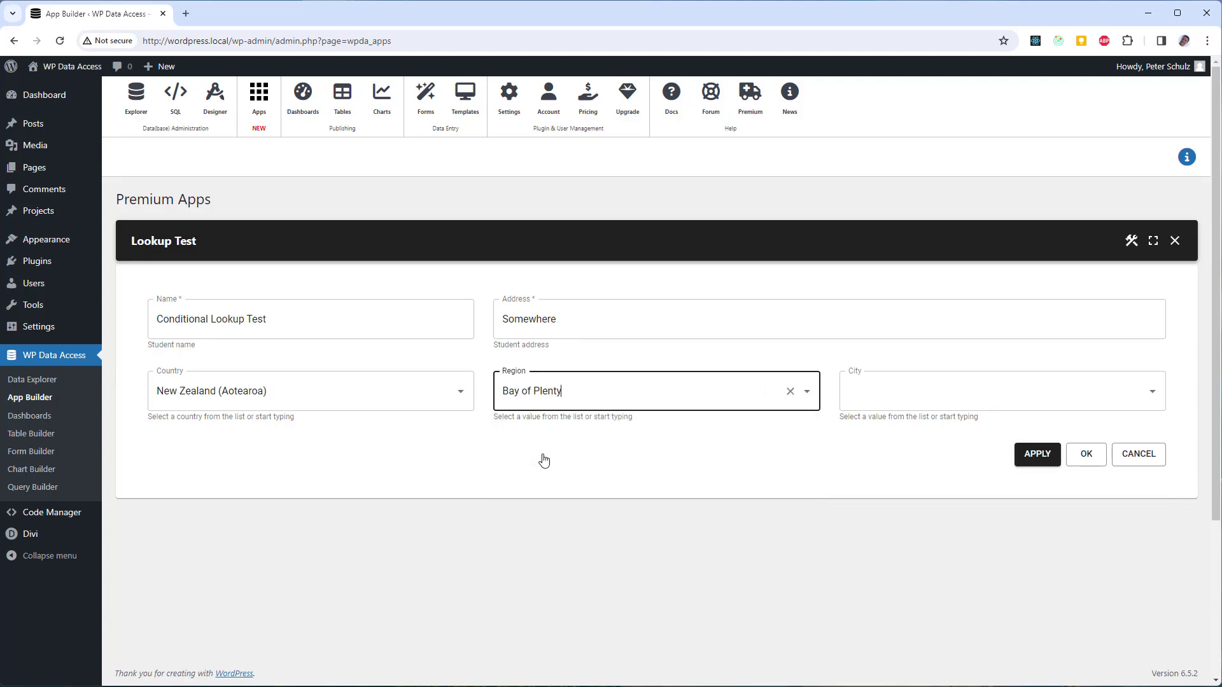
left_click(909, 396)
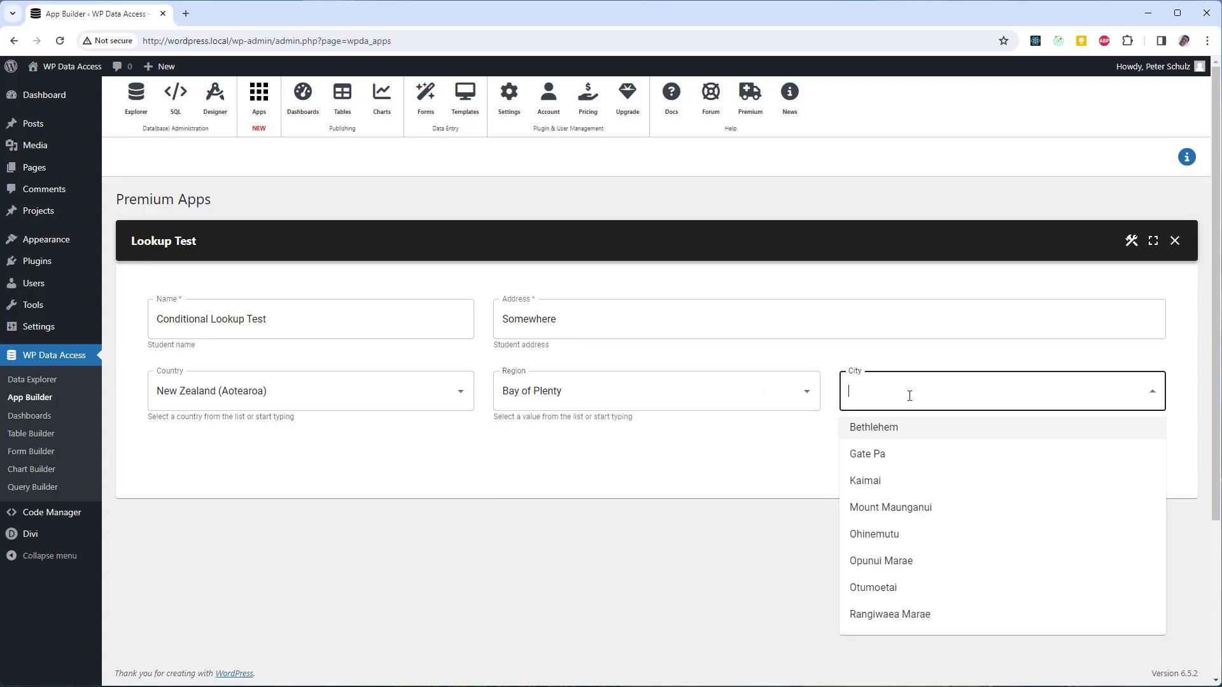
left_click(871, 482)
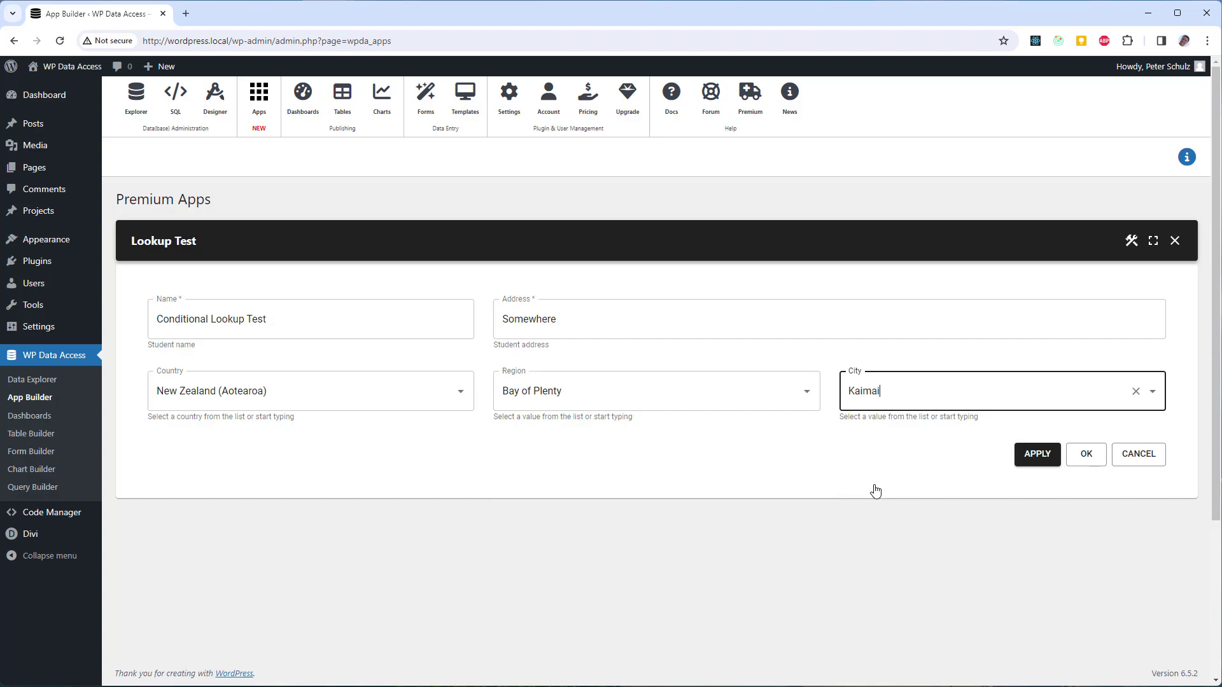
left_click(1086, 456)
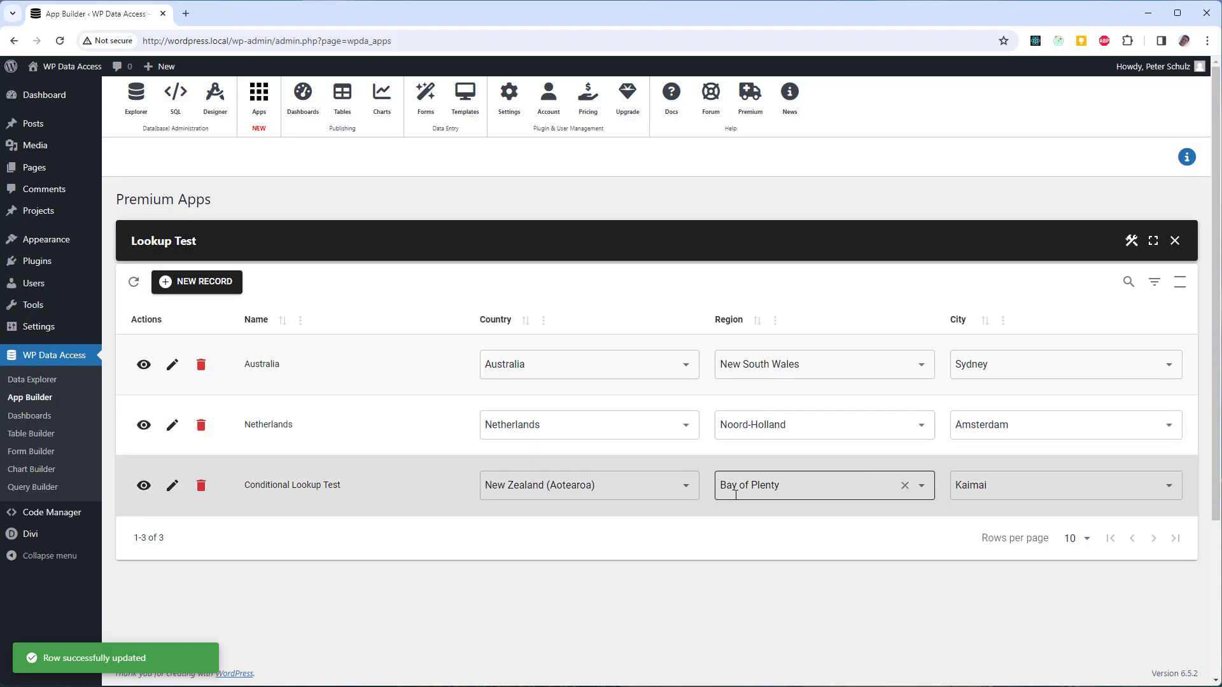
Set the Conditional Lookup Test row's country to Australia and region to Queensland, and choose a city for it.
left_click(668, 488)
left_click(668, 487)
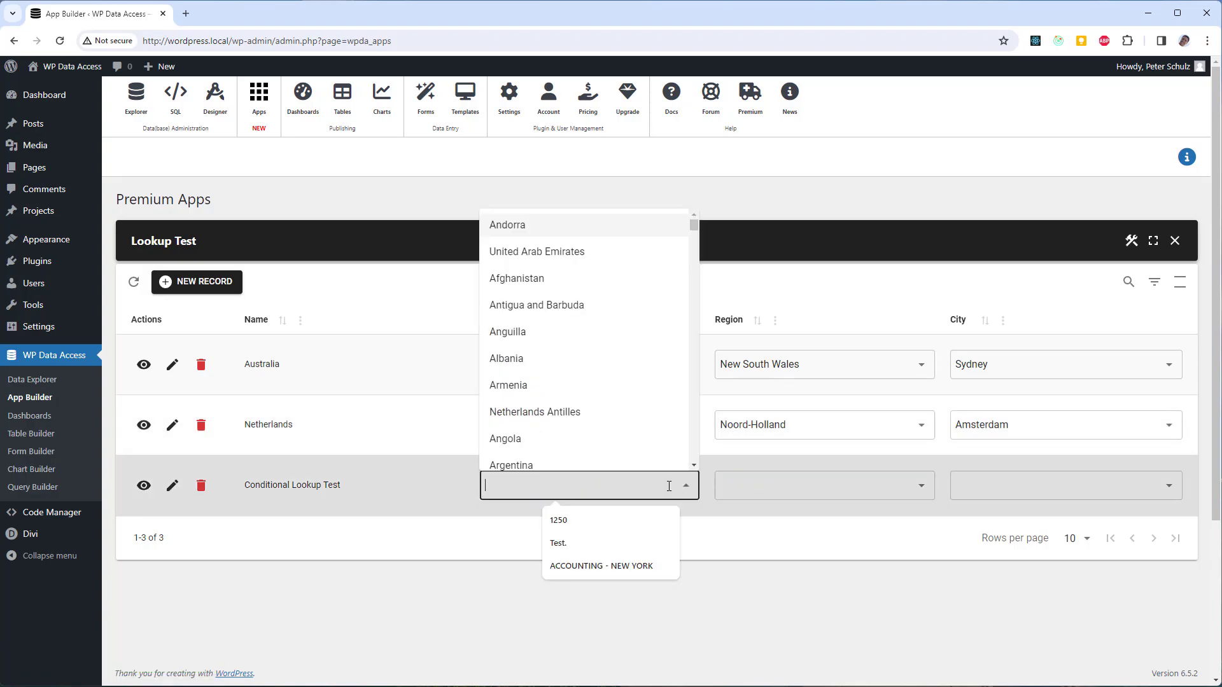
type("aus")
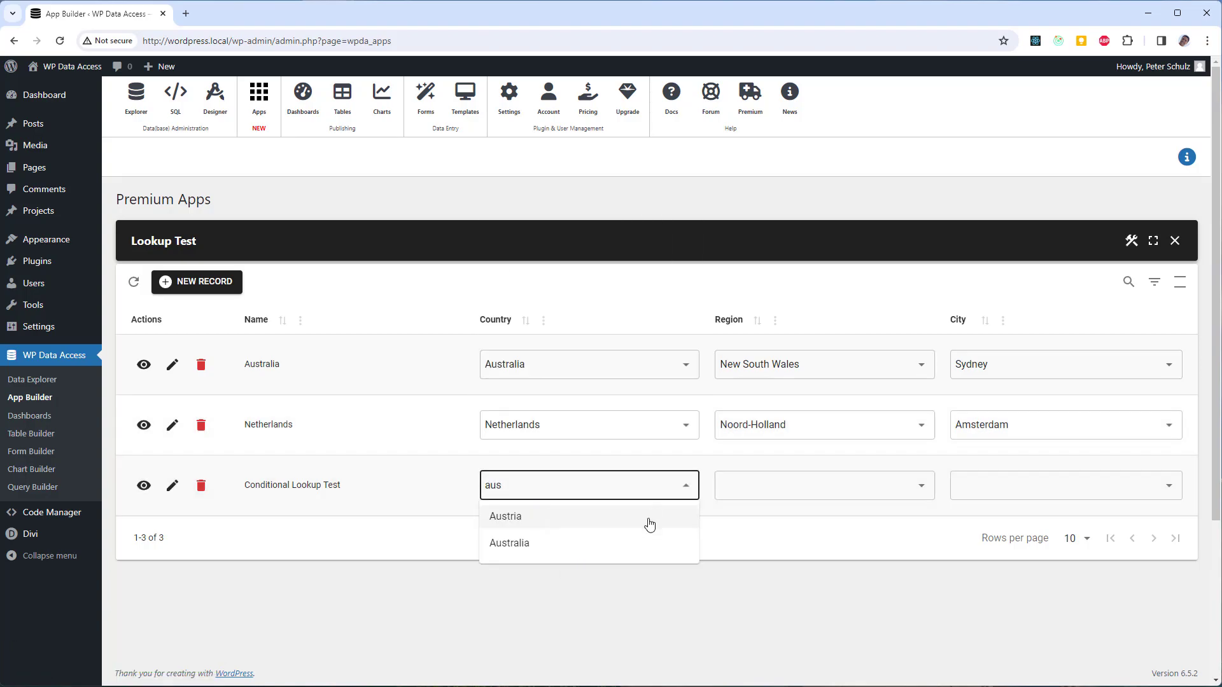
left_click(606, 544)
left_click(766, 486)
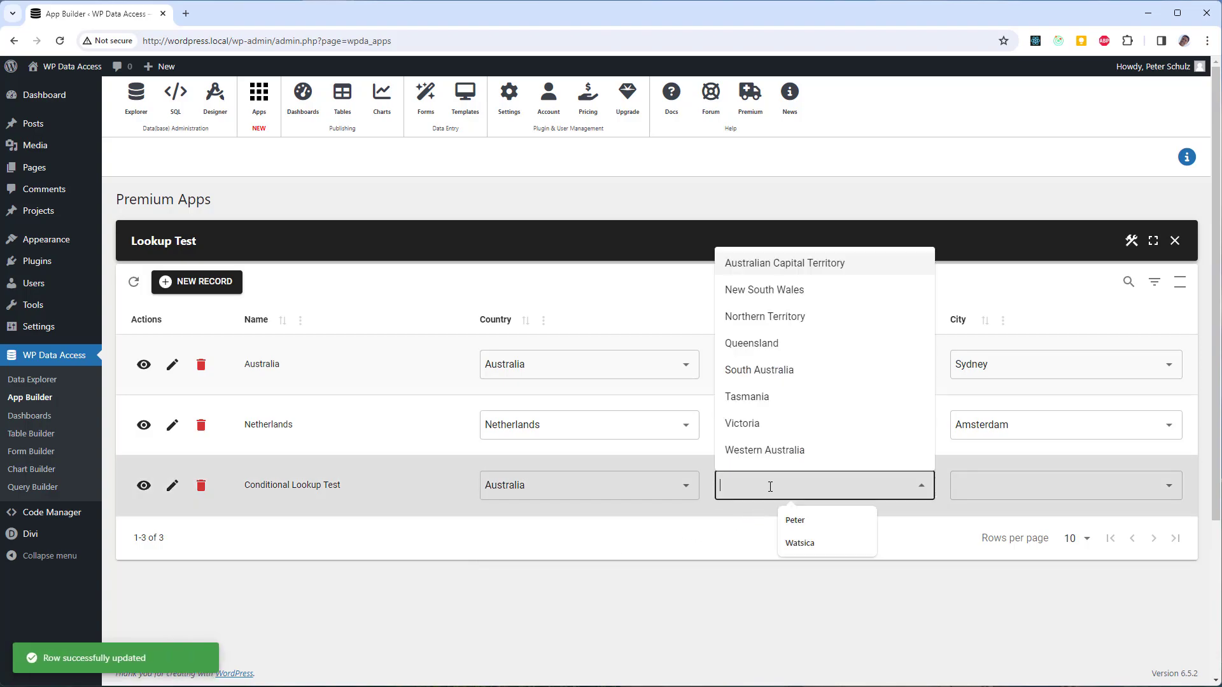
left_click(771, 344)
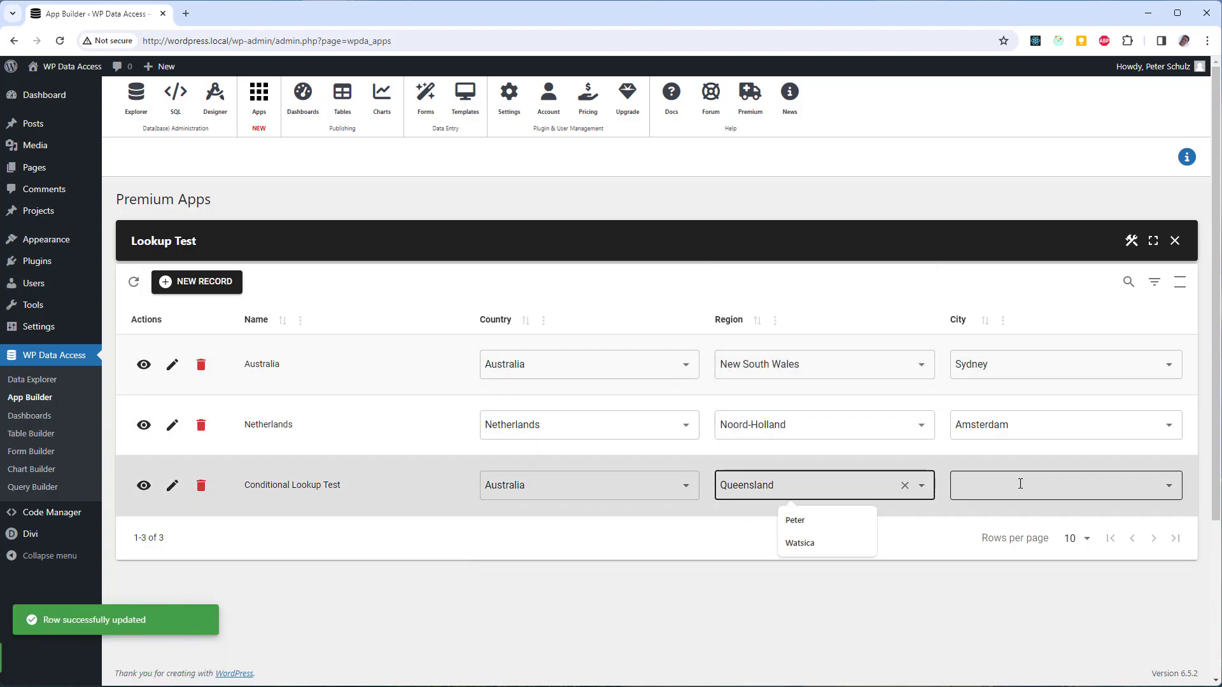
left_click(1015, 485)
left_click(992, 438)
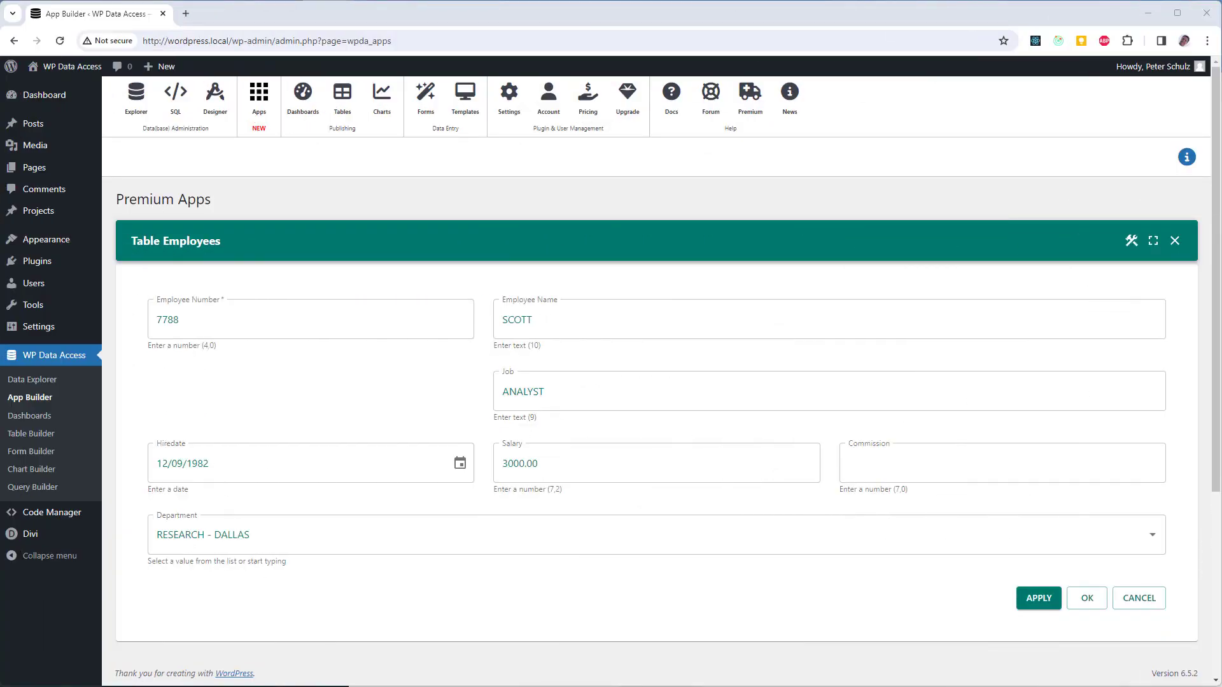
In the Table Employees form's column layout, move the Department column to directly after Manager.
left_click(1131, 241)
left_click(1081, 155)
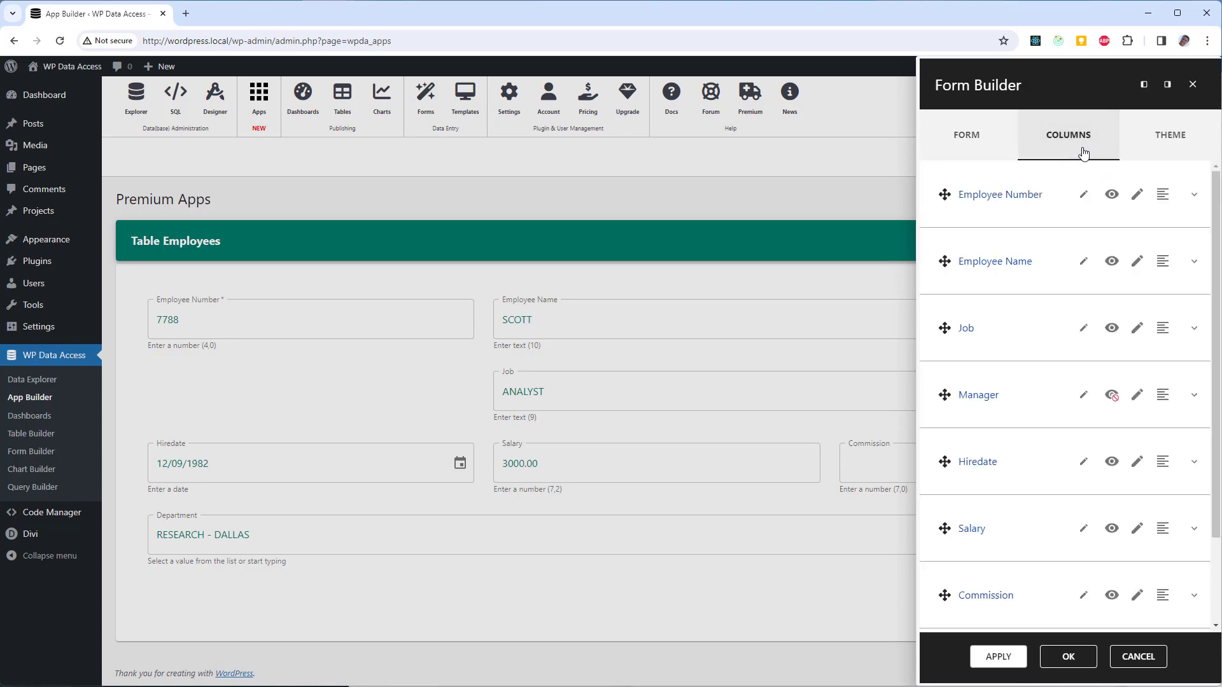
scroll(992, 494, "down", 1)
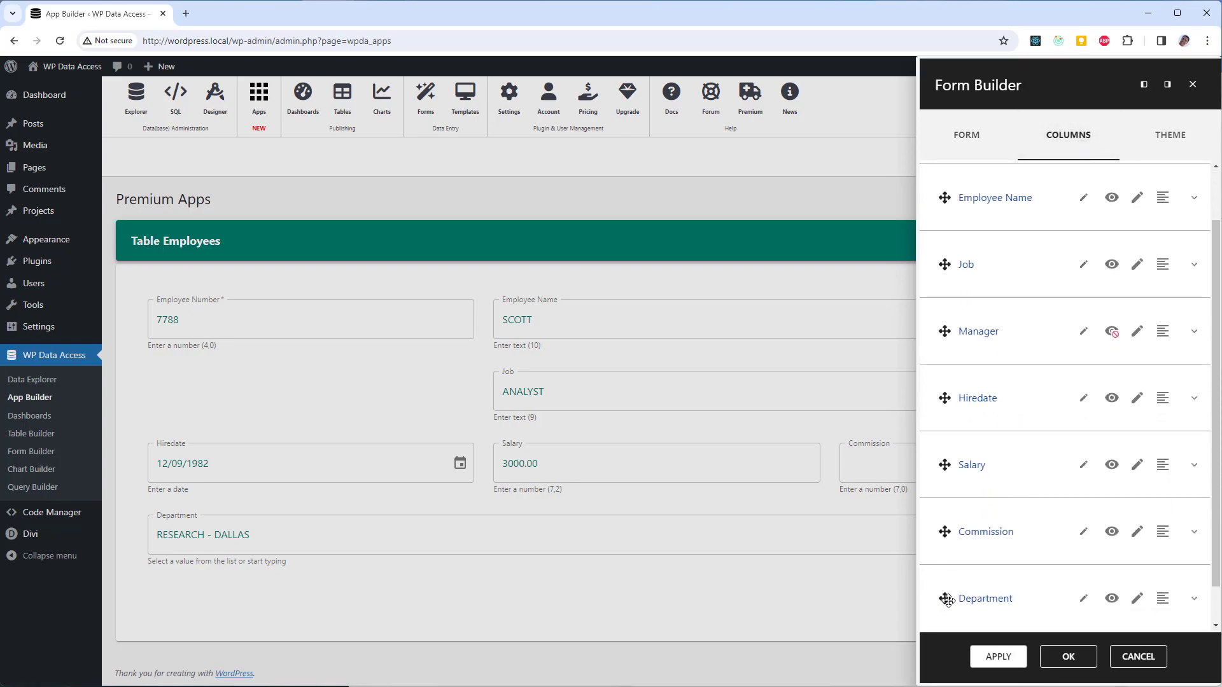
left_click_drag(943, 601, 941, 601)
left_click_drag(934, 457, 922, 341)
Set the Department column to span 2 grid cells with End grid positioning.
left_click(981, 382)
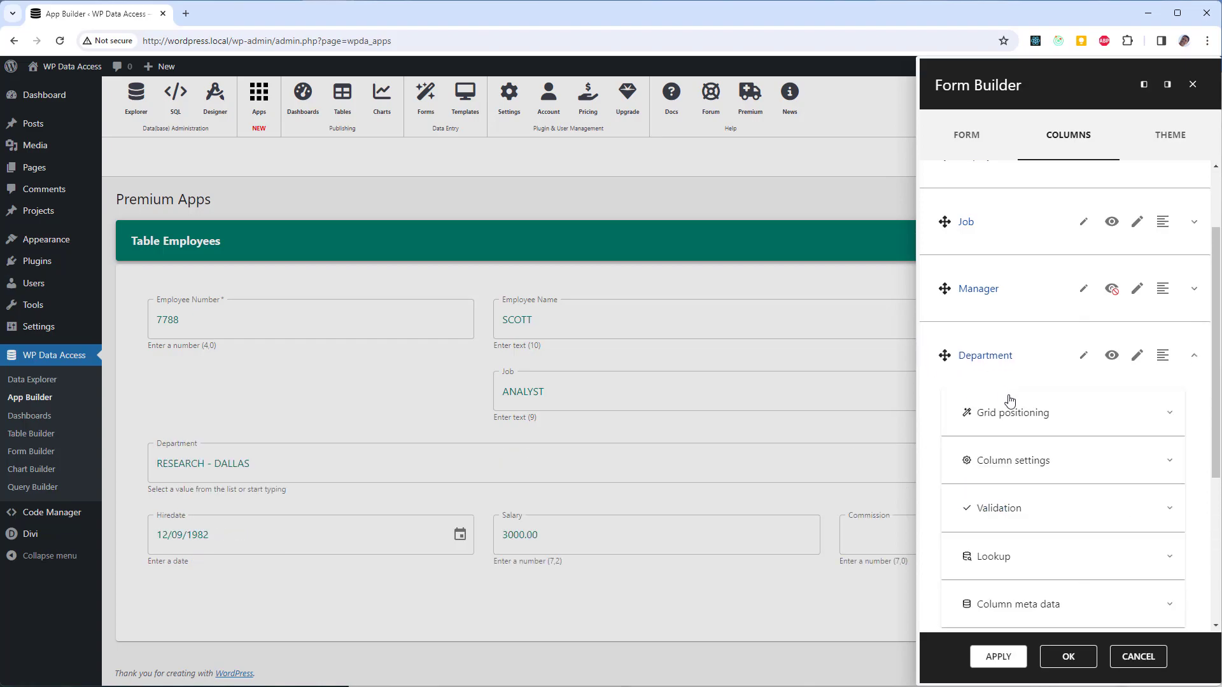
left_click(1039, 417)
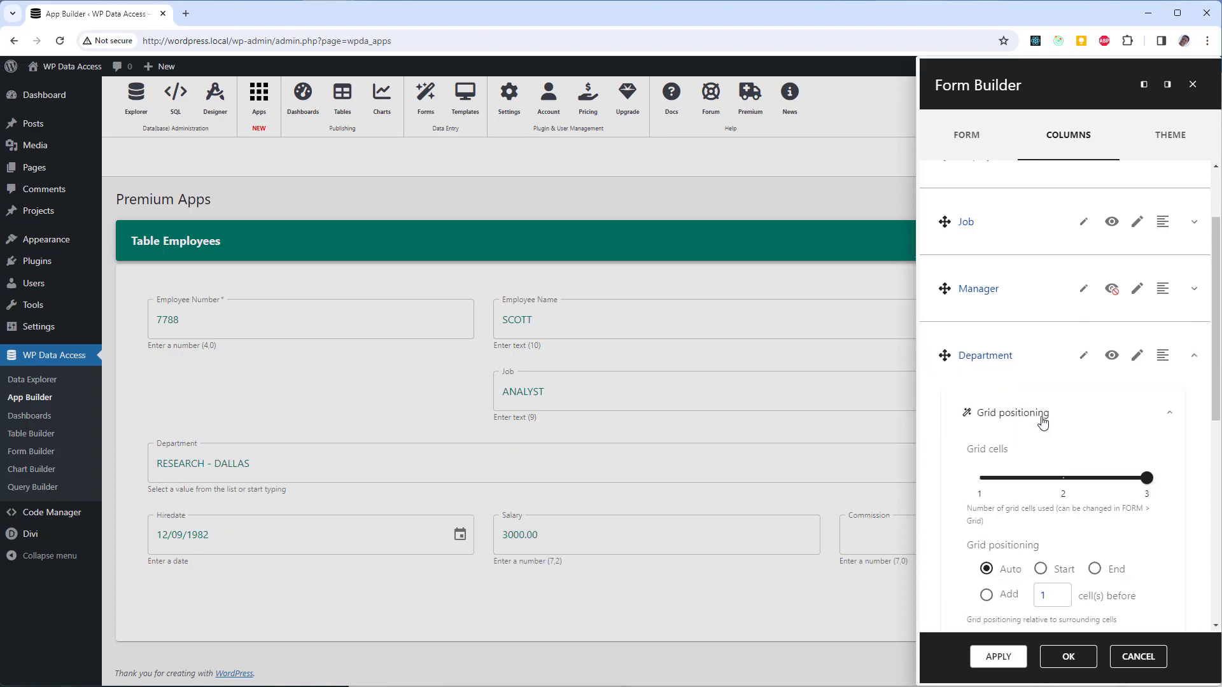
left_click(1063, 477)
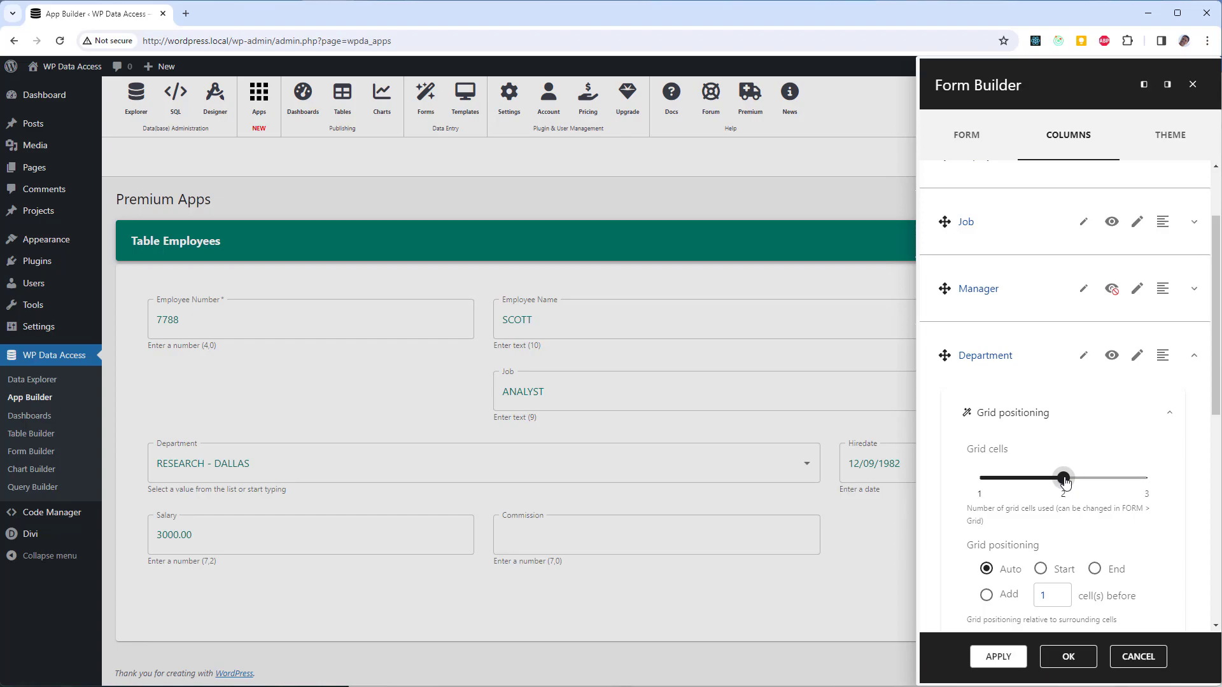
left_click(1095, 568)
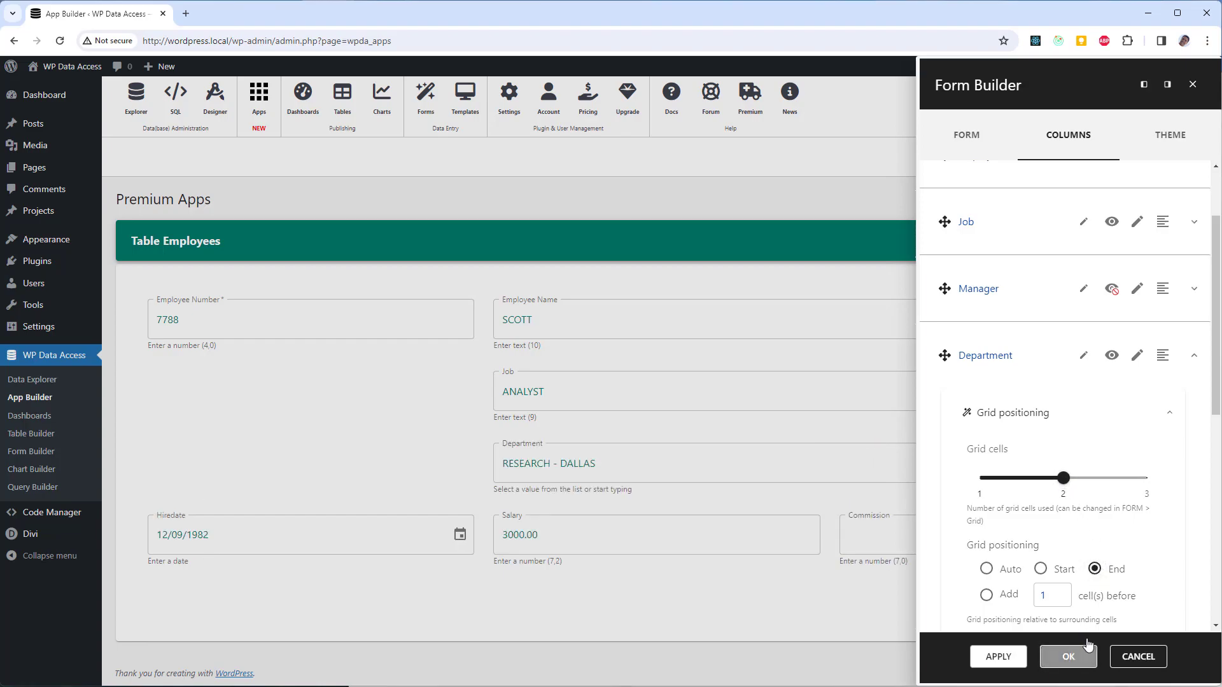
Change the form's theme palette to blue, save the settings, and leave the employee form to return to the table.
left_click(1174, 153)
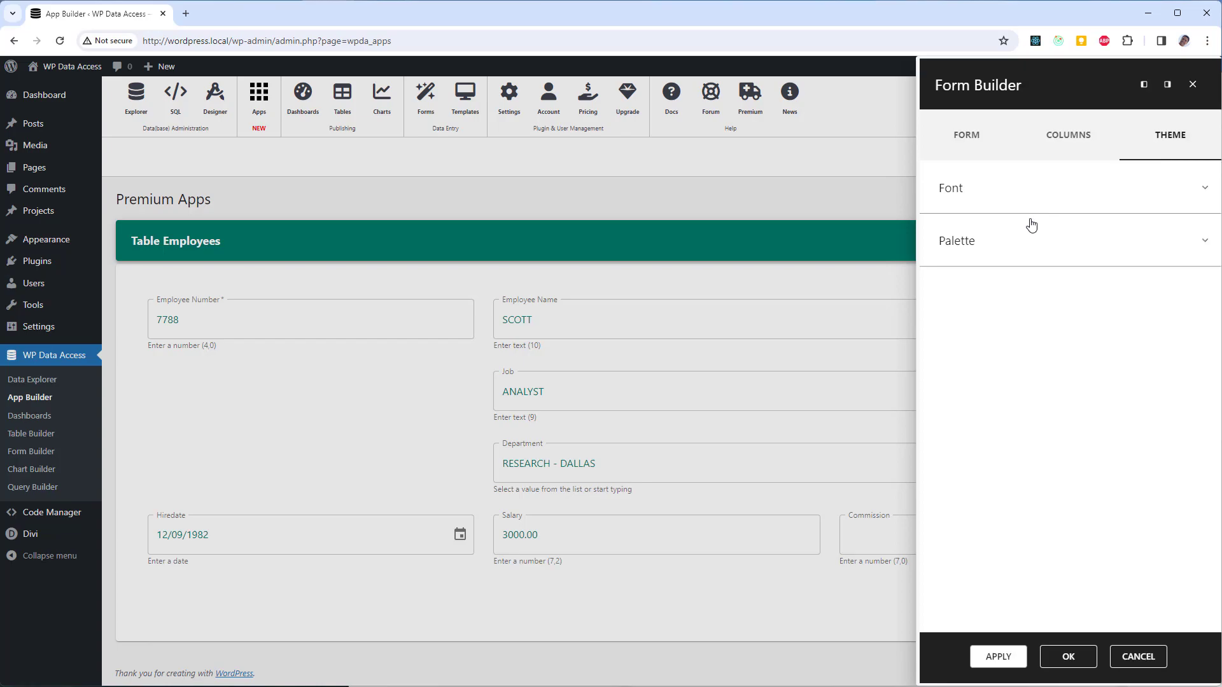
left_click(1023, 237)
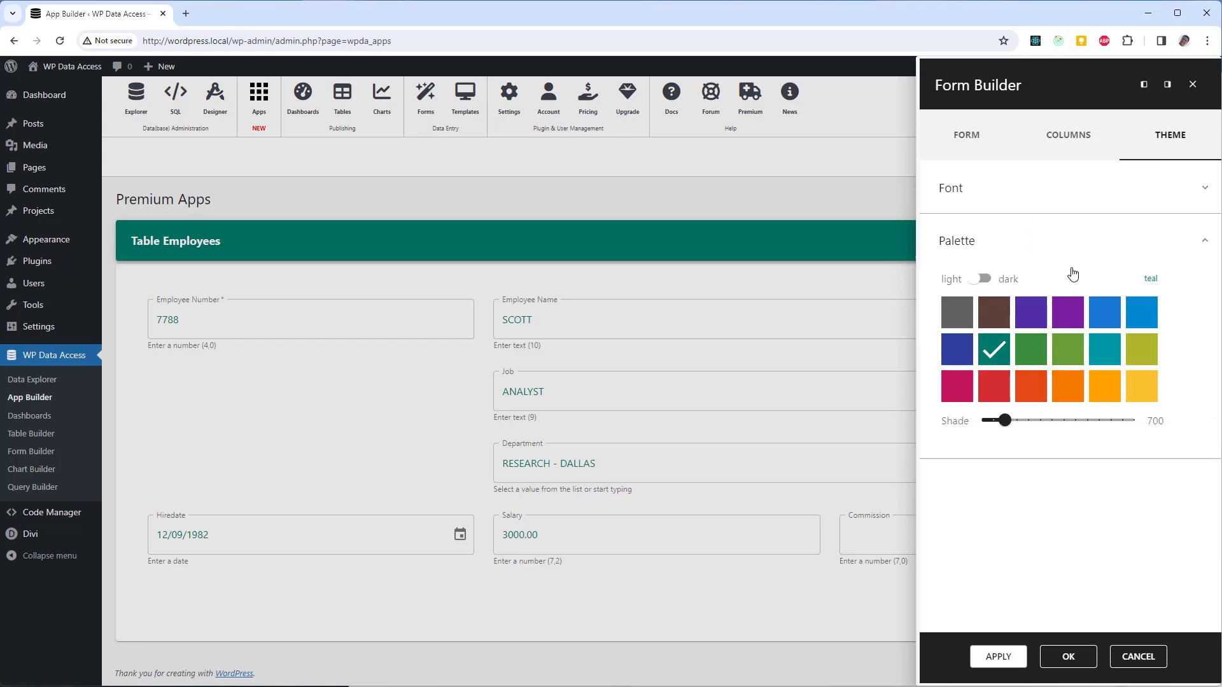
left_click(1117, 323)
left_click(1072, 658)
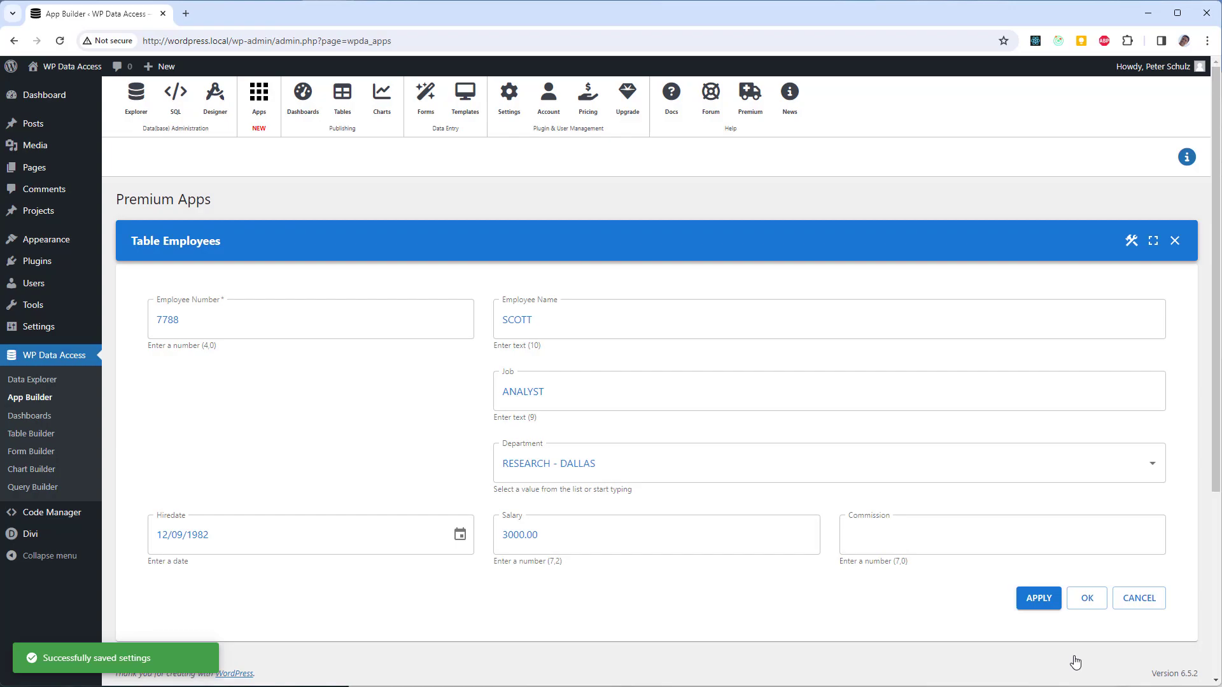
left_click(1130, 600)
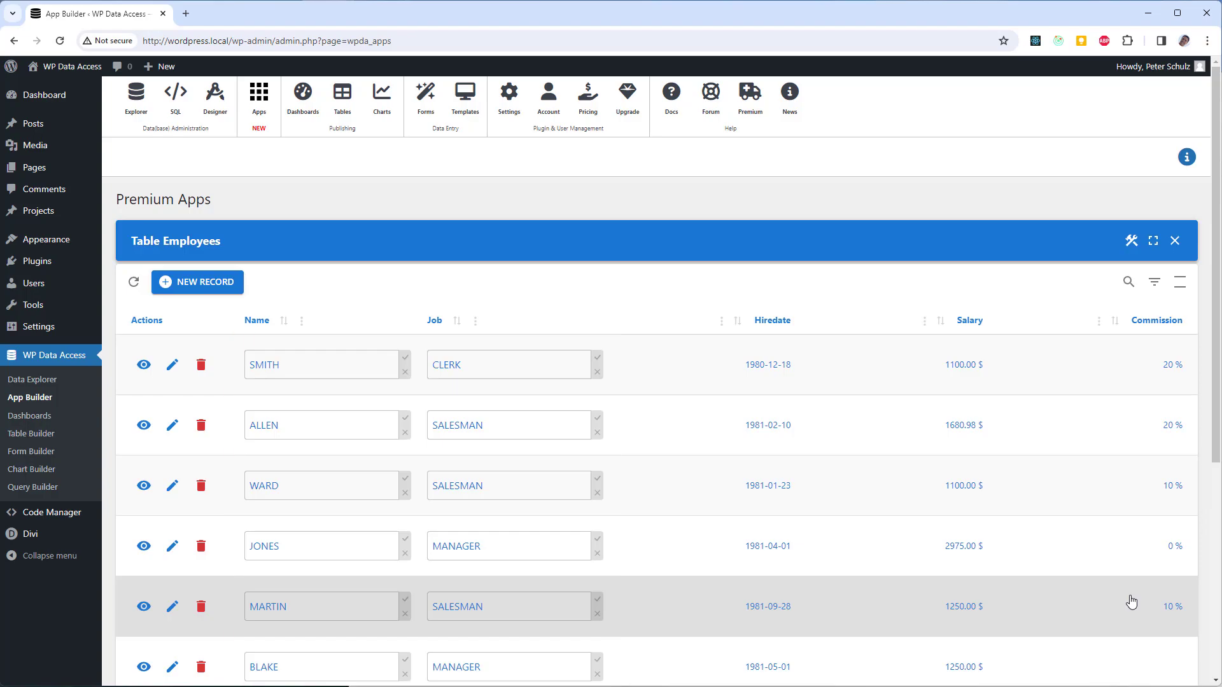
Show the column filters, filter the table by one employee's name, and clear that filter.
left_click(1154, 285)
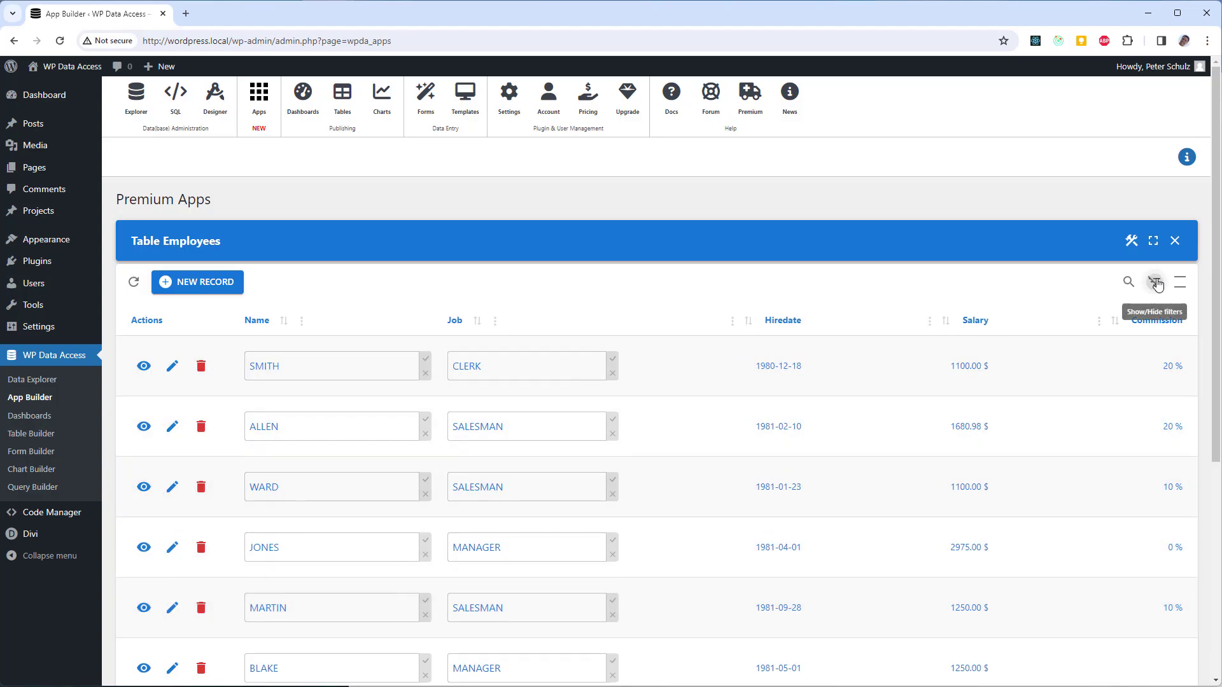
left_click(327, 352)
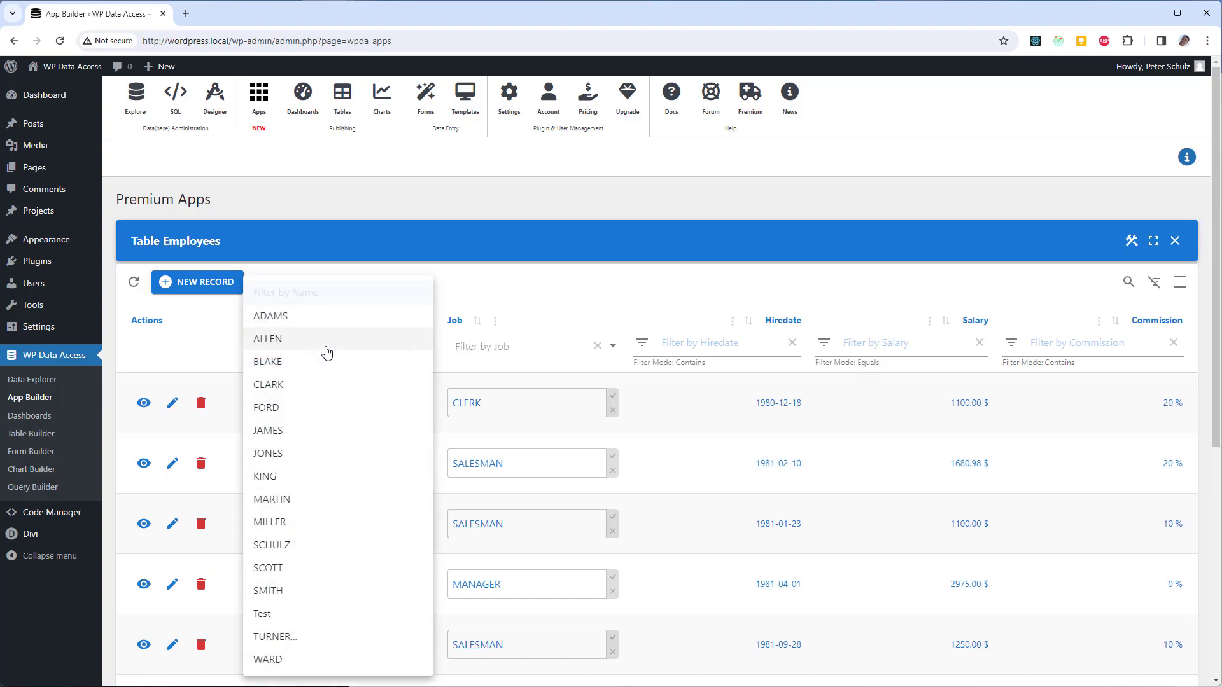
left_click(322, 346)
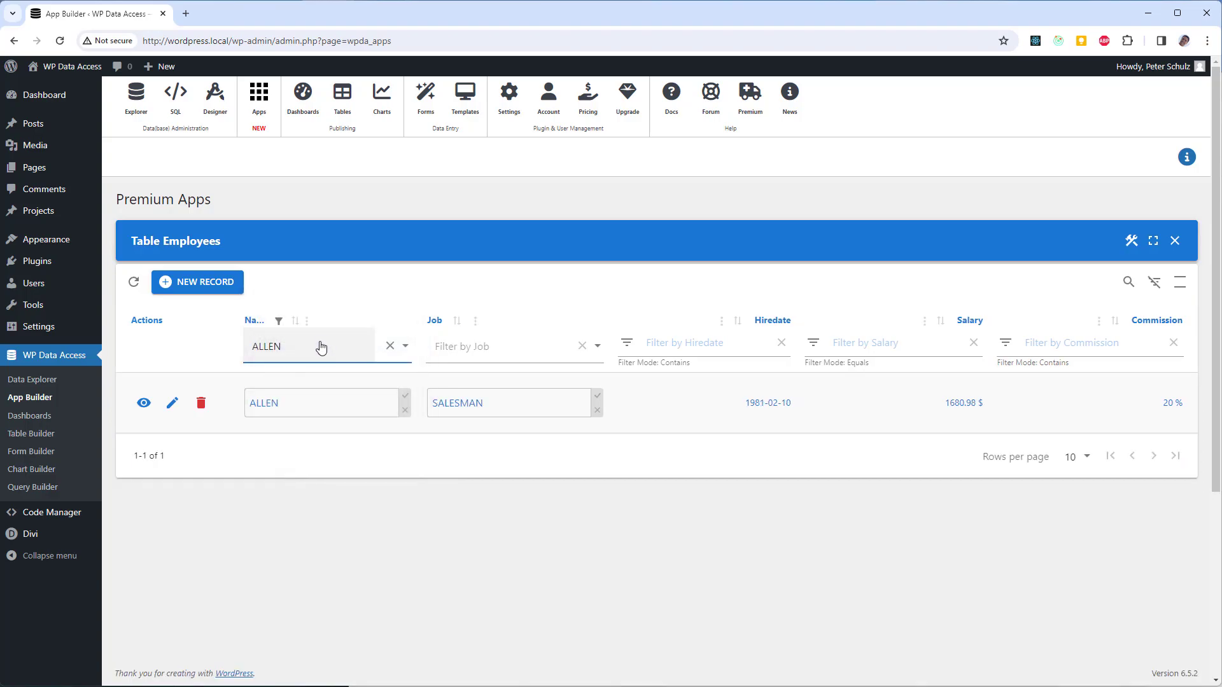
left_click(388, 346)
Filter the employees by the jobs ANALYST, CLERK and MANAGER, and clear the job filter.
left_click(492, 351)
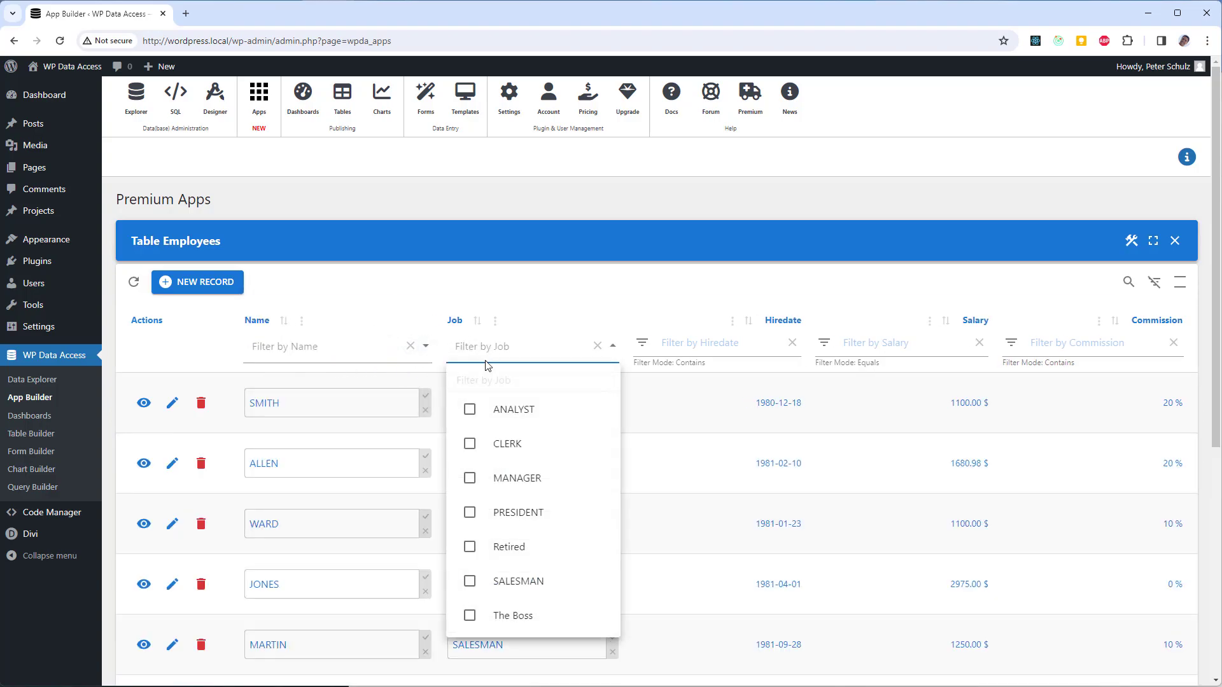
left_click(471, 411)
left_click(471, 451)
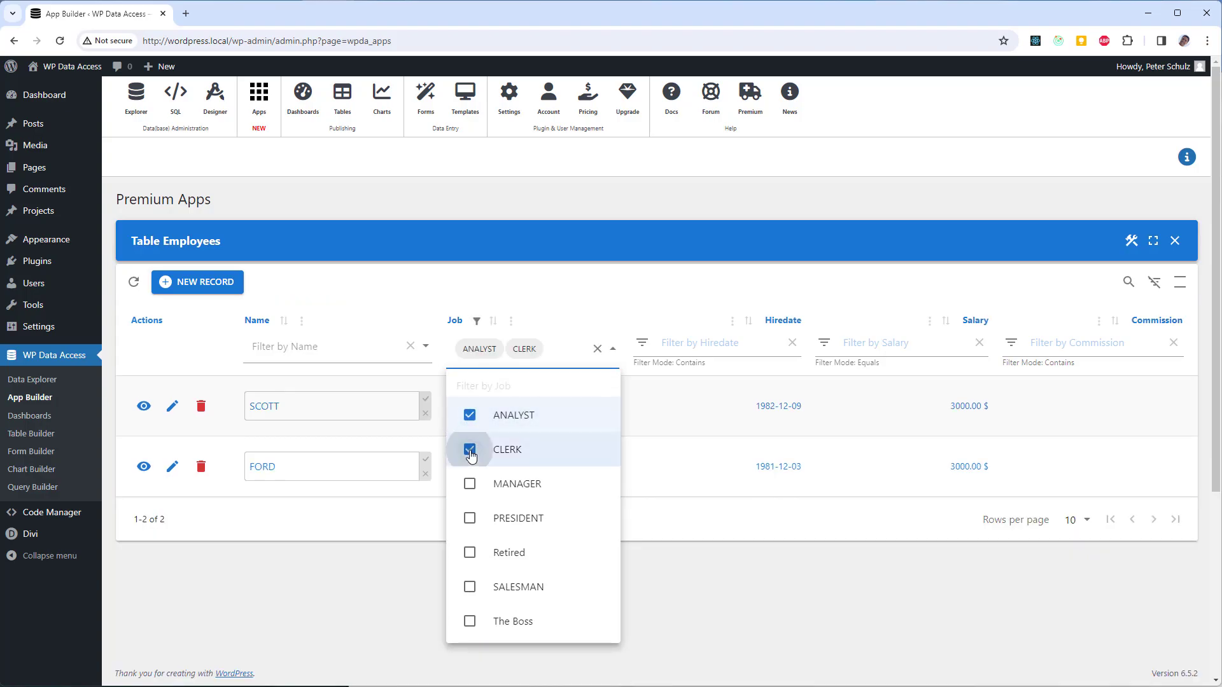
left_click(471, 491)
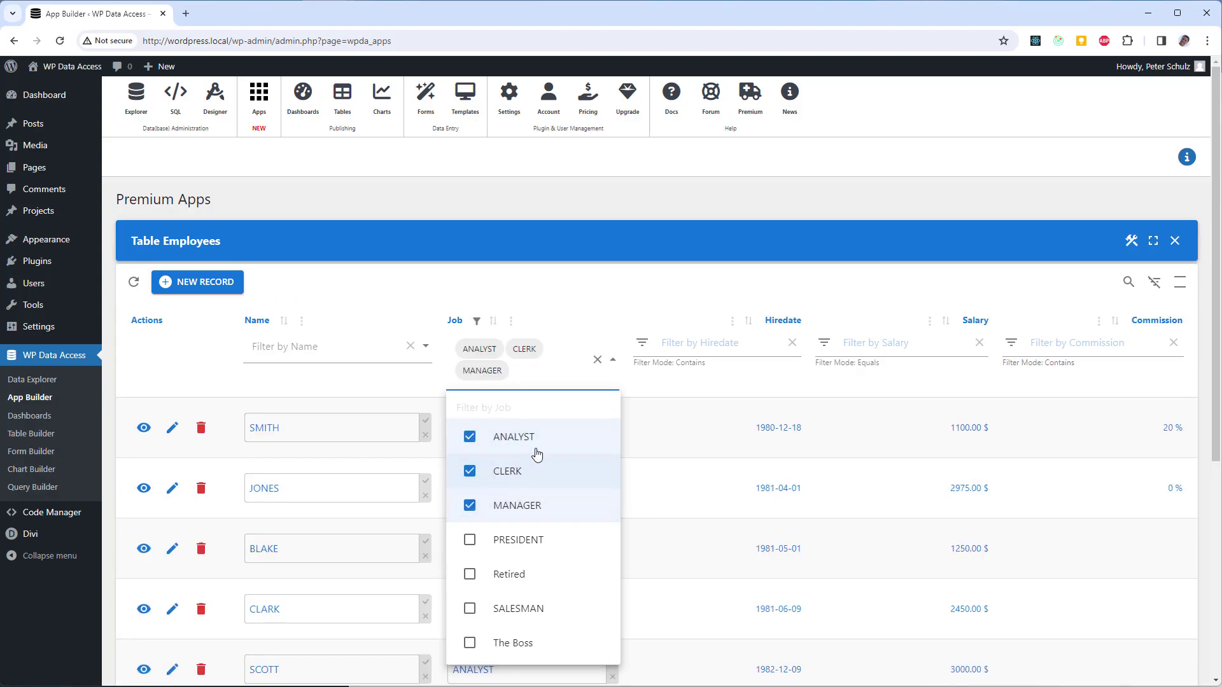
left_click(597, 360)
left_click(597, 359)
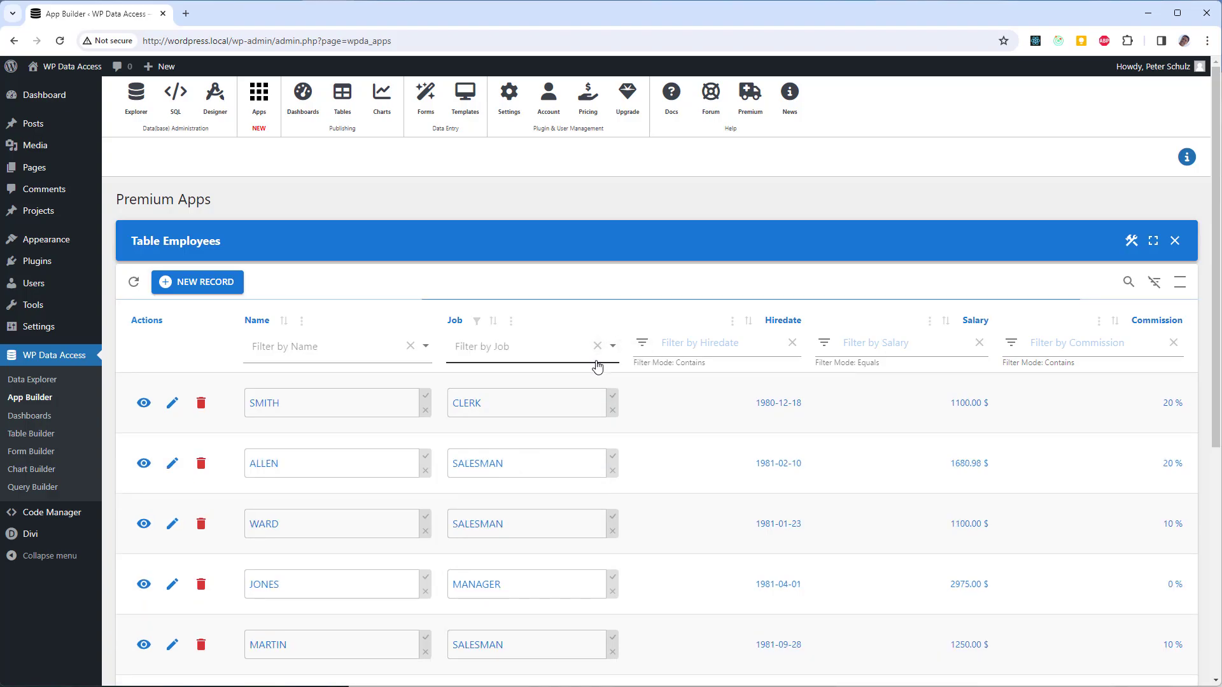
Filter the employees by a salary of 1100 using the Greater Than filter mode.
left_click(876, 342)
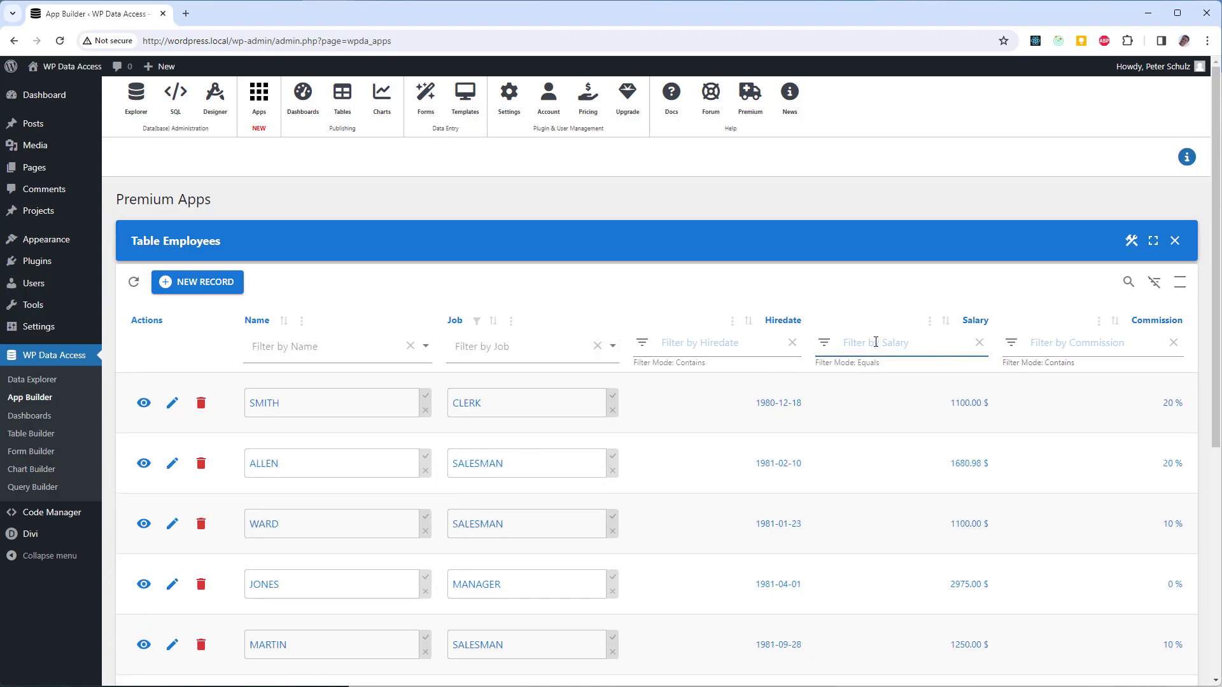
type("1100")
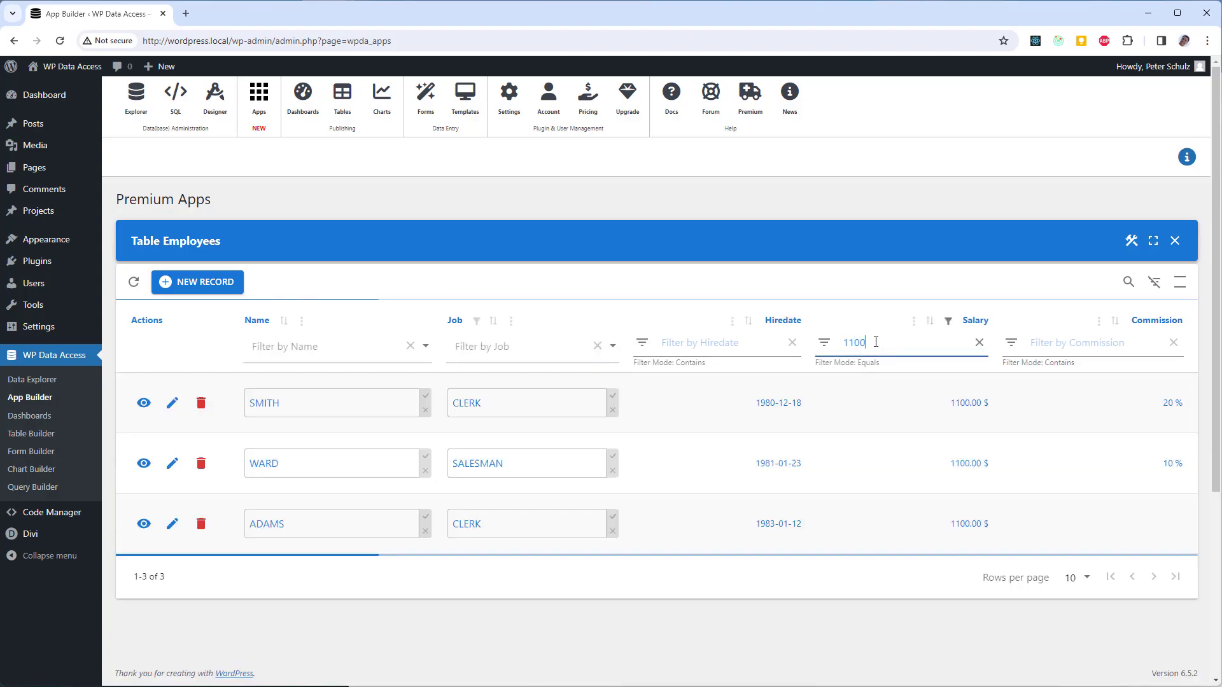
left_click(826, 344)
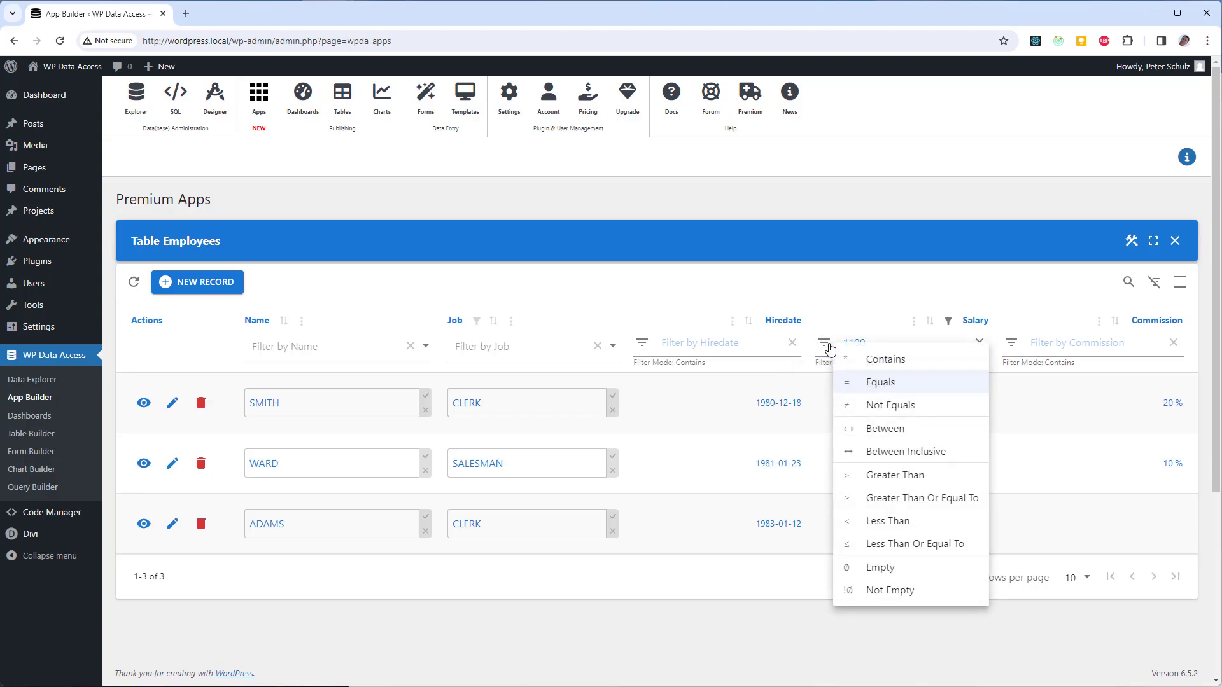
left_click(910, 475)
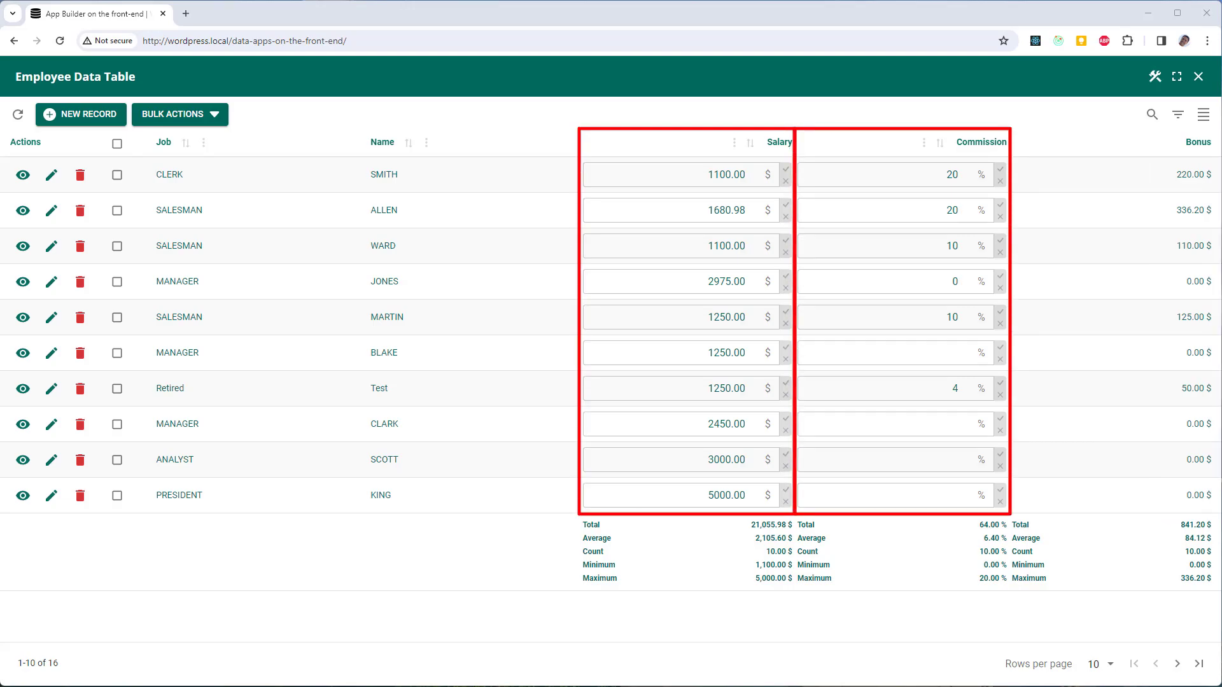
In the Employee Data Table's builder, examine the Bonus computed field's expression and close it without changes.
left_click(1154, 77)
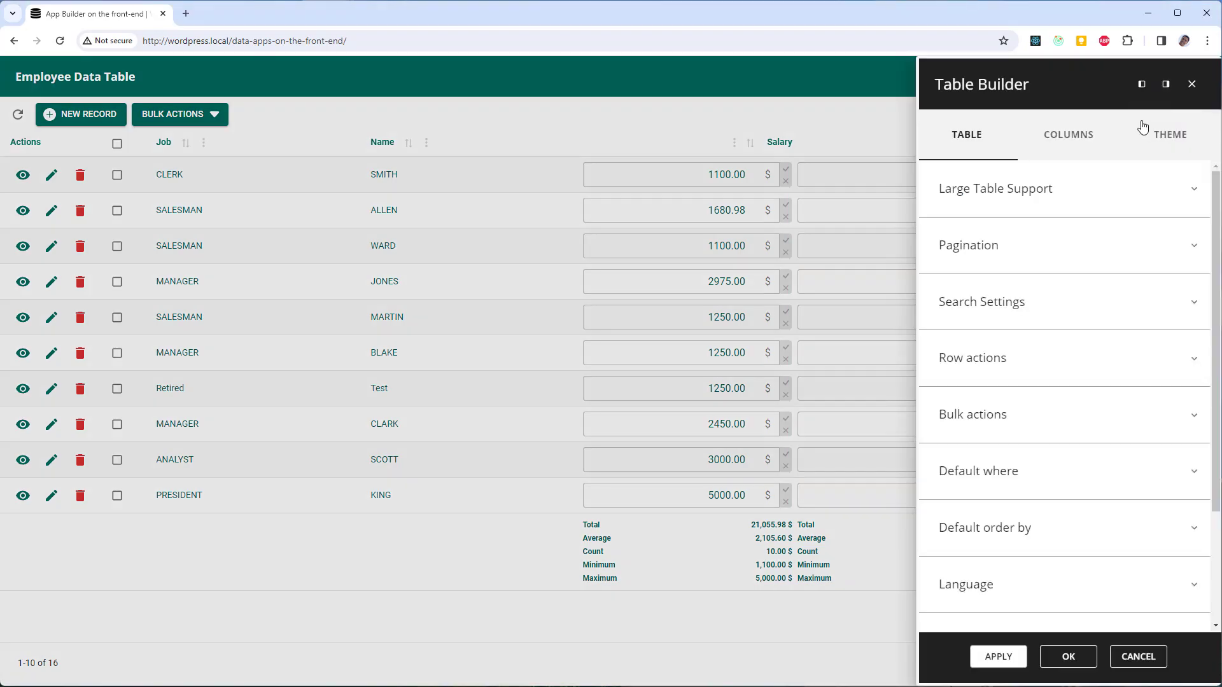
left_click(1082, 135)
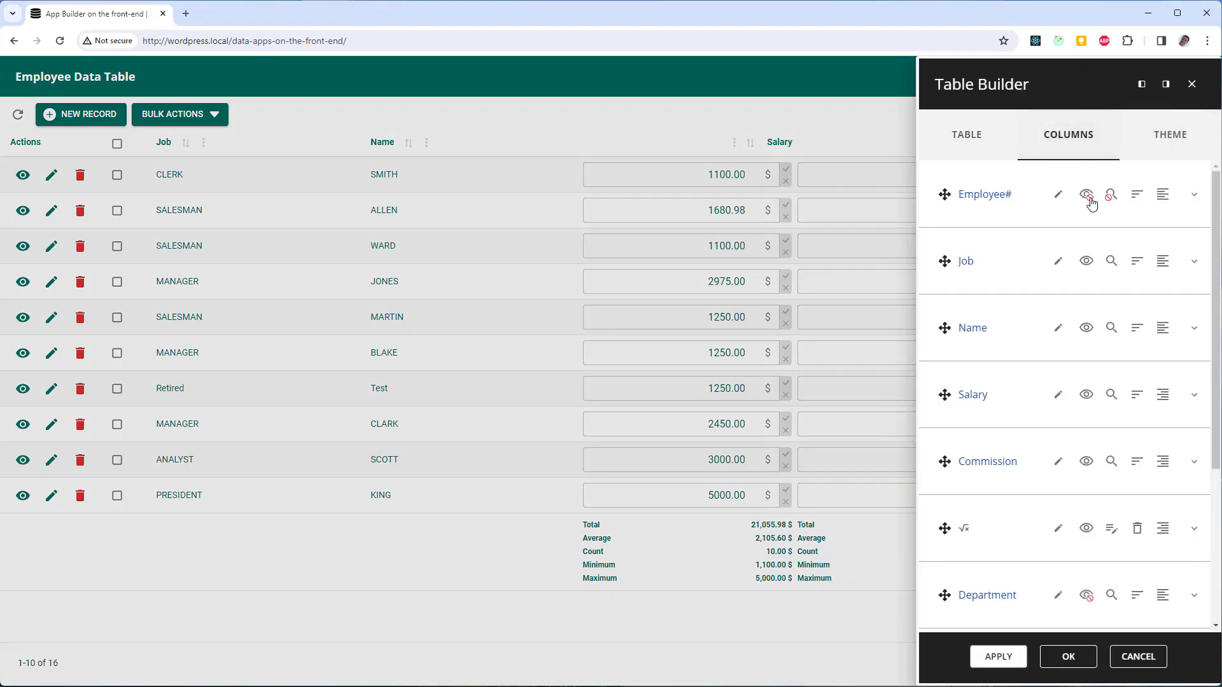
left_click(1111, 528)
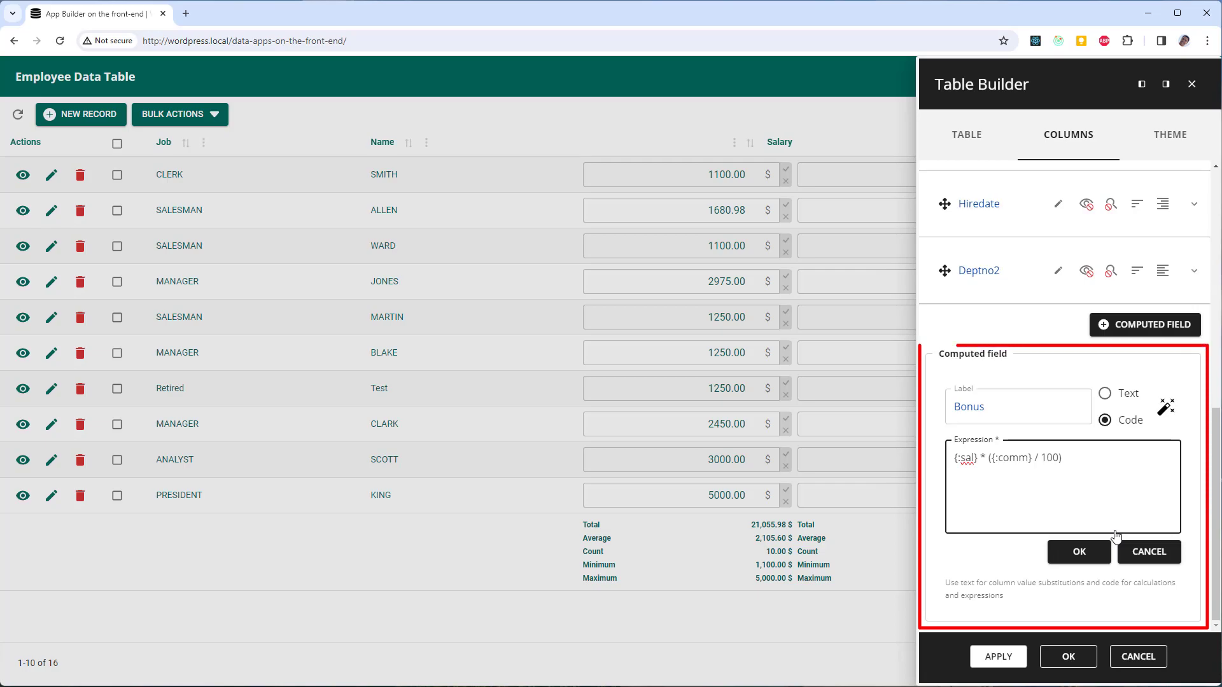
left_click(1166, 558)
Examine the aggregations selected for the Bonus computed column, and close the Table Builder without saving.
left_click(1083, 313)
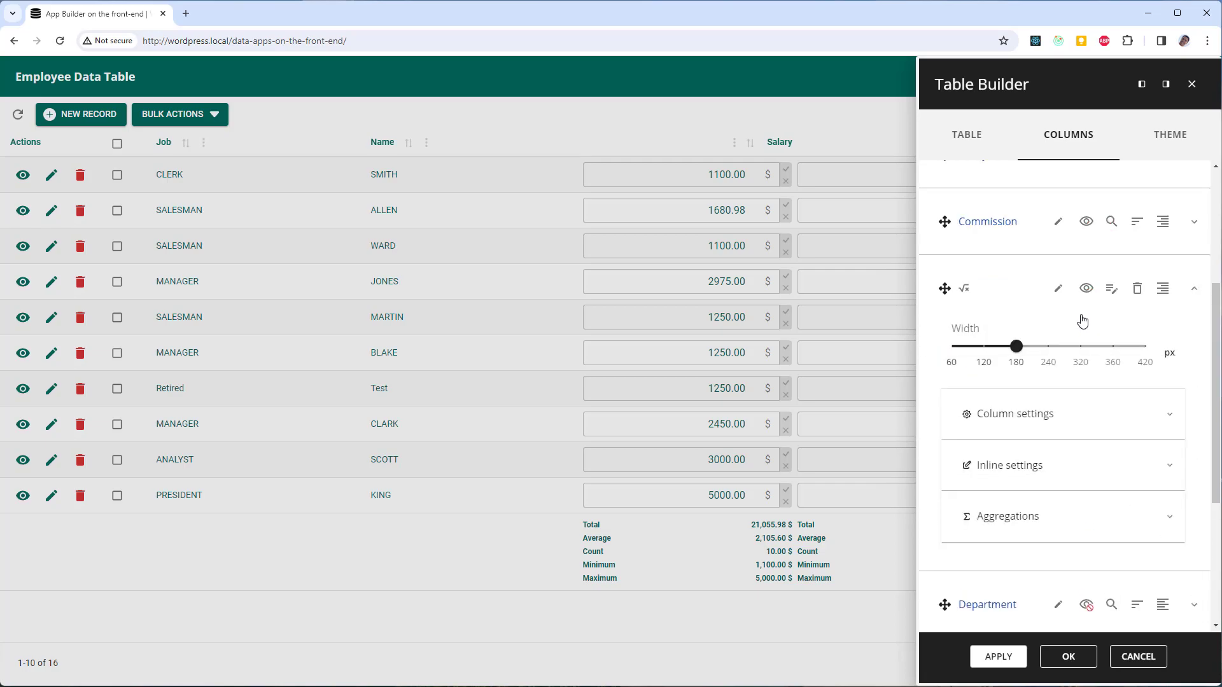
left_click(1077, 536)
scroll(1080, 536, "down", 1)
scroll(1080, 537, "down", 2)
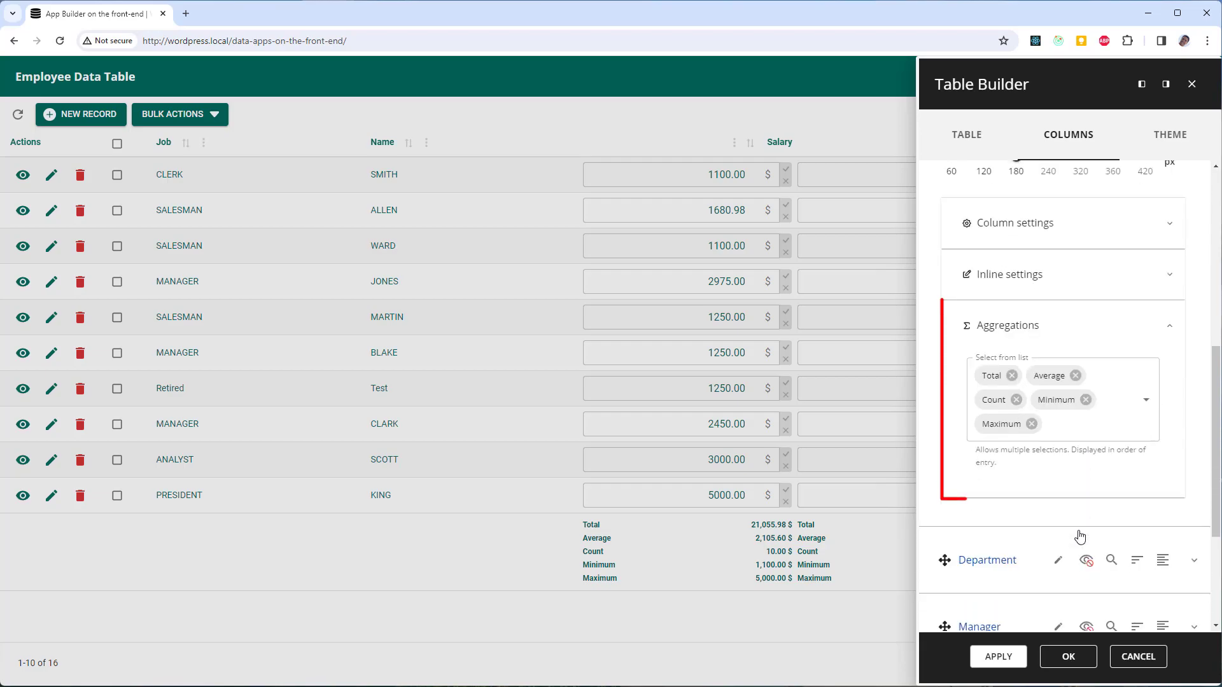
left_click(1146, 659)
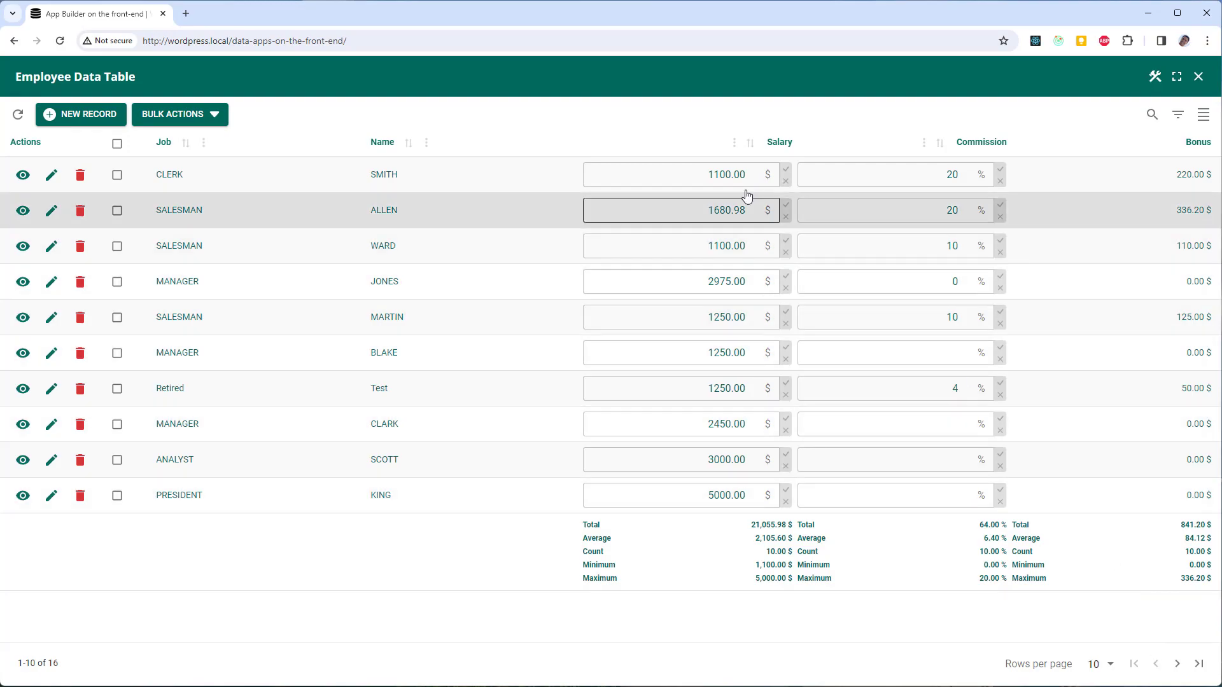
Try a salary of 1111100.00 in the first CLERK row, and remove the added digits.
left_click(709, 174)
type("11")
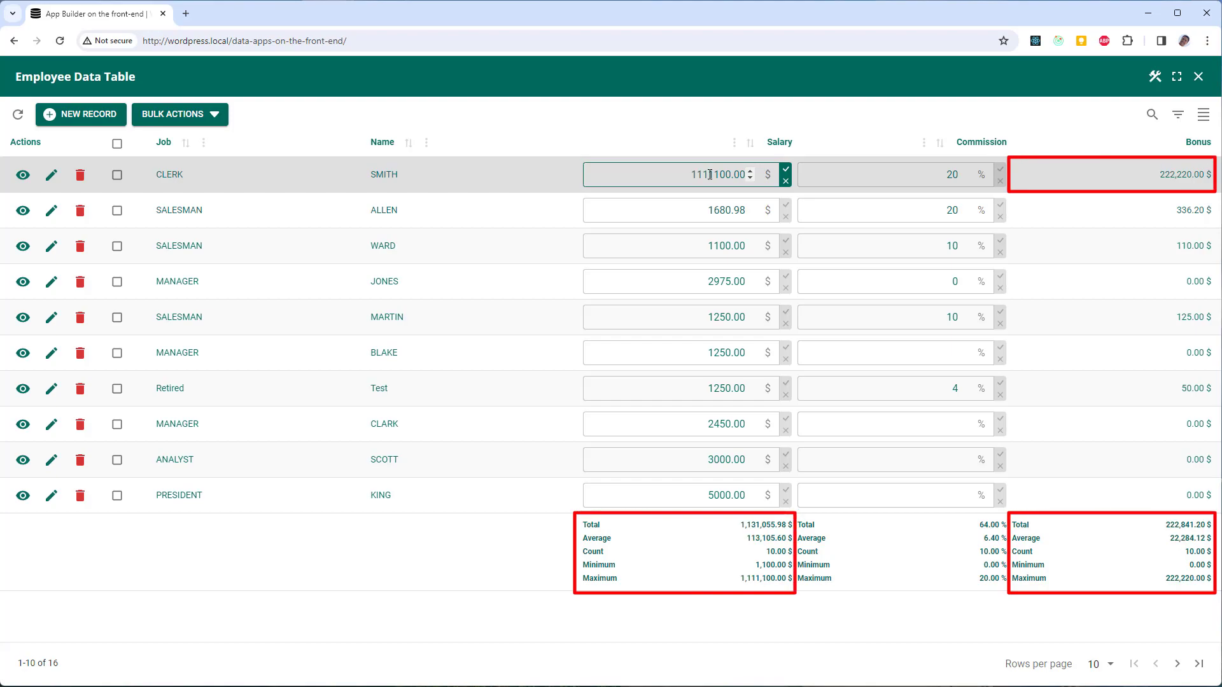
key("BackSpace")
key("BackSpace")
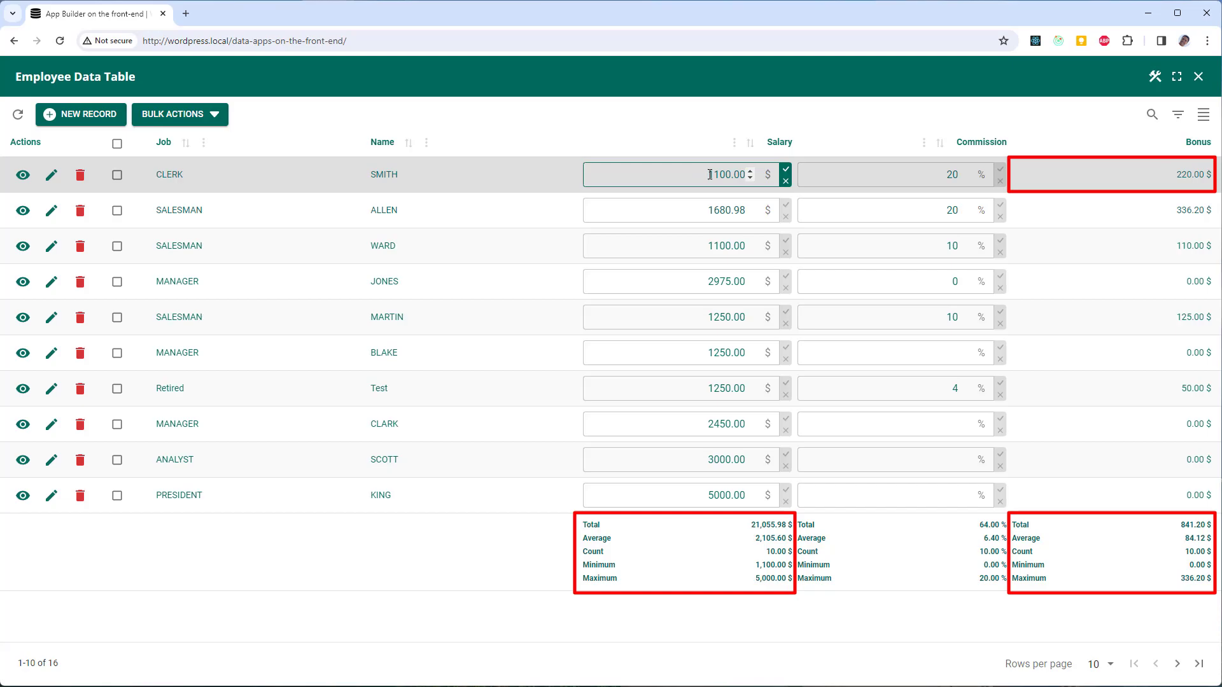